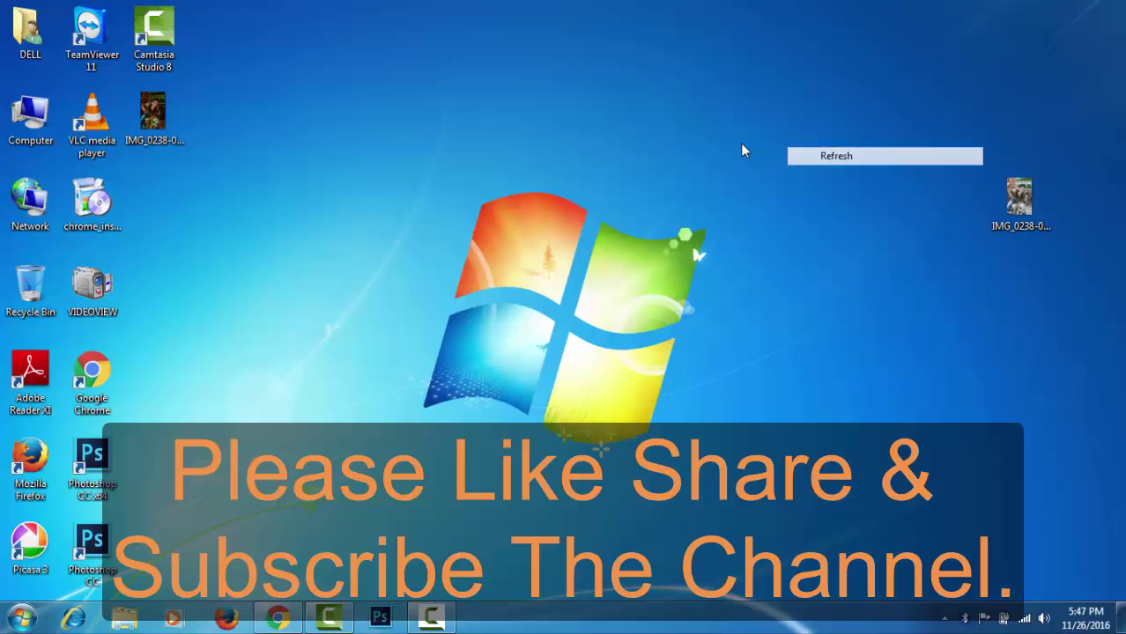
Refresh the desktop and drag the IMG_0238 photo onto Photoshop in the taskbar.
right_click(440, 111)
click(481, 162)
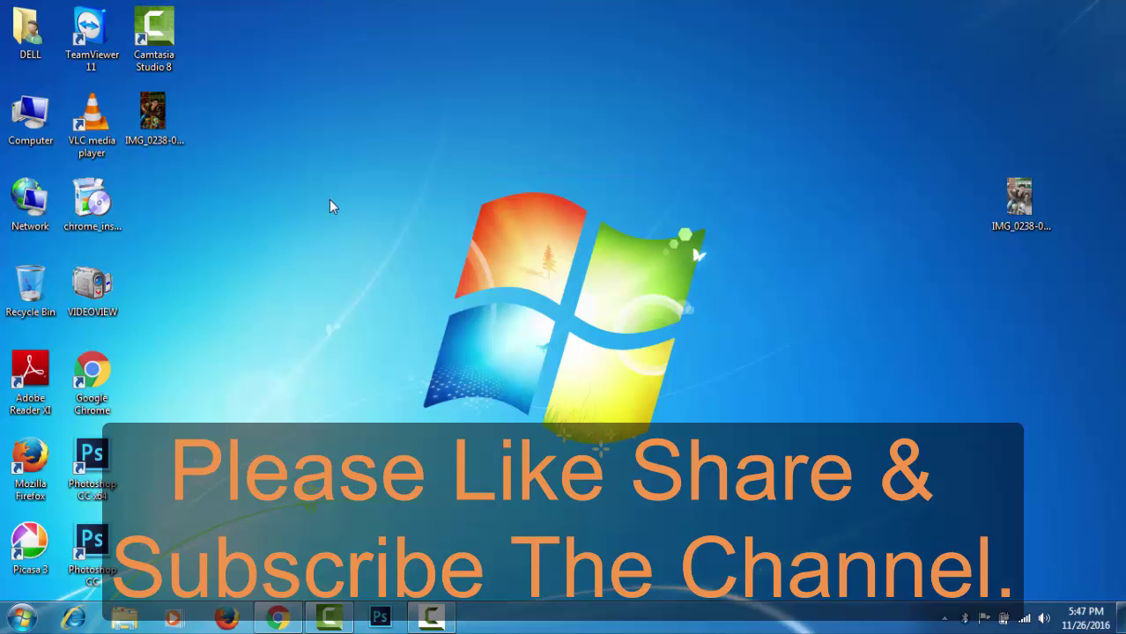
click(280, 619)
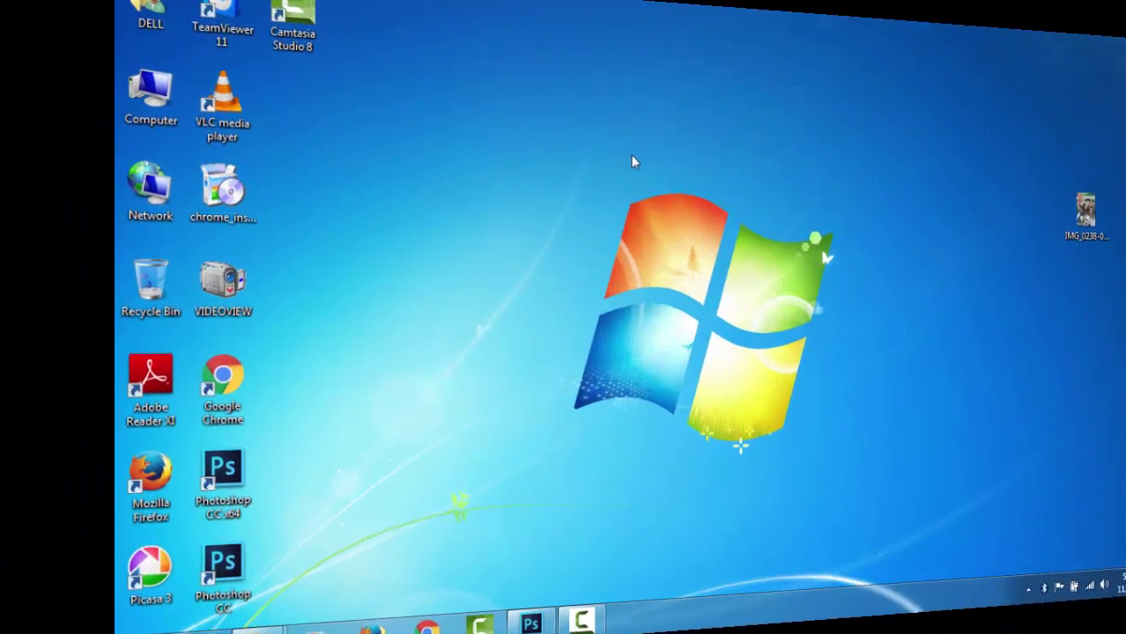
right_click(483, 155)
click(525, 199)
right_click(524, 190)
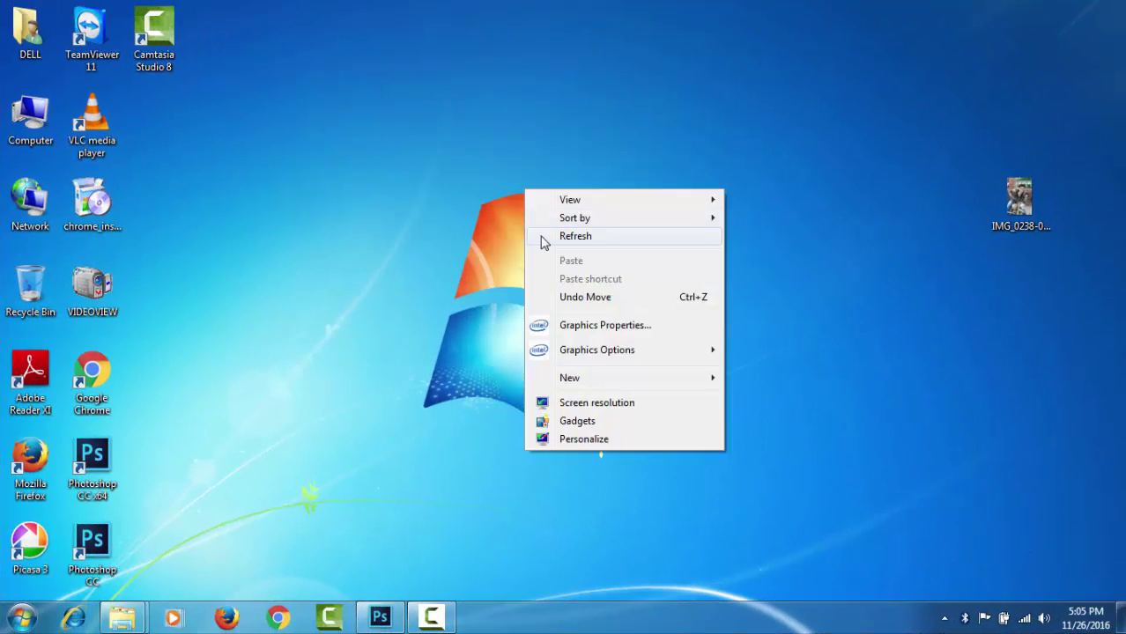
click(541, 234)
mouse_move(1017, 203)
mouse_down()
mouse_move(828, 278)
mouse_move(405, 493)
mouse_up()
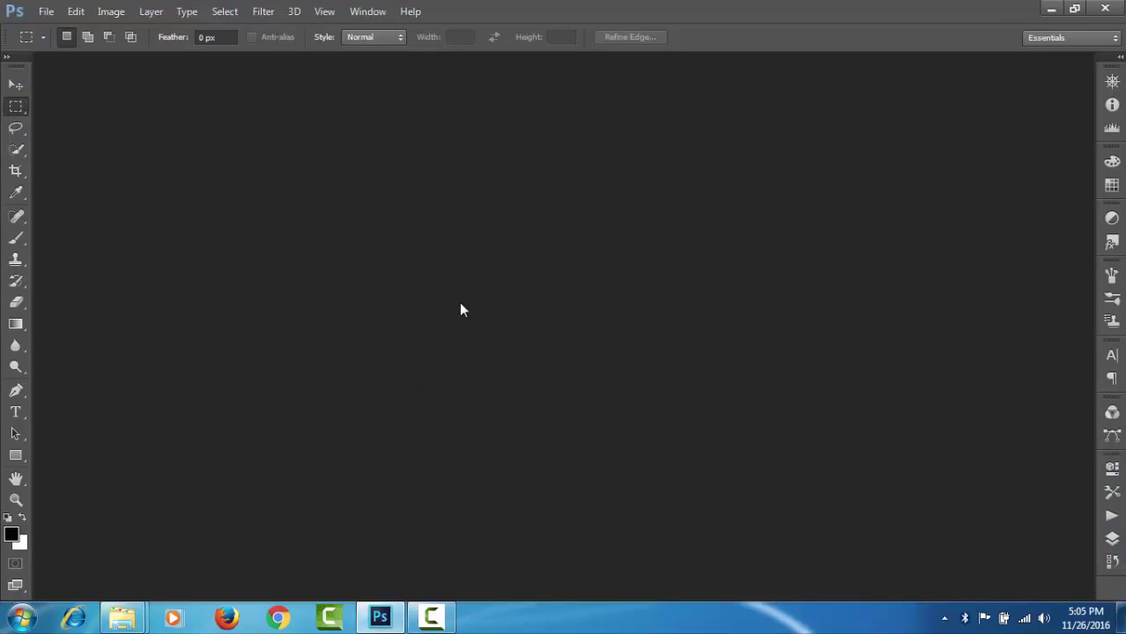
Dock IMG_0238 as a tab, use the Photography workspace, and duplicate Background as Layer 1.
drag(459, 309, 459, 310)
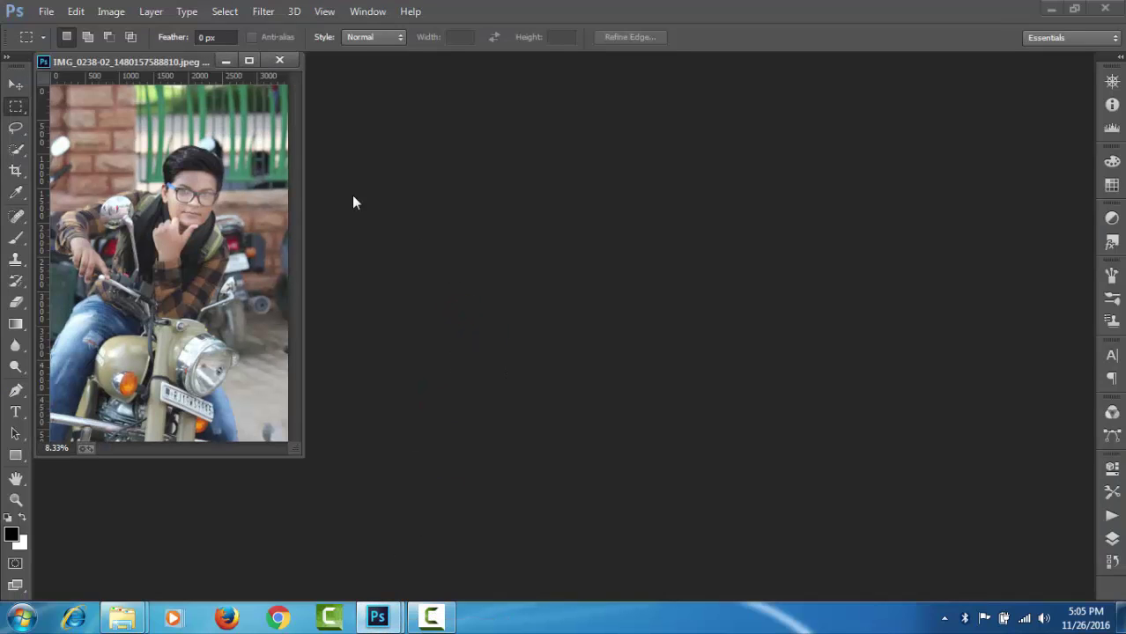
mouse_move(169, 69)
mouse_down()
mouse_move(273, 75)
mouse_move(360, 61)
mouse_up()
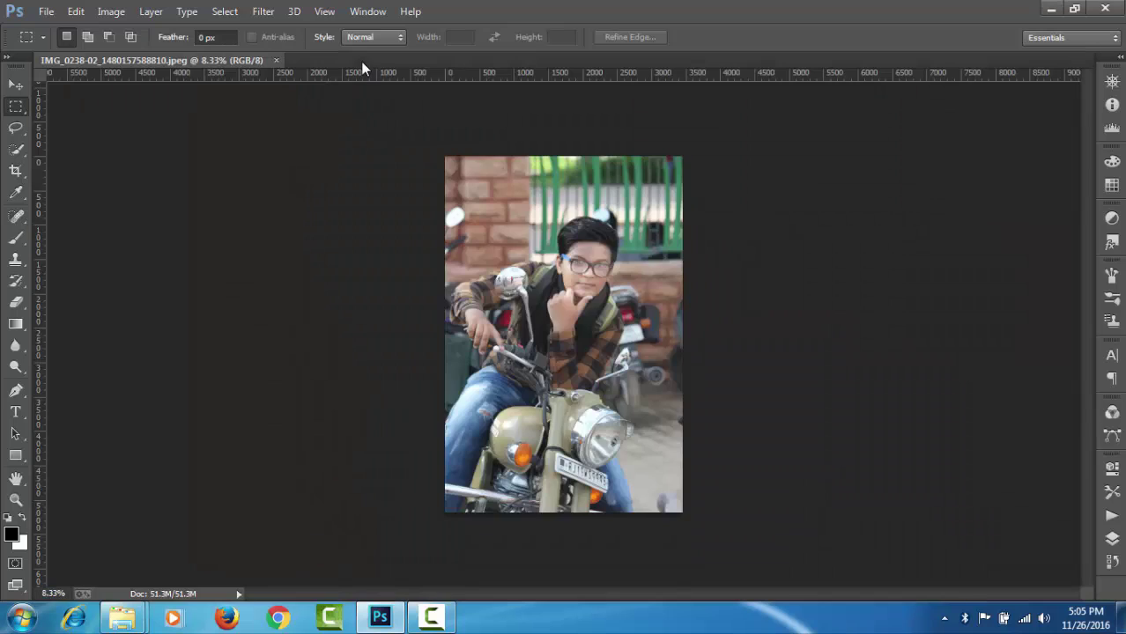
click(1089, 39)
click(1089, 109)
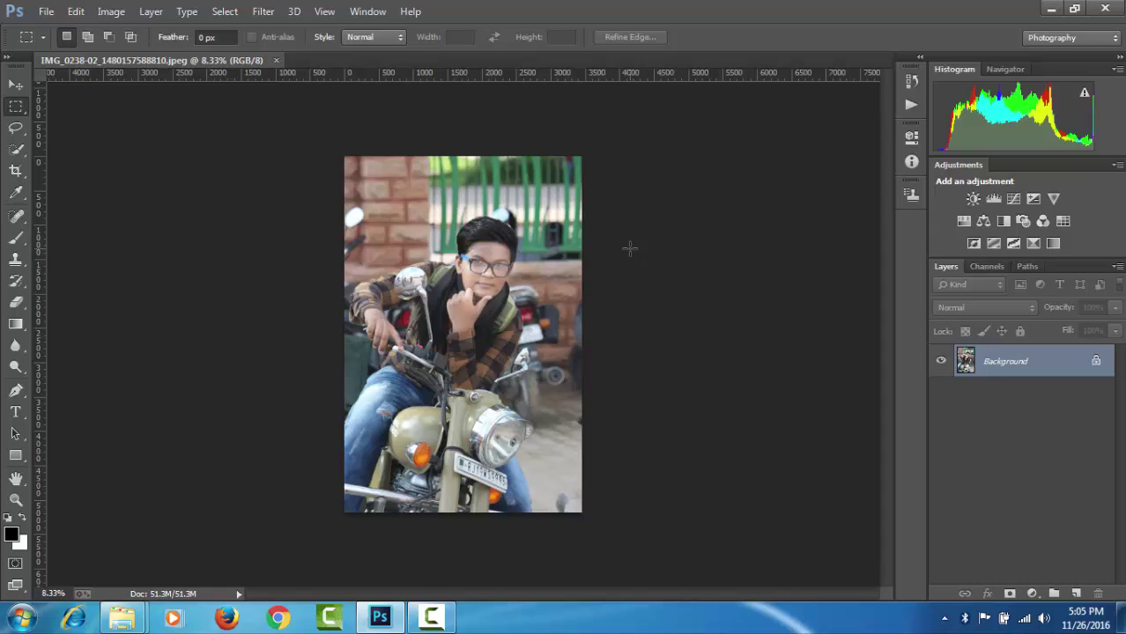
key(ctrl+j)
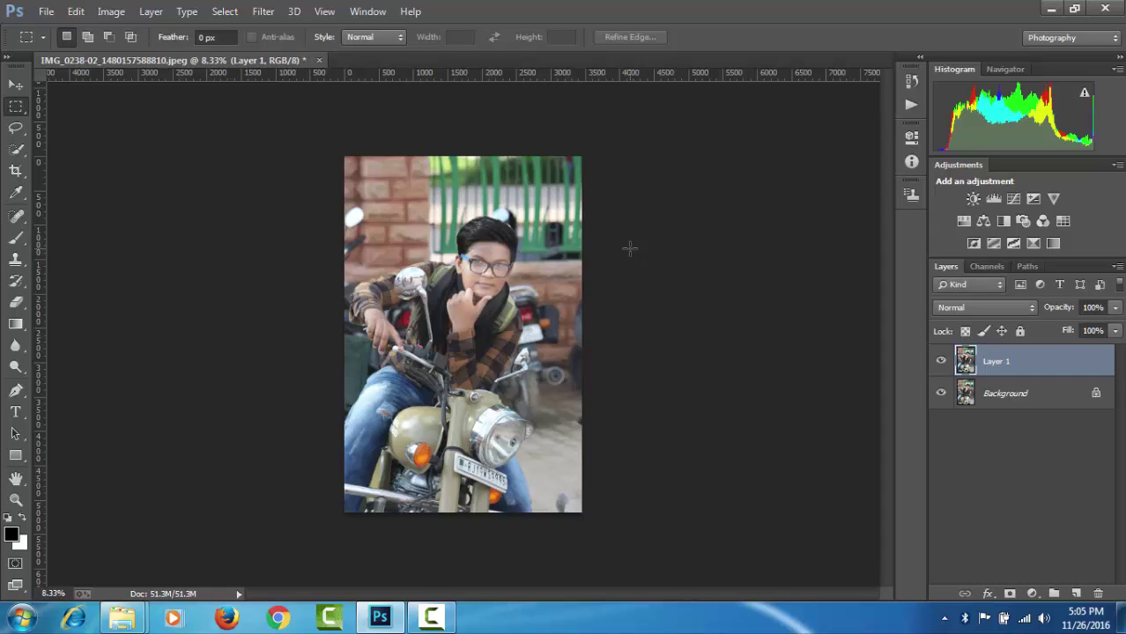
Launch Color Efex Pro 4 on the layer and pick the Nature Dark Contrasts filter.
click(263, 12)
mouse_move(293, 437)
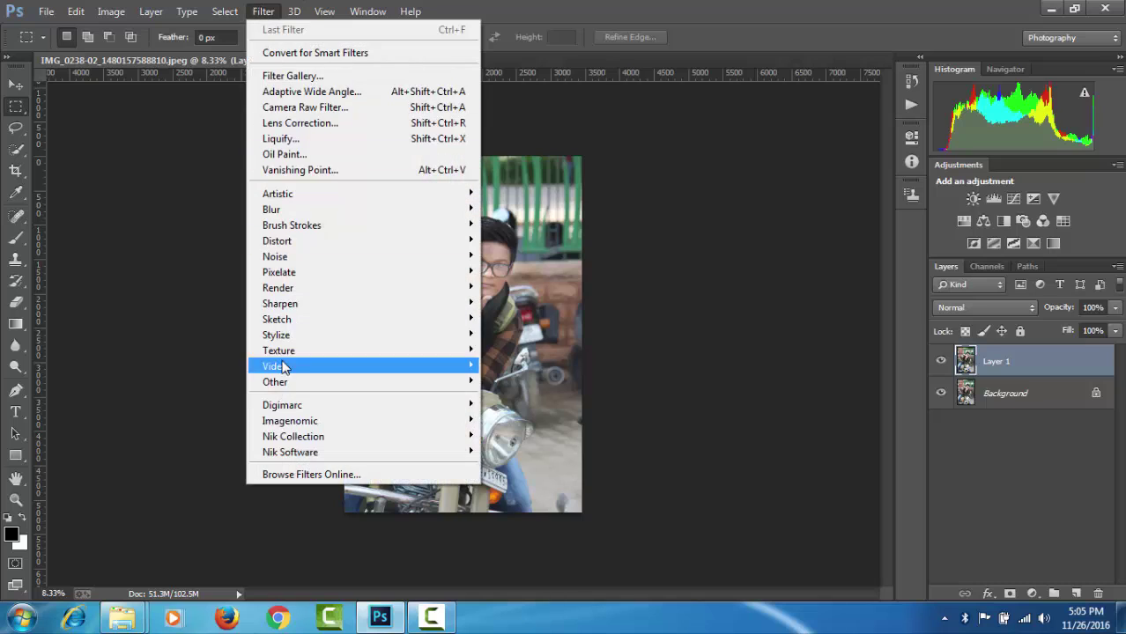
click(502, 436)
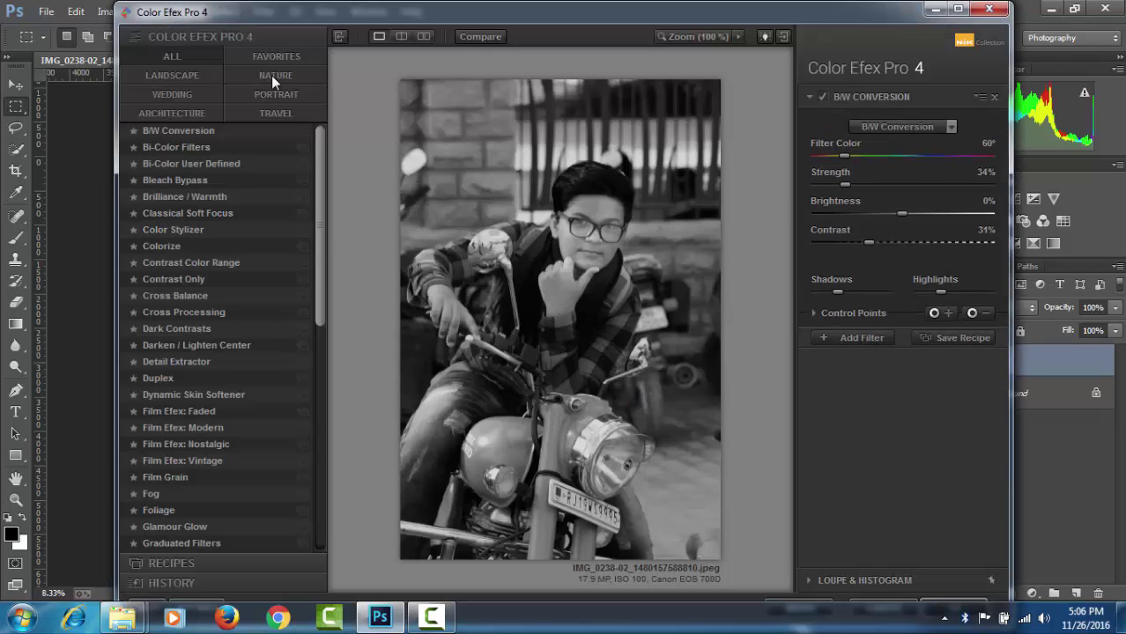
click(274, 75)
click(202, 181)
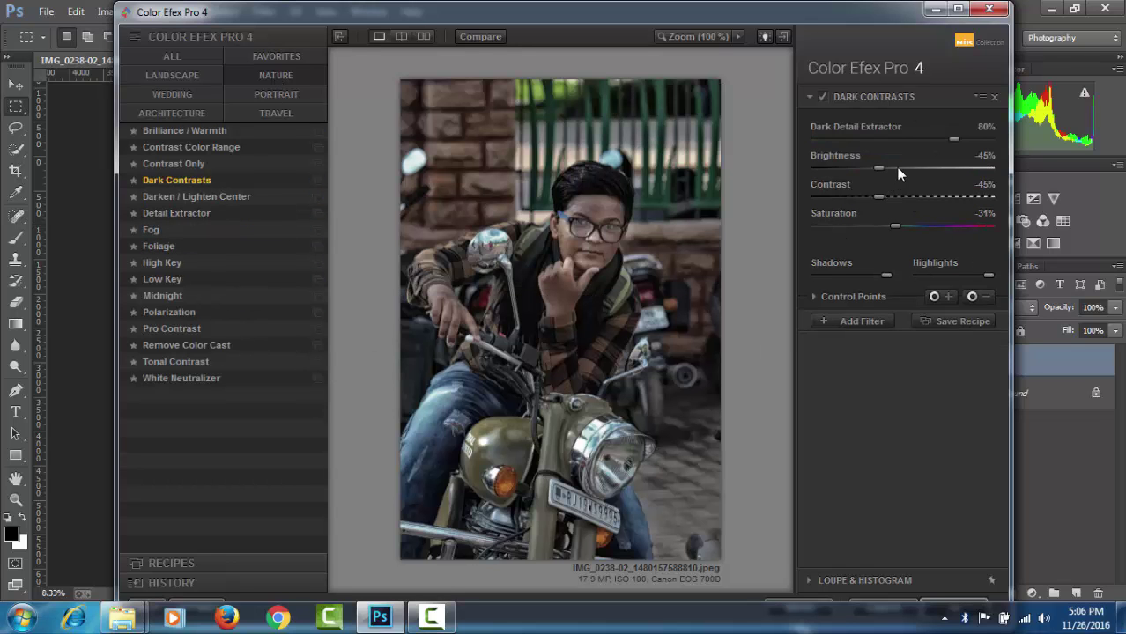
Set Dark Contrasts to Contrast -18% and Saturation 30%, then apply it back to Photoshop.
click(898, 198)
click(948, 225)
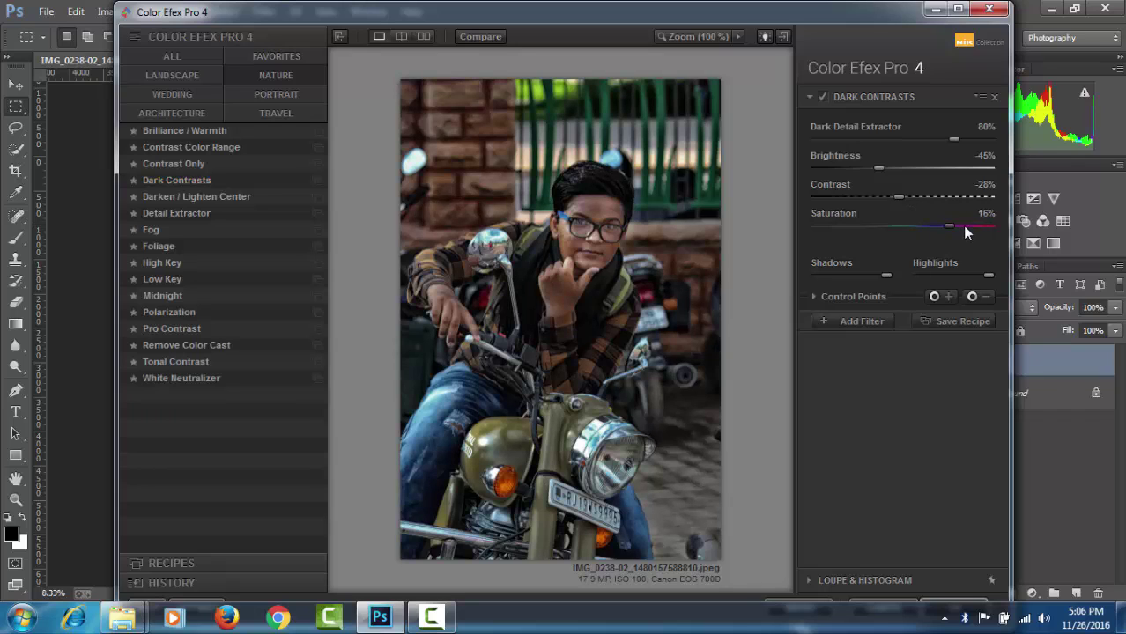
click(921, 196)
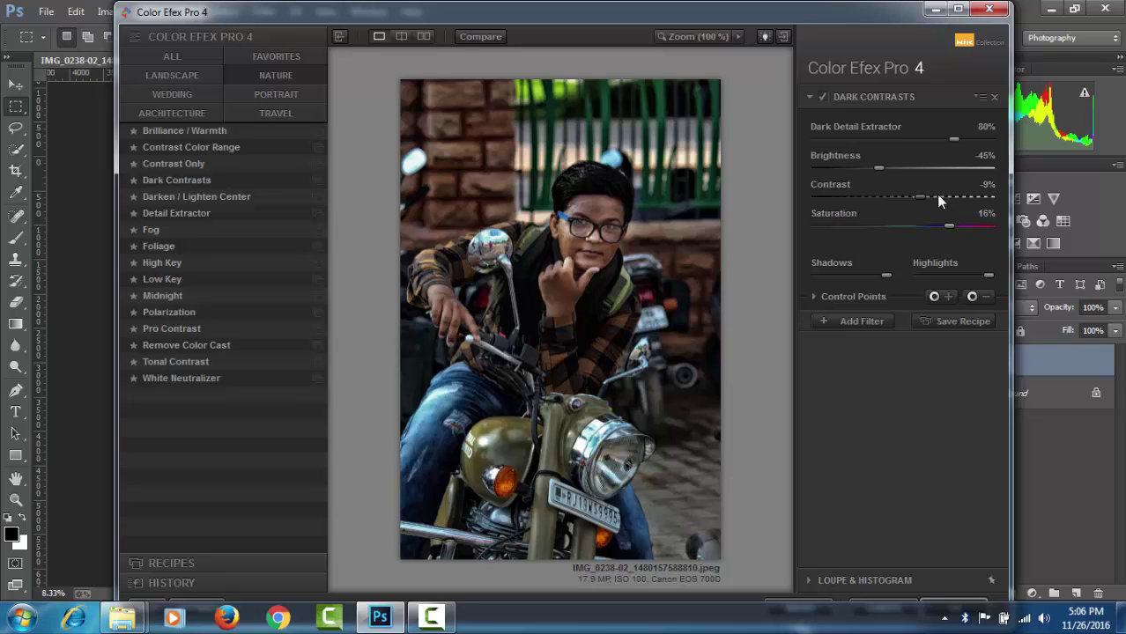
click(977, 195)
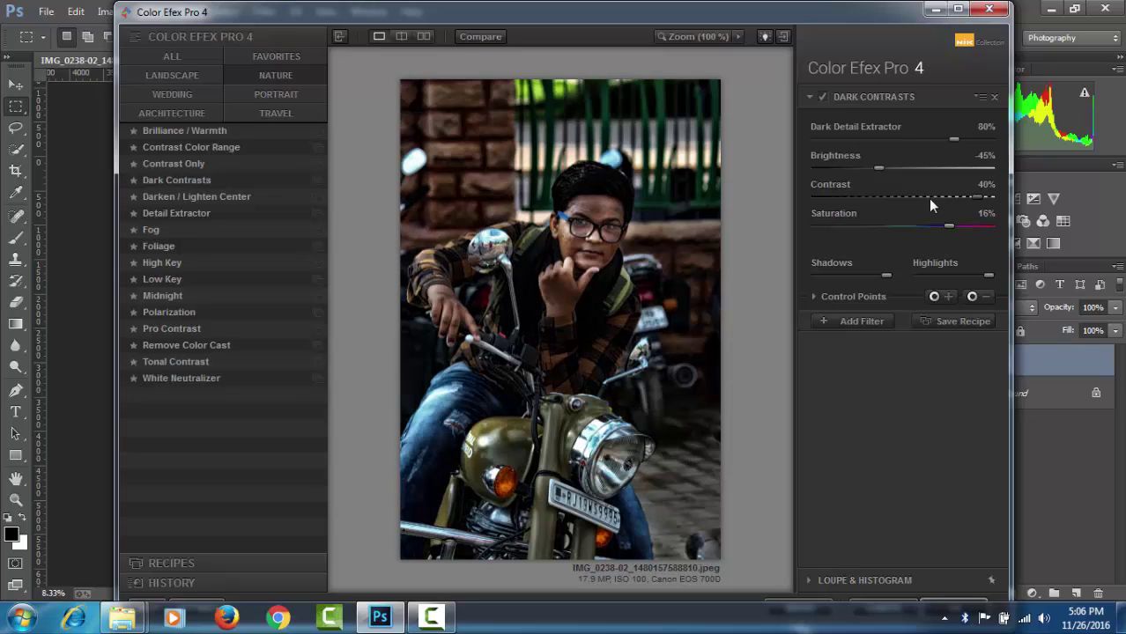
click(909, 196)
click(966, 226)
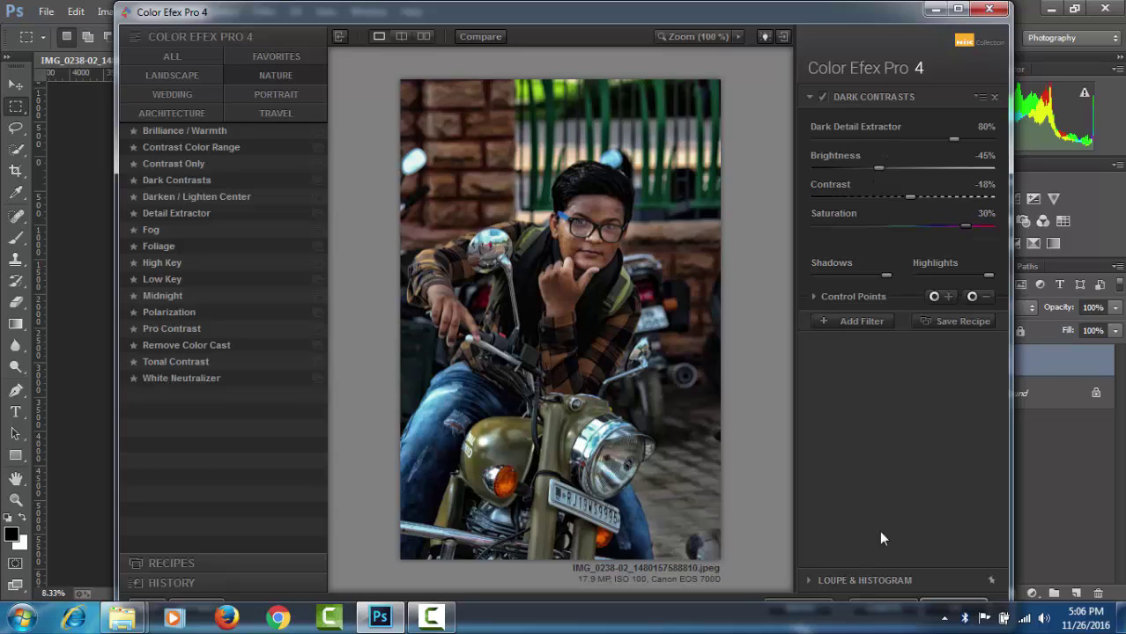
click(958, 8)
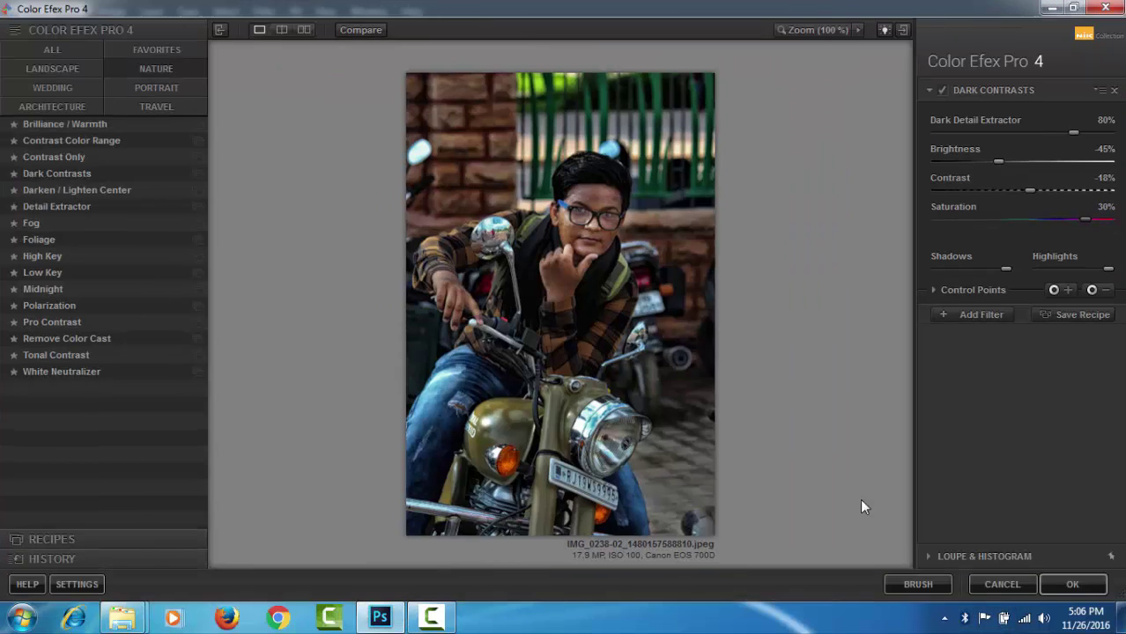
click(1053, 585)
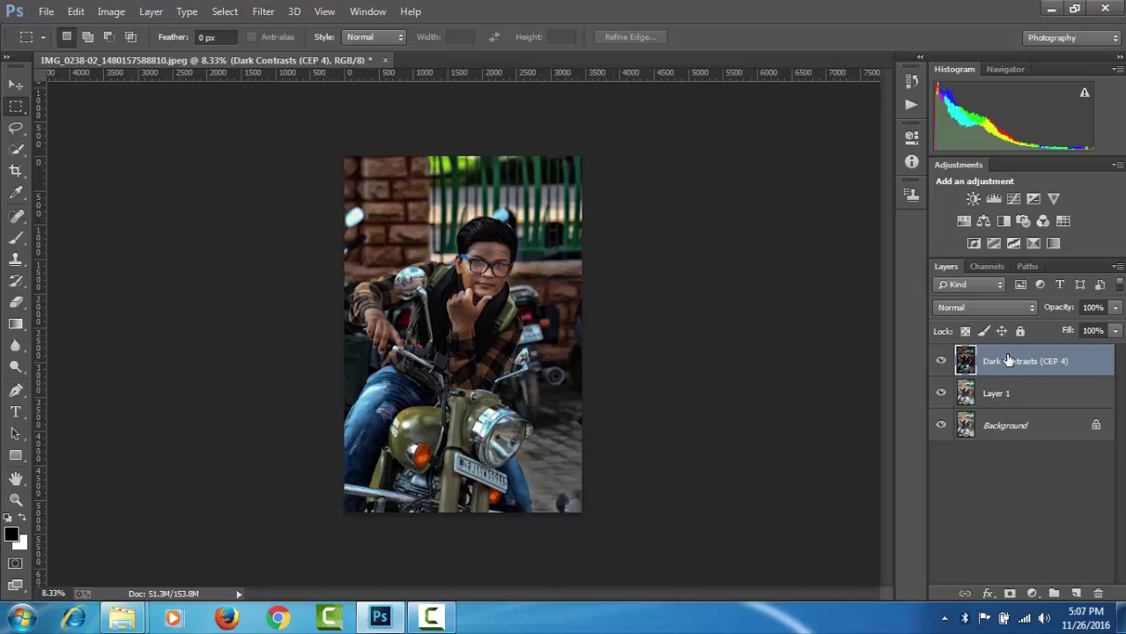
Remove the stray layer mask from the Dark Contrasts layer.
click(1010, 593)
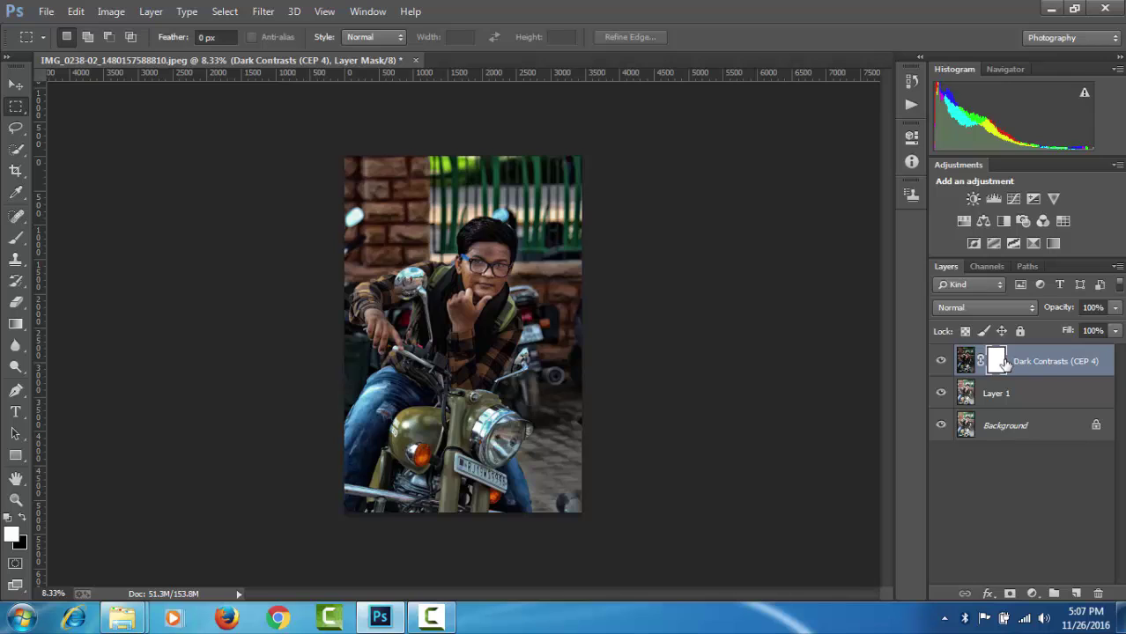
key(Delete)
key(ctrl+z)
right_click(998, 360)
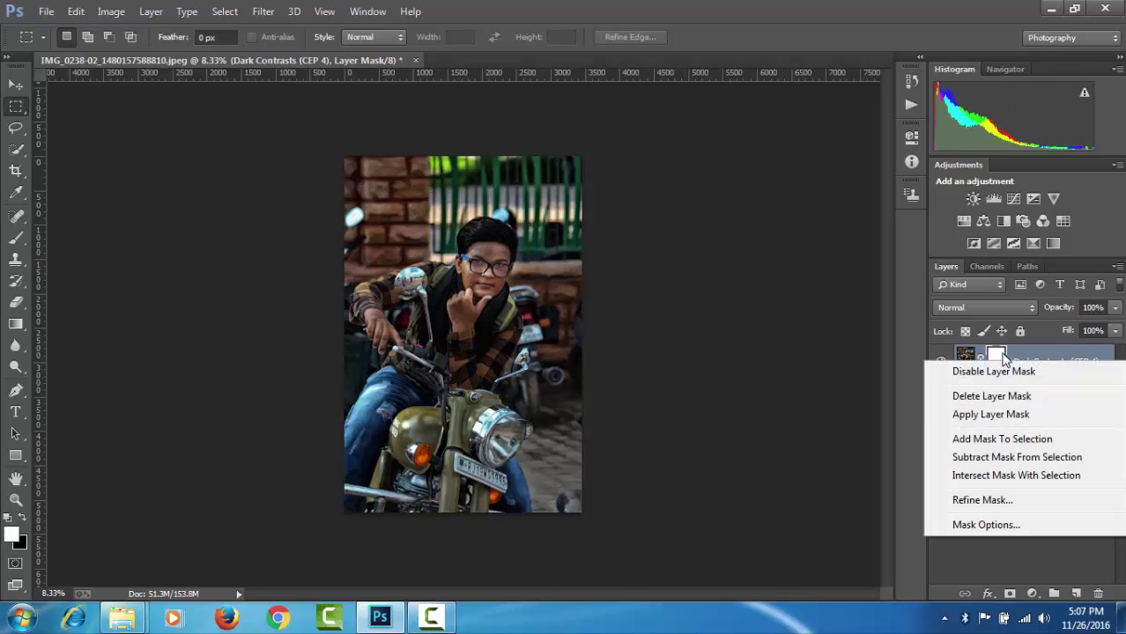
click(999, 399)
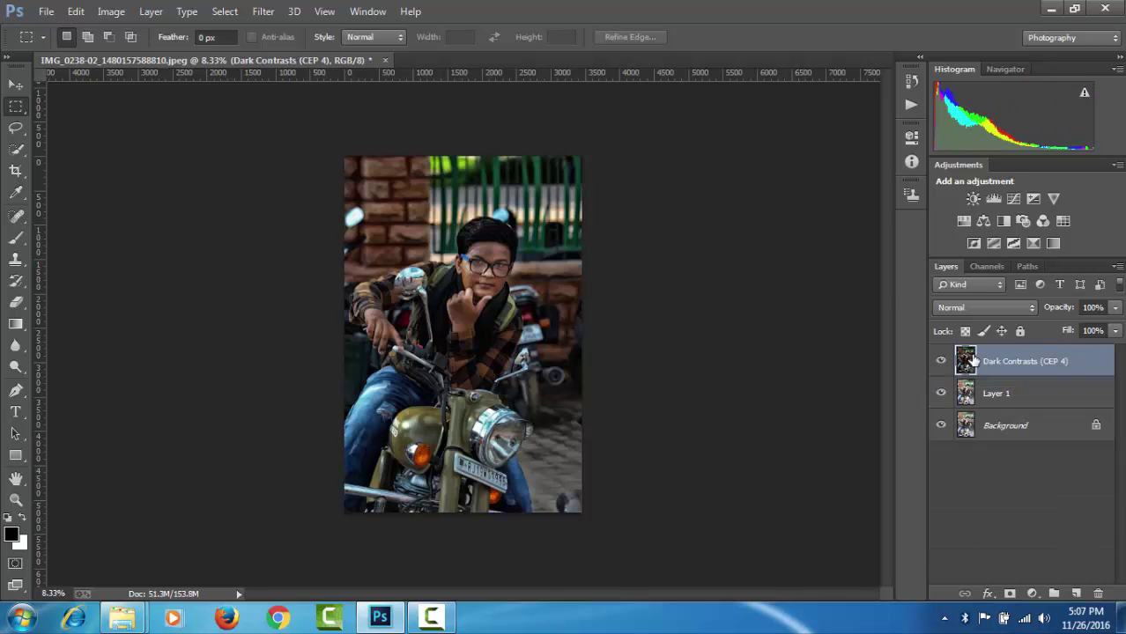
In Camera Raw set Clarity +100, Highlights -32, Shadows +34, Temperature +8 and Saturation +23.
click(263, 12)
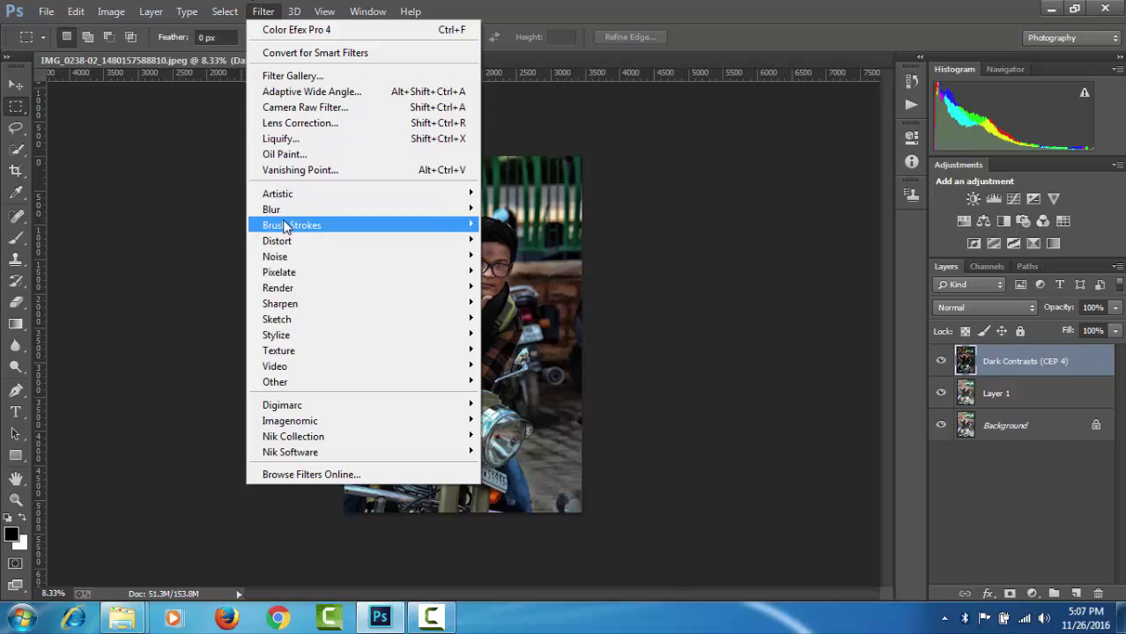
click(319, 108)
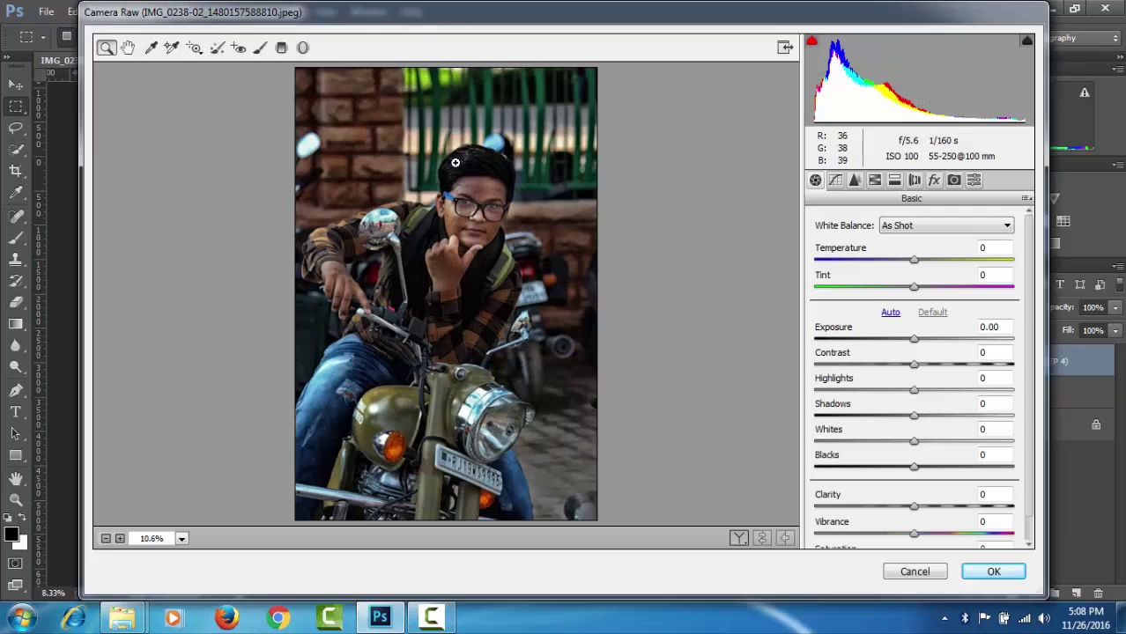
click(1012, 509)
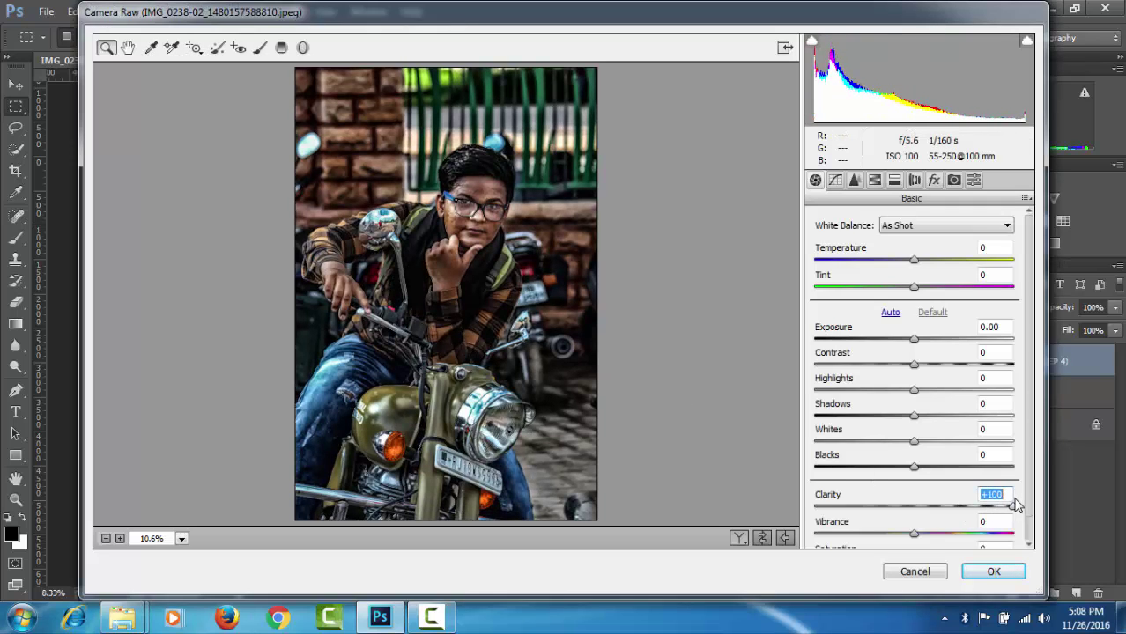
drag(914, 390, 883, 393)
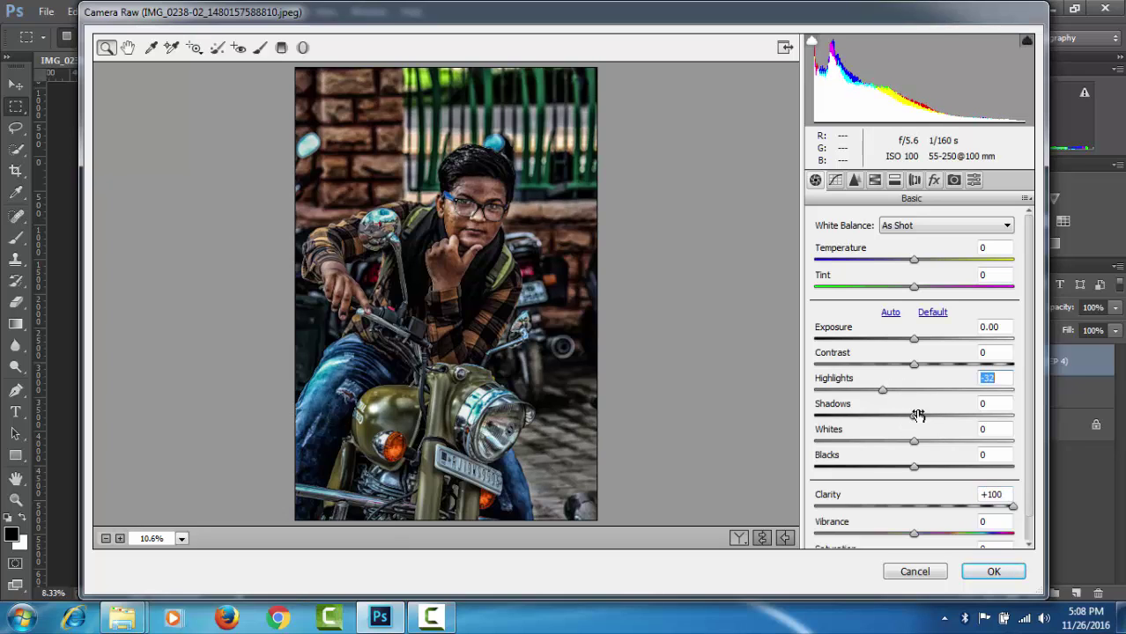
mouse_move(918, 415)
mouse_down()
mouse_move(947, 415)
mouse_move(876, 440)
mouse_move(922, 468)
mouse_move(901, 471)
mouse_up()
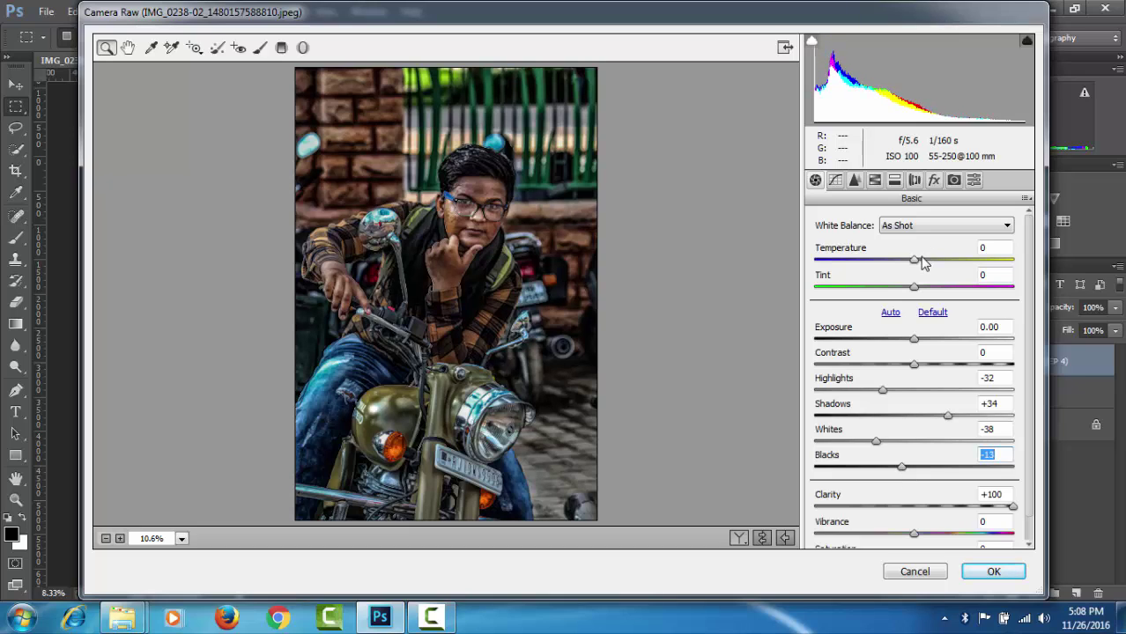
drag(921, 258, 924, 261)
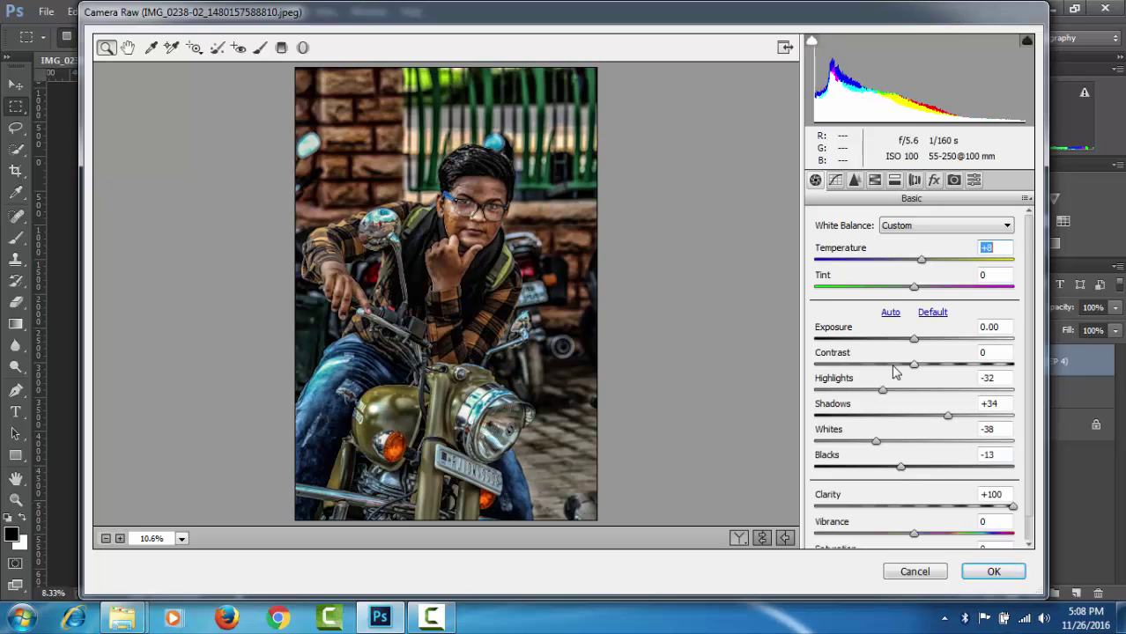
scroll(890, 388, down, 1)
click(938, 535)
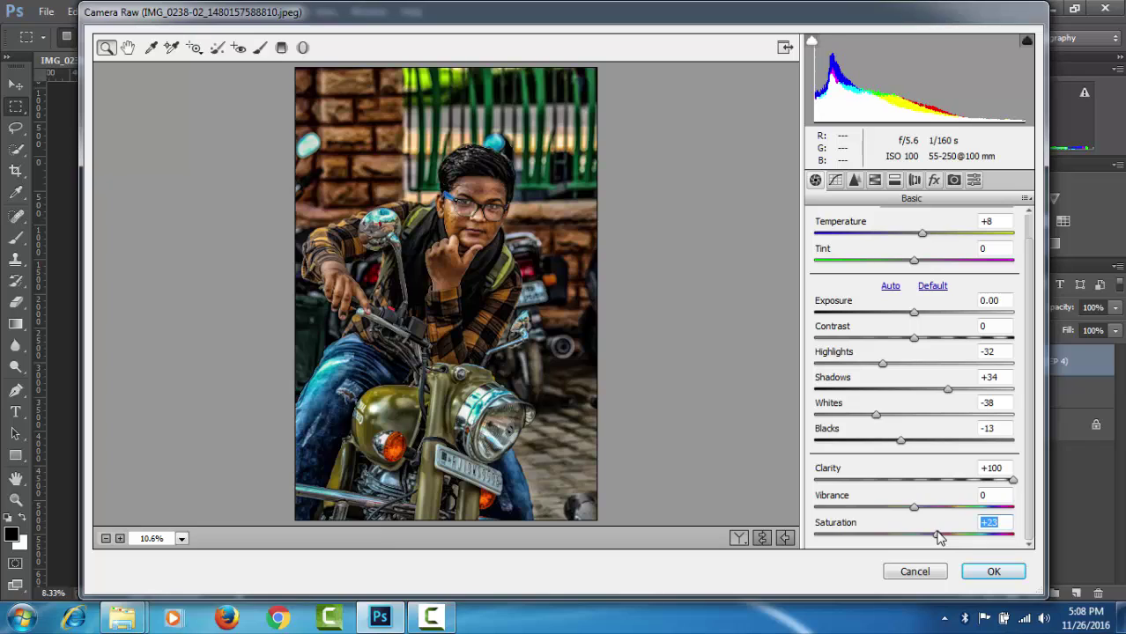
In HSL set Greens saturation +96, Greens luminance -62, Reds saturation +34, and confirm.
click(875, 180)
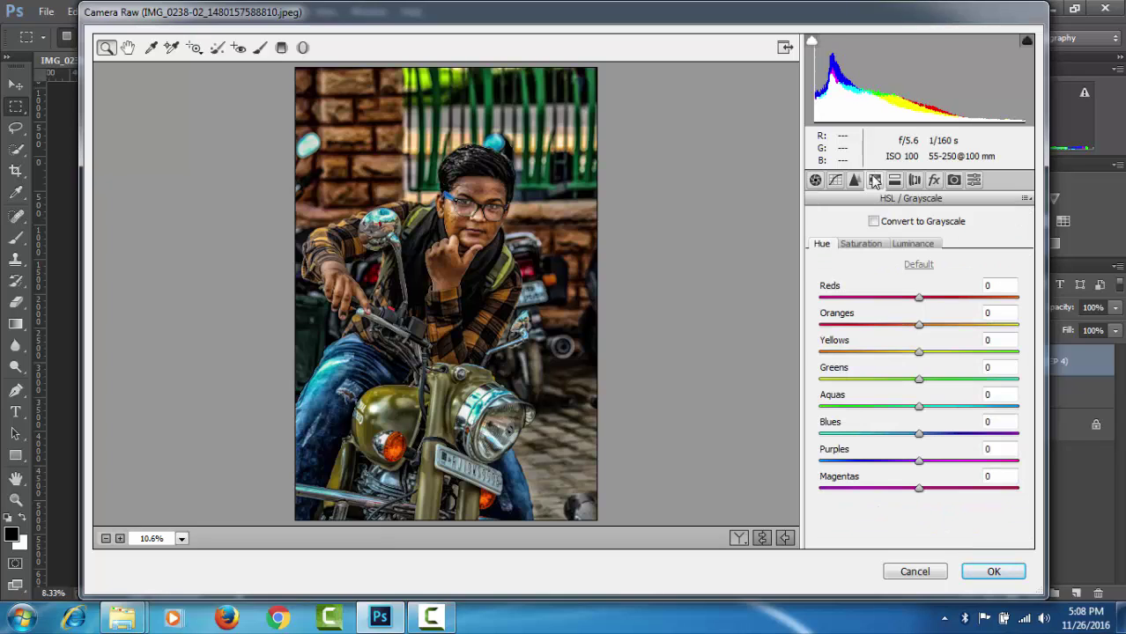
click(862, 244)
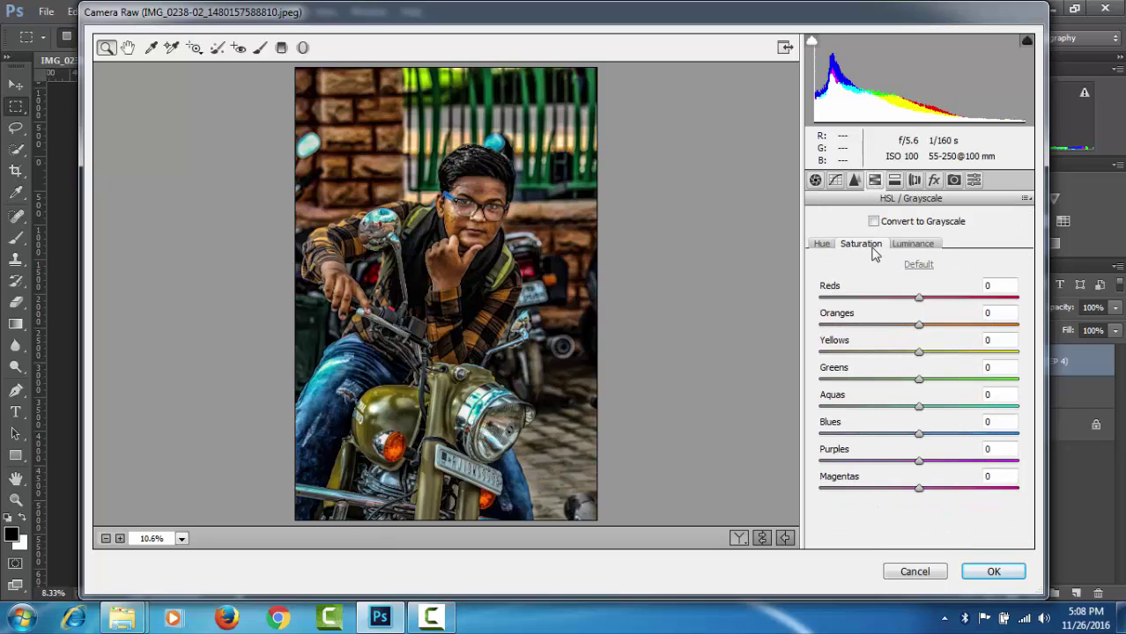
drag(923, 379, 1014, 381)
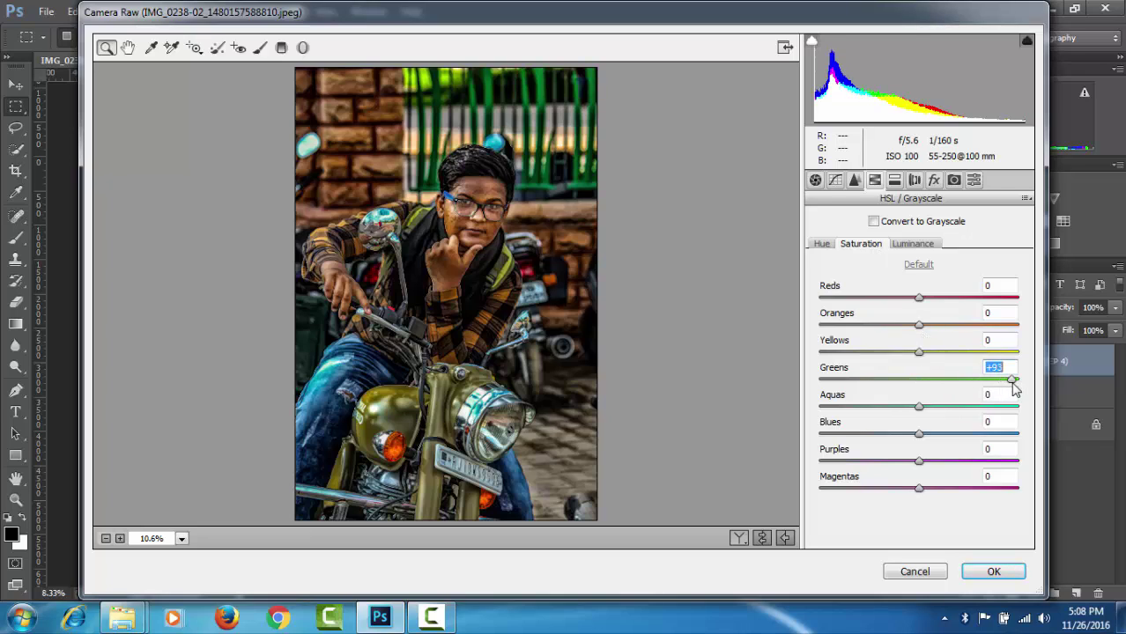
click(912, 244)
mouse_move(950, 380)
mouse_down()
mouse_move(967, 380)
mouse_move(859, 381)
mouse_up()
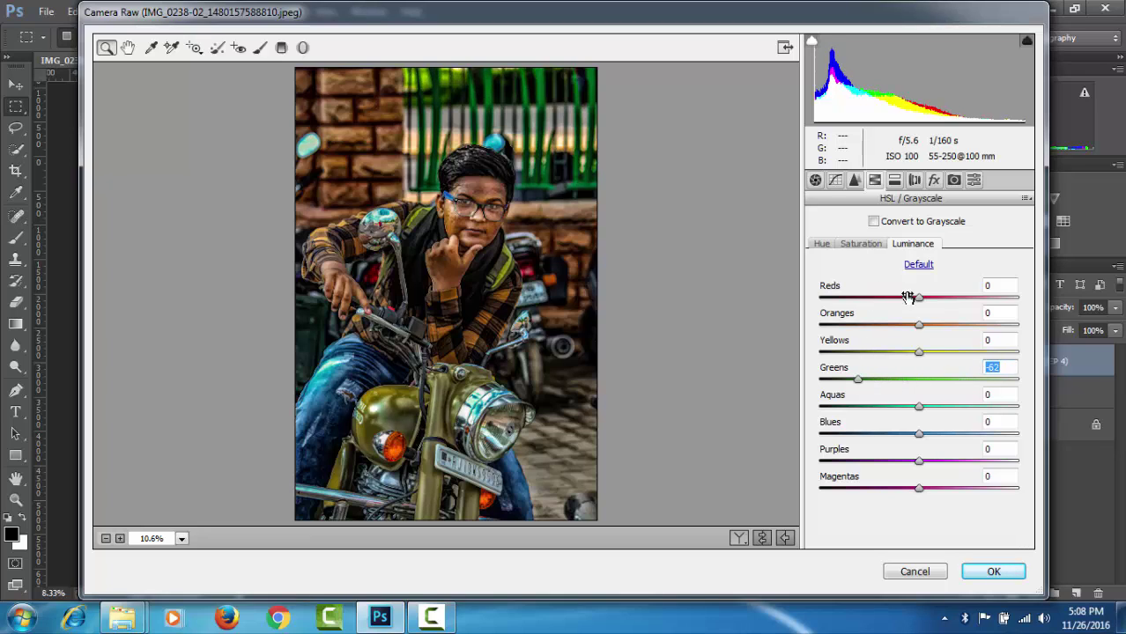
click(868, 245)
mouse_move(925, 299)
mouse_down()
mouse_move(984, 310)
mouse_move(954, 304)
mouse_up()
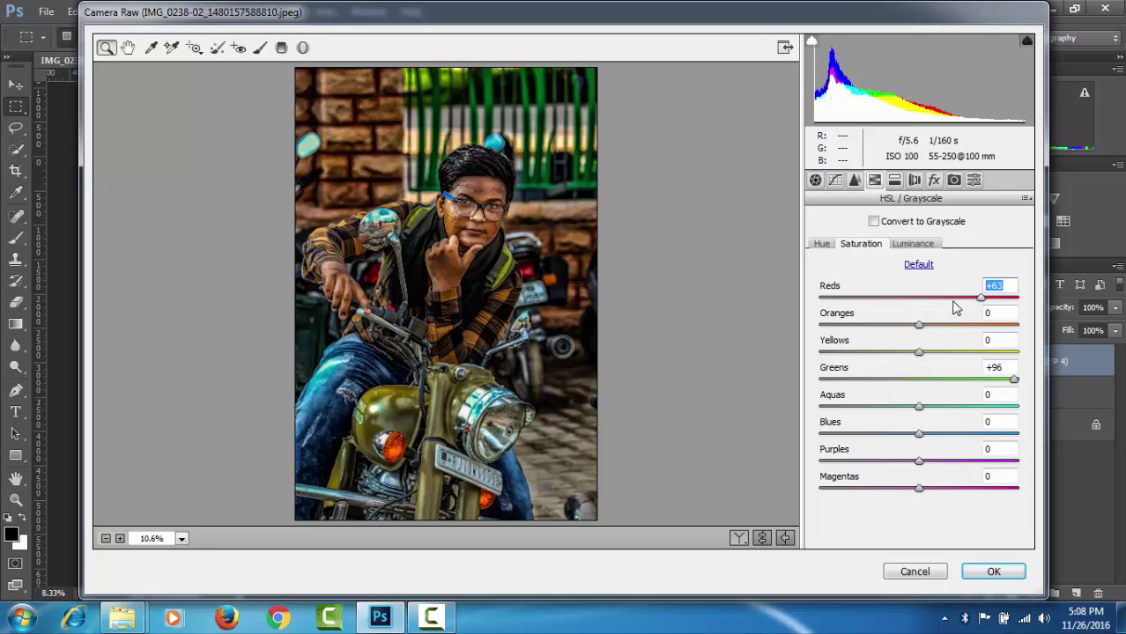
click(995, 572)
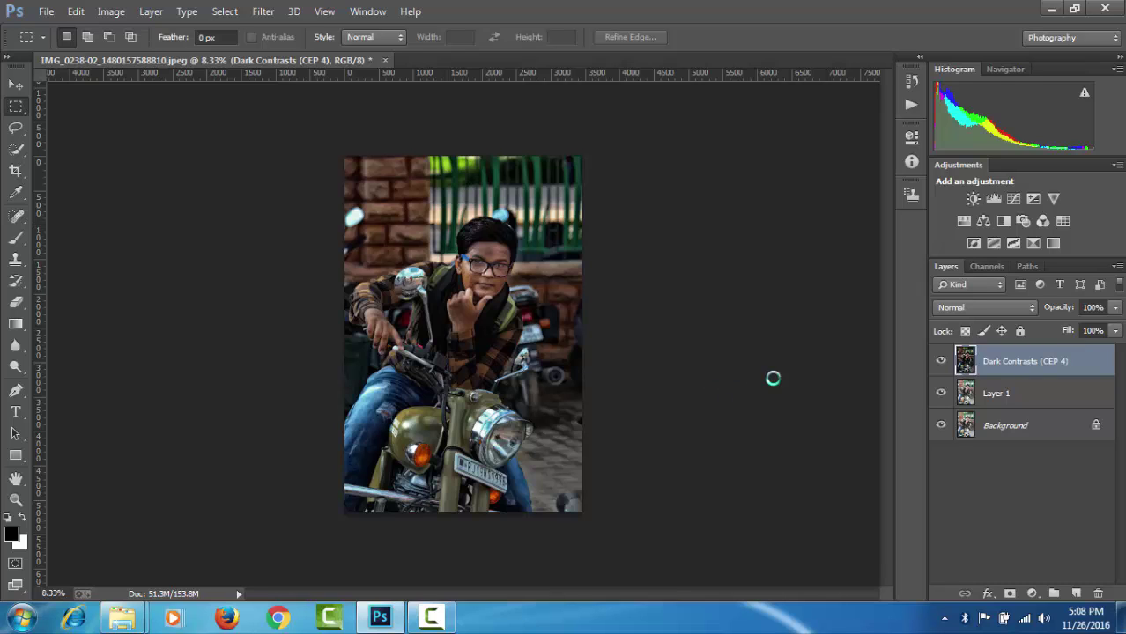
Add a layer mask to Dark Contrasts and zoom in on the rider's face.
click(1011, 595)
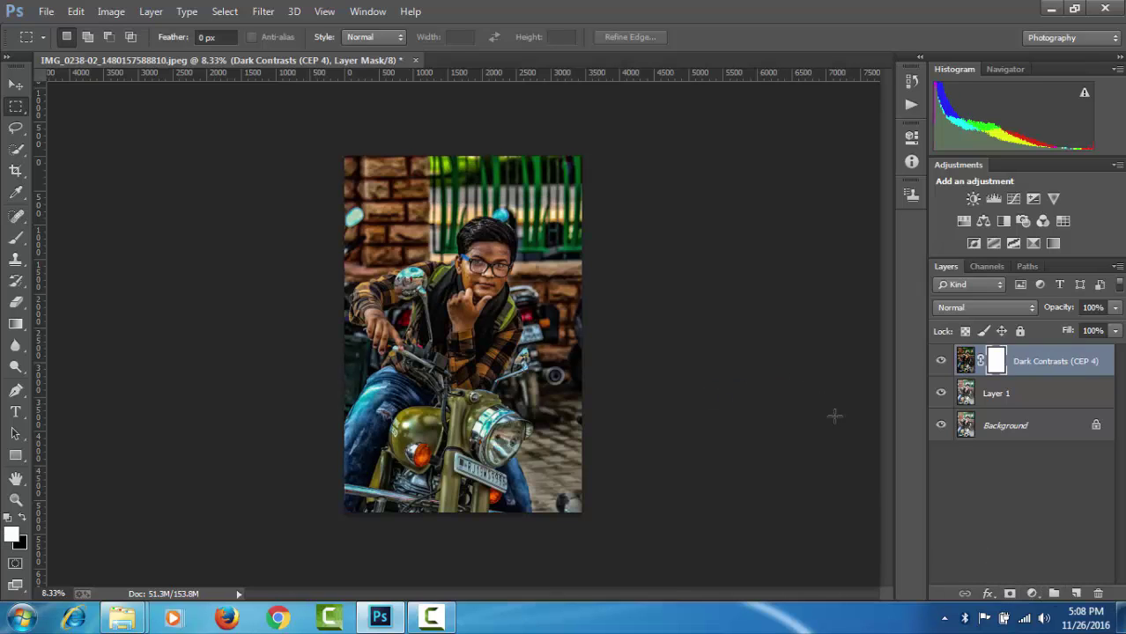
key(z)
click(503, 268)
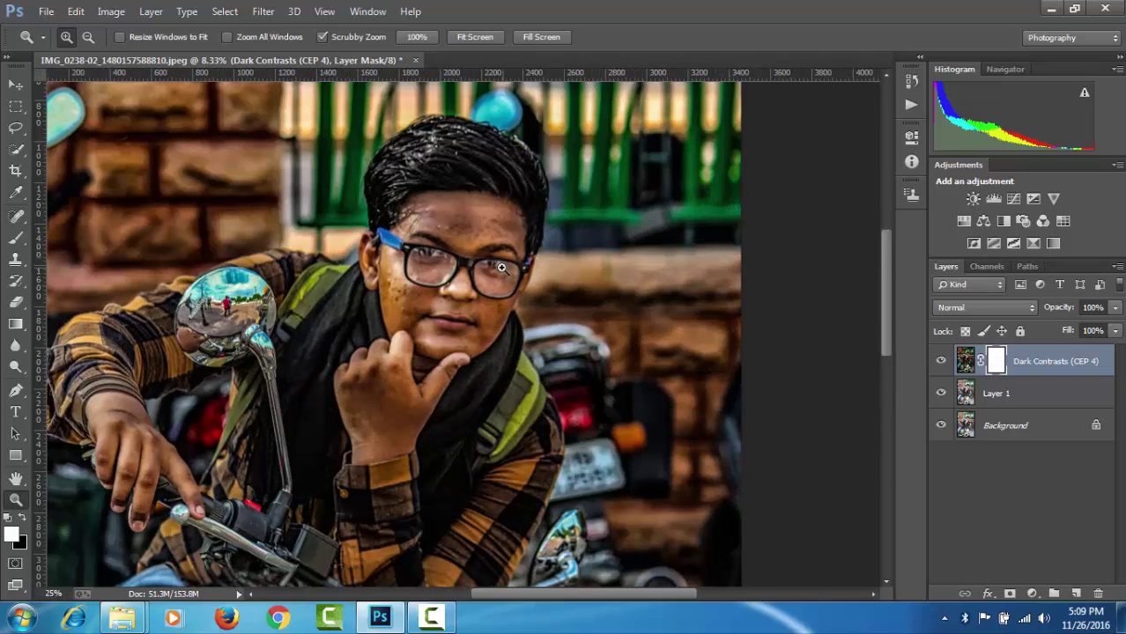
click(467, 256)
click(439, 244)
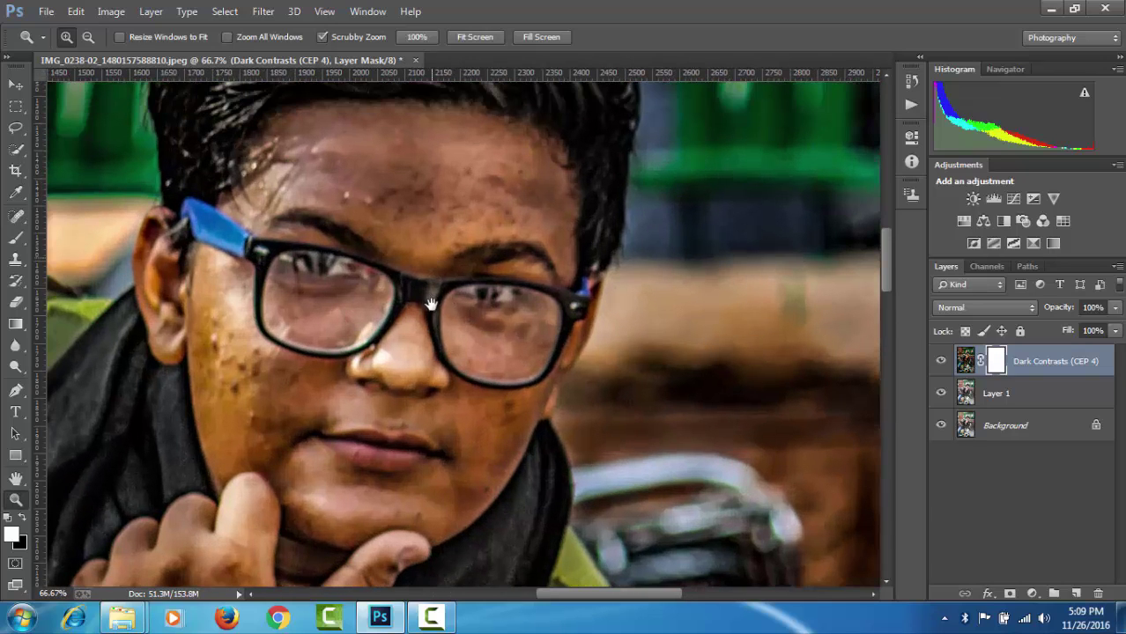
drag(432, 224, 431, 303)
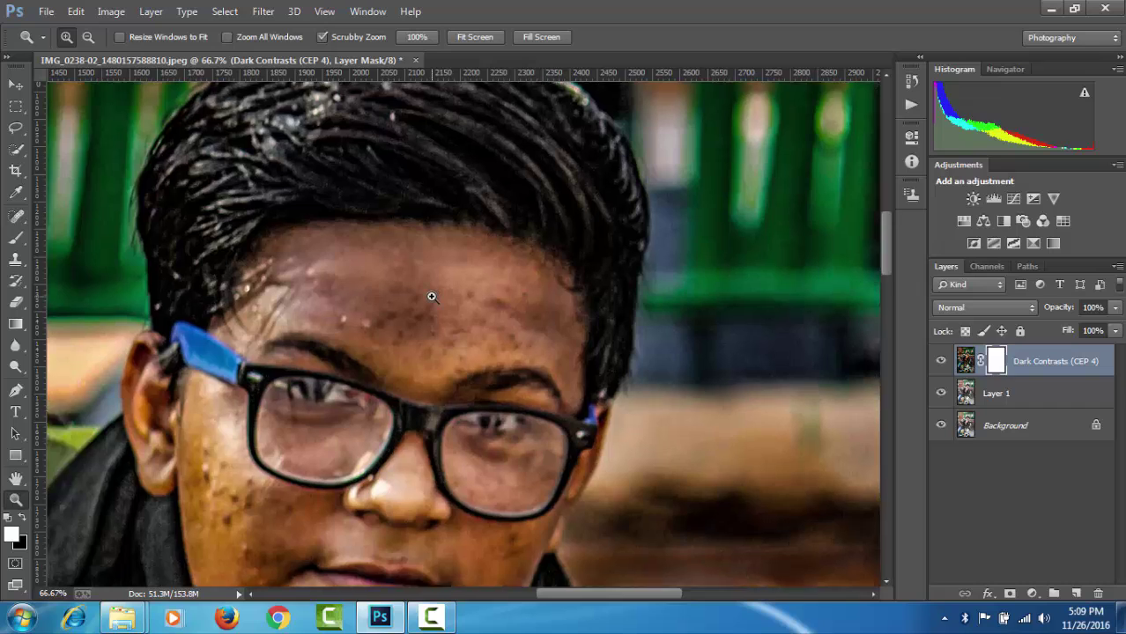
click(432, 296)
Erase the effect from the forehead and around the glasses with a soft round eraser.
key(e)
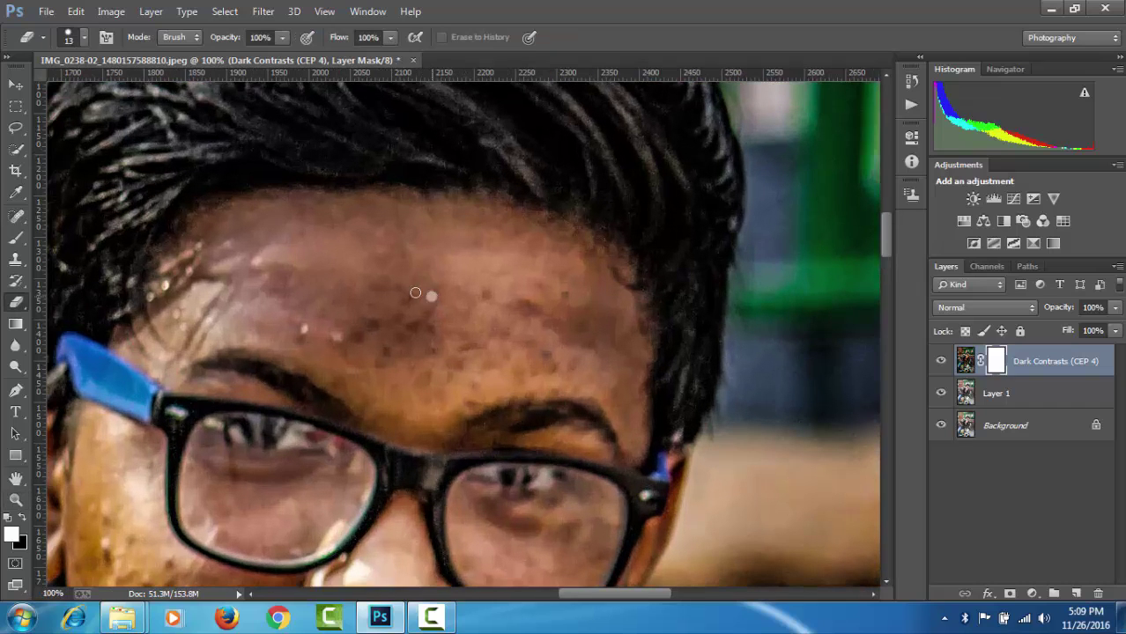
drag(415, 293, 380, 288)
right_click(392, 287)
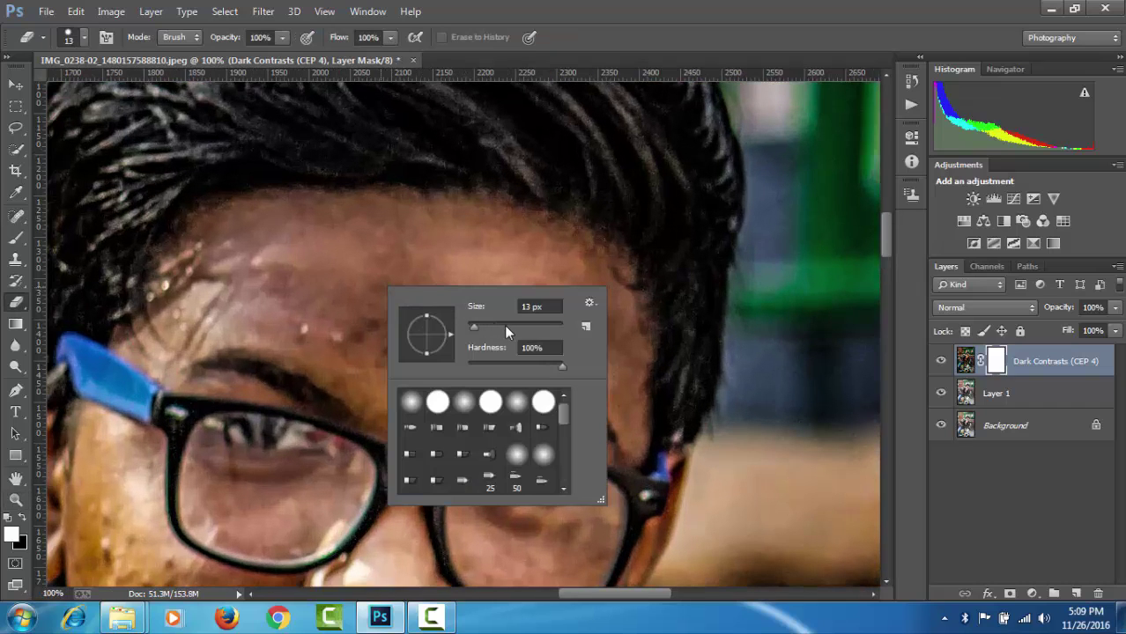
click(463, 401)
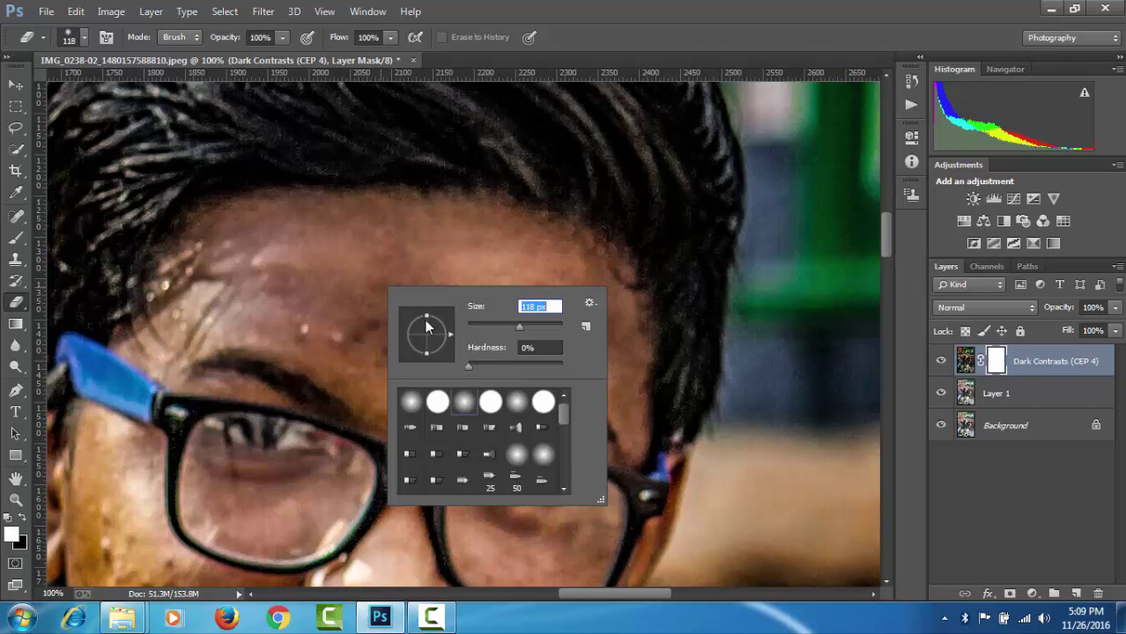
key(Return)
mouse_move(371, 322)
mouse_down()
mouse_move(226, 372)
mouse_move(397, 335)
mouse_move(580, 269)
mouse_move(548, 409)
mouse_move(322, 383)
mouse_move(150, 327)
mouse_up()
mouse_move(52, 503)
mouse_down()
mouse_move(183, 275)
mouse_move(163, 176)
mouse_move(181, 327)
mouse_move(202, 264)
mouse_move(280, 388)
mouse_move(244, 427)
mouse_move(145, 259)
mouse_move(369, 251)
mouse_move(312, 137)
mouse_move(323, 172)
mouse_up()
mouse_move(322, 171)
mouse_down()
mouse_move(251, 176)
mouse_move(264, 145)
mouse_move(606, 198)
mouse_move(277, 377)
mouse_move(220, 476)
mouse_move(584, 327)
mouse_move(380, 396)
mouse_up()
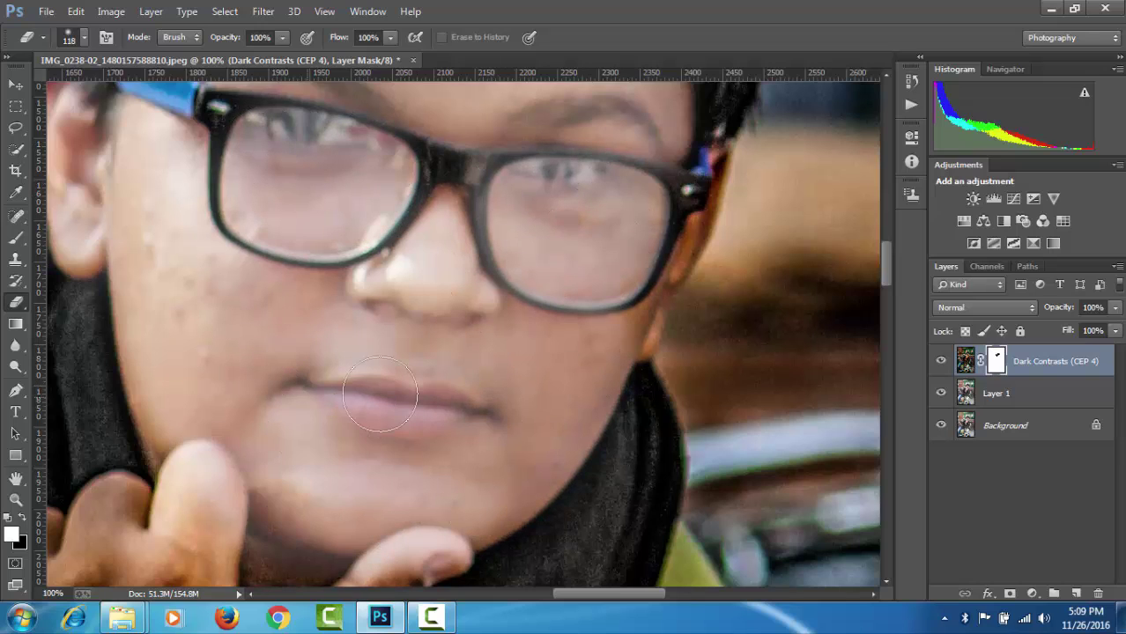
Shrink the eraser to 43 px and erase the effect from the cheek by the scarf.
right_click(608, 283)
drag(712, 328, 701, 328)
key(Return)
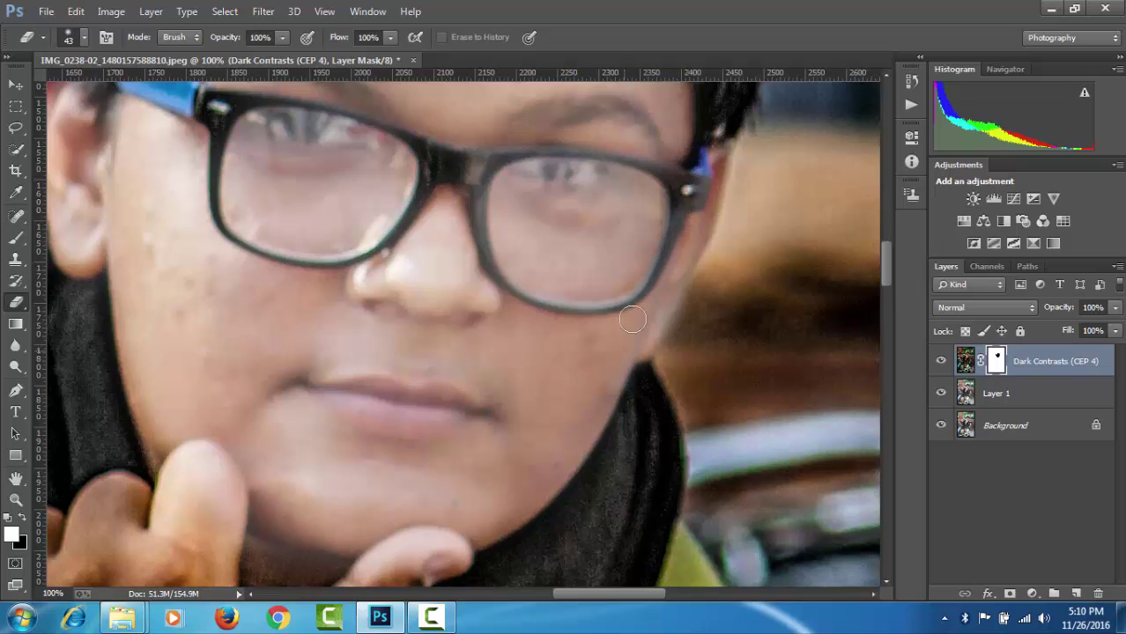
scroll(555, 265, left, 3)
scroll(379, 317, down, 3)
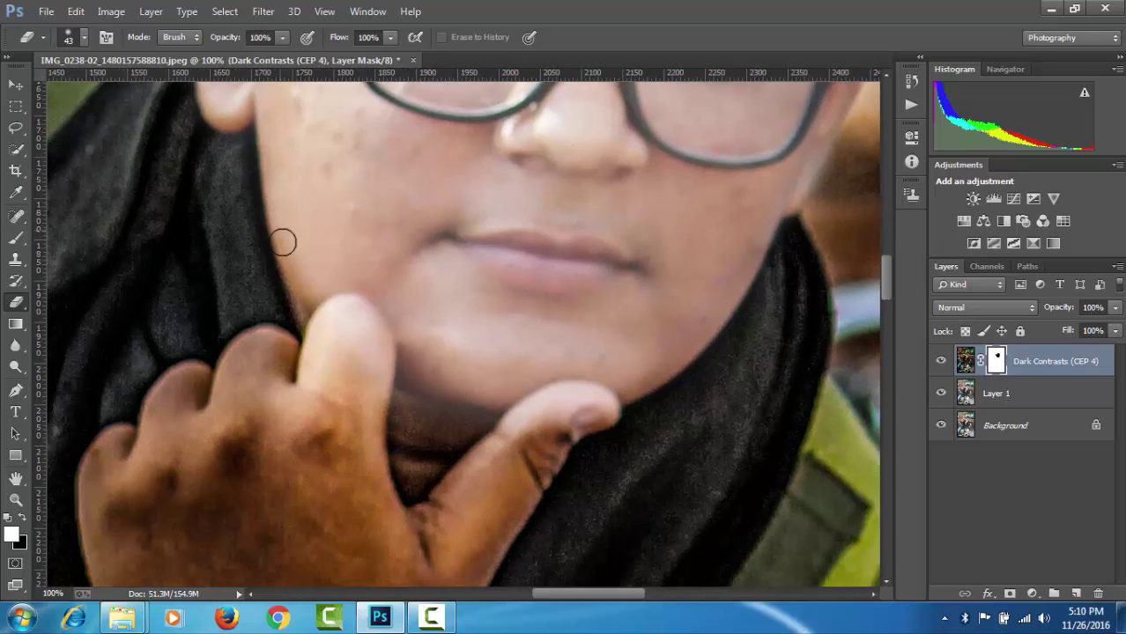
drag(283, 242, 324, 244)
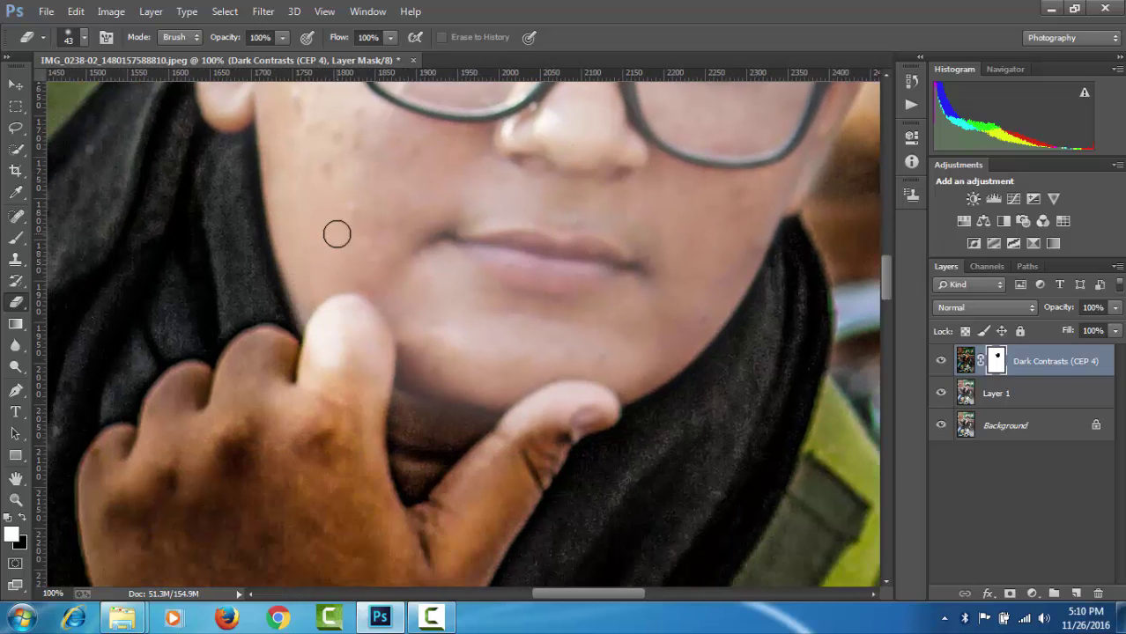
scroll(440, 344, down, 3)
mouse_move(561, 352)
mouse_down()
mouse_move(593, 349)
mouse_move(538, 367)
mouse_move(453, 358)
mouse_move(377, 473)
mouse_move(427, 403)
mouse_up()
Enlarge the eraser and remove the effect from the hand and knuckles.
right_click(339, 299)
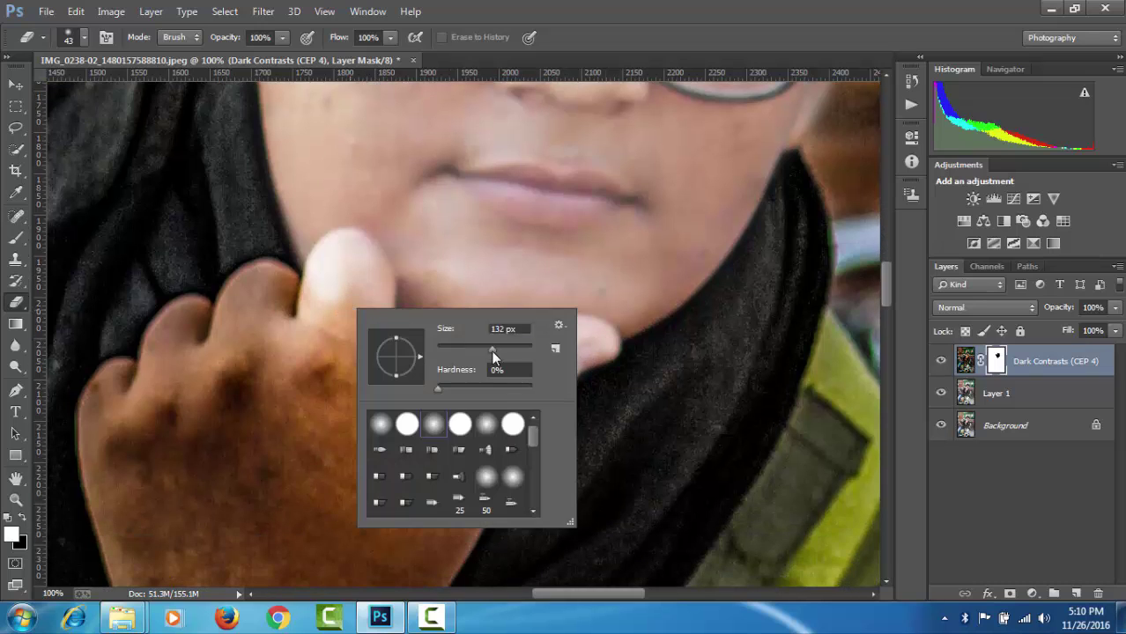
mouse_move(264, 291)
mouse_down()
mouse_move(289, 364)
mouse_move(364, 470)
mouse_up()
scroll(415, 440, down, 3)
scroll(415, 440, down, 3)
right_click(332, 381)
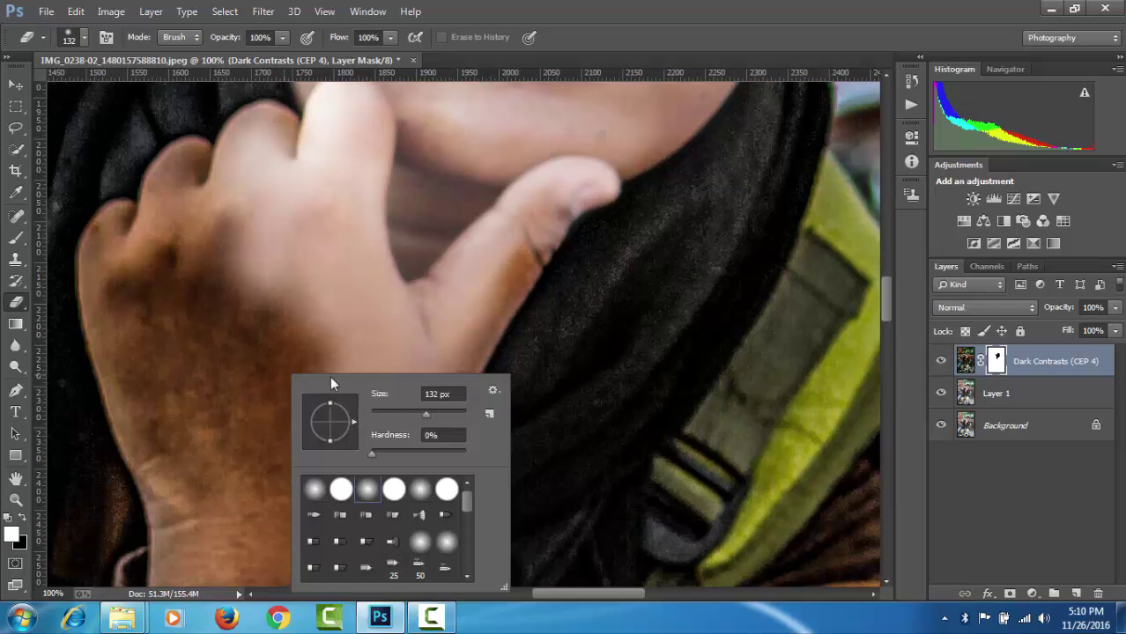
text(5785)
key(Return)
mouse_move(163, 201)
mouse_down()
mouse_move(216, 201)
mouse_move(404, 289)
mouse_move(422, 423)
mouse_move(334, 520)
mouse_up()
scroll(334, 520, down, 2)
scroll(327, 520, down, 1)
Set the brush size to 85 and erase the effect from the wrist and hand edge.
key(b)
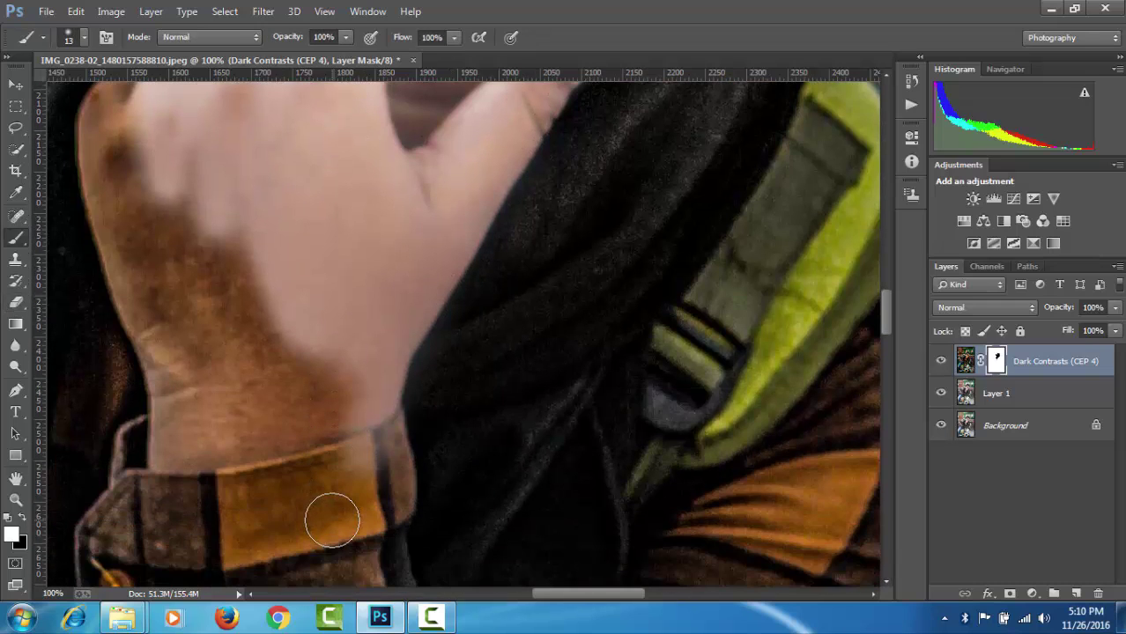
right_click(368, 492)
text(85)
key(Return)
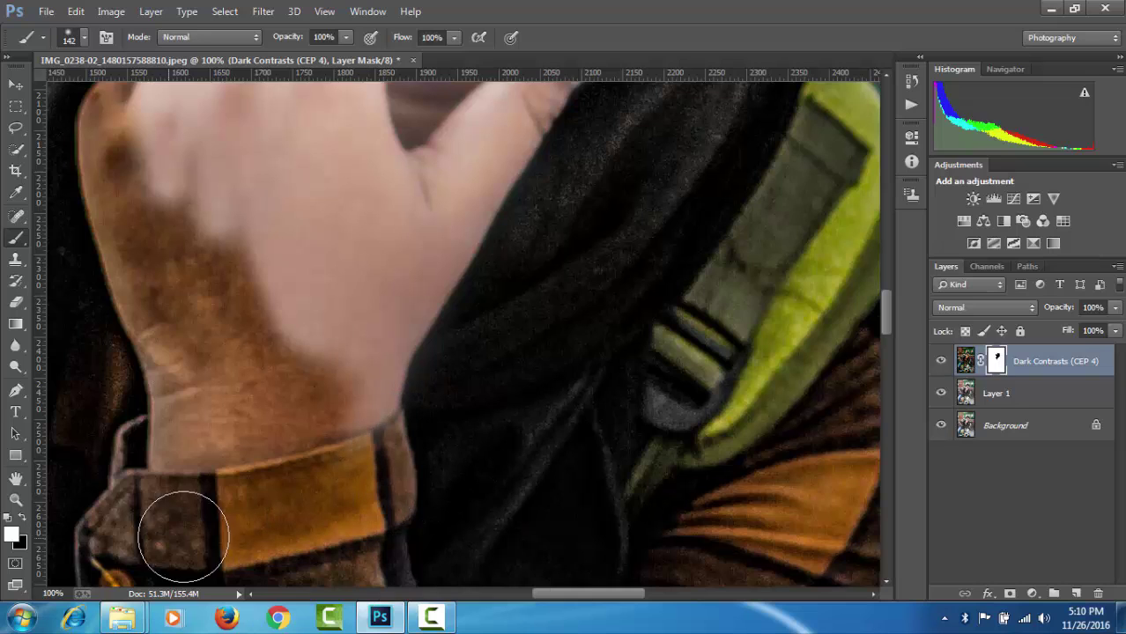
key(e)
mouse_move(376, 401)
mouse_down()
mouse_move(201, 402)
mouse_move(163, 274)
mouse_move(277, 422)
mouse_move(350, 393)
mouse_move(181, 244)
mouse_move(194, 239)
mouse_move(112, 251)
mouse_move(138, 422)
mouse_up()
scroll(194, 239, up, 2)
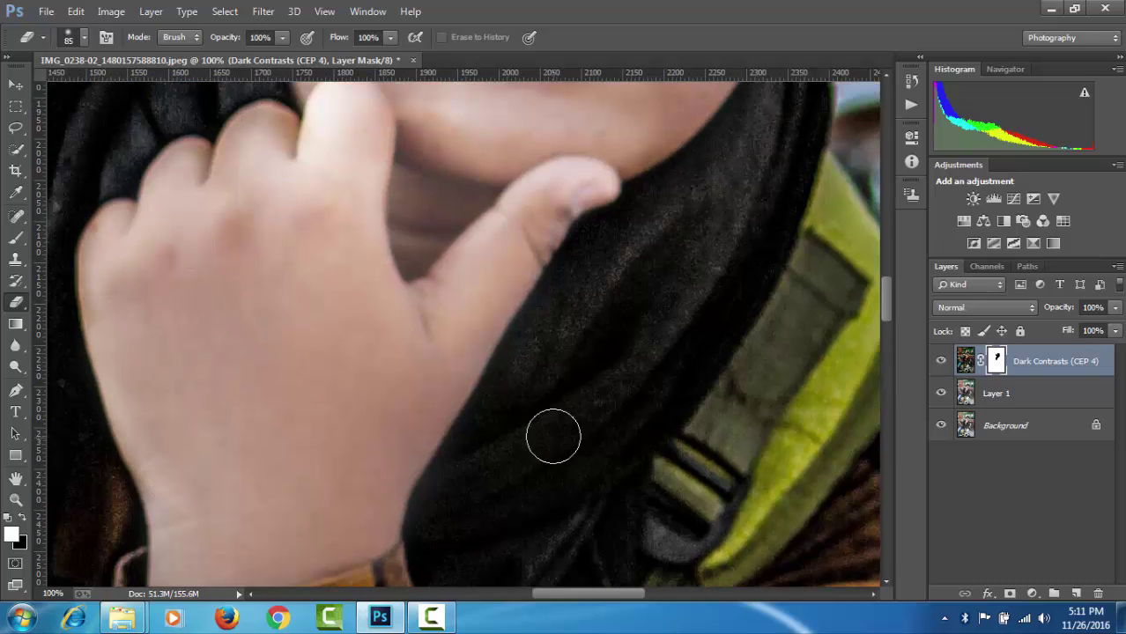
mouse_move(279, 152)
mouse_down()
mouse_move(359, 279)
mouse_move(262, 297)
mouse_up()
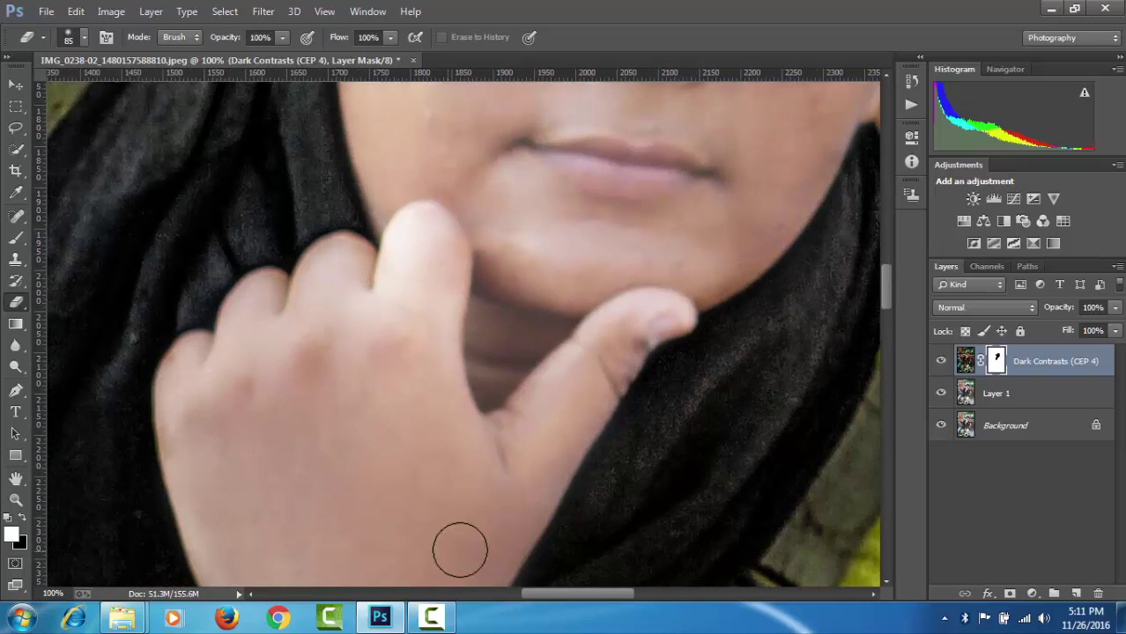
Erase the remaining effect near the wrist above the knuckles.
key(z)
scroll(565, 402, down, 3)
scroll(581, 378, down, 3)
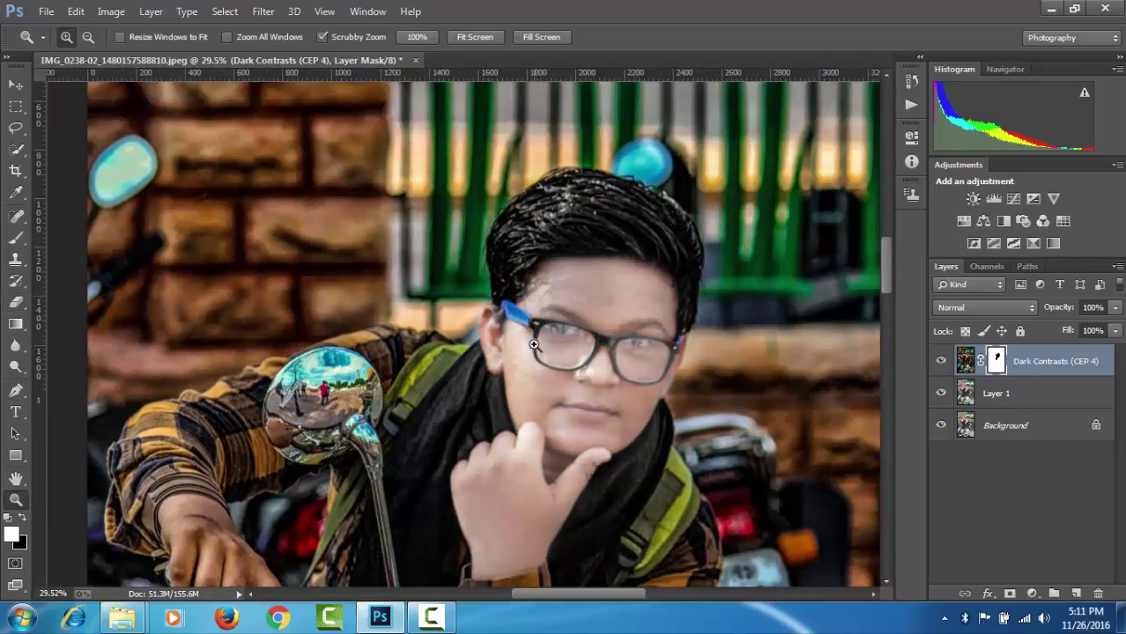
scroll(597, 360, down, 2)
scroll(561, 185, up, 3)
scroll(561, 185, up, 1)
key(e)
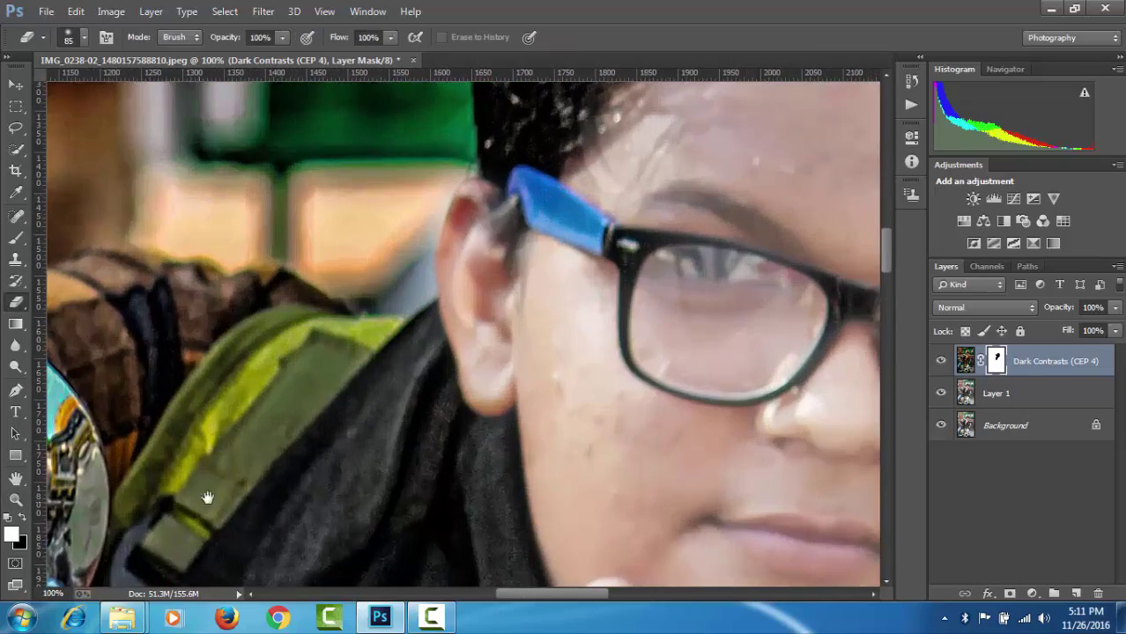
mouse_move(70, 572)
mouse_down()
mouse_move(437, 428)
mouse_move(582, 394)
mouse_up()
mouse_move(343, 185)
mouse_down()
mouse_move(313, 330)
mouse_move(478, 184)
mouse_move(573, 360)
mouse_move(383, 329)
mouse_move(339, 338)
mouse_move(427, 284)
mouse_move(427, 368)
mouse_move(427, 319)
mouse_move(407, 364)
mouse_move(498, 244)
mouse_move(488, 448)
mouse_move(473, 494)
mouse_move(573, 265)
mouse_move(714, 432)
mouse_move(624, 255)
mouse_up()
Zoom out and fit the whole photo in the window.
scroll(623, 255, up, 3)
key(z)
drag(769, 367, 532, 300)
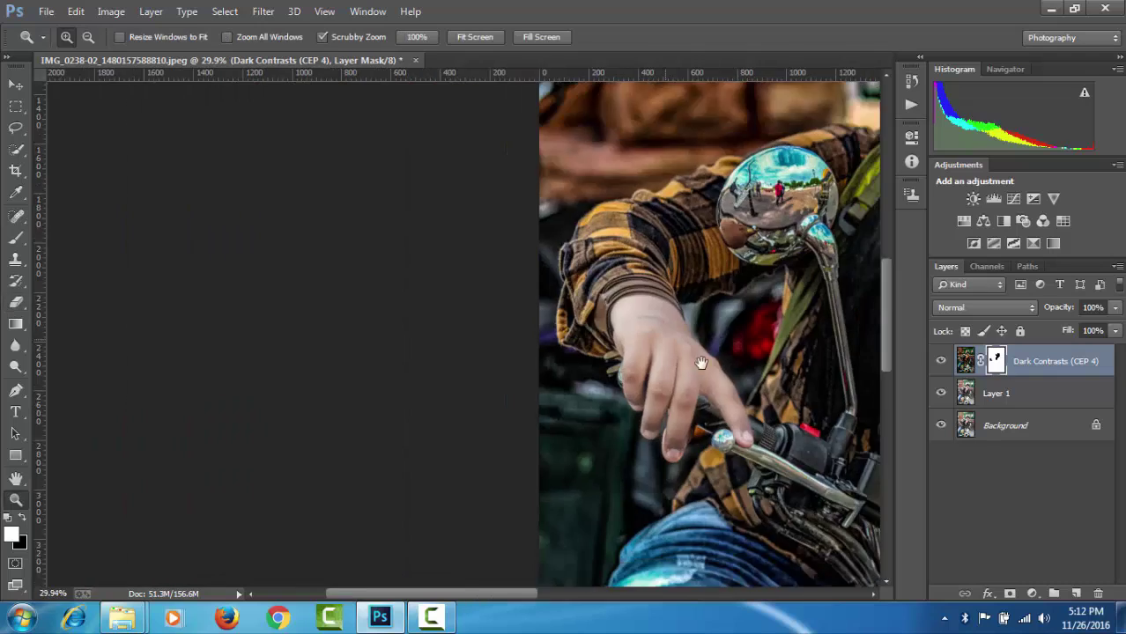
scroll(601, 414, down, 2)
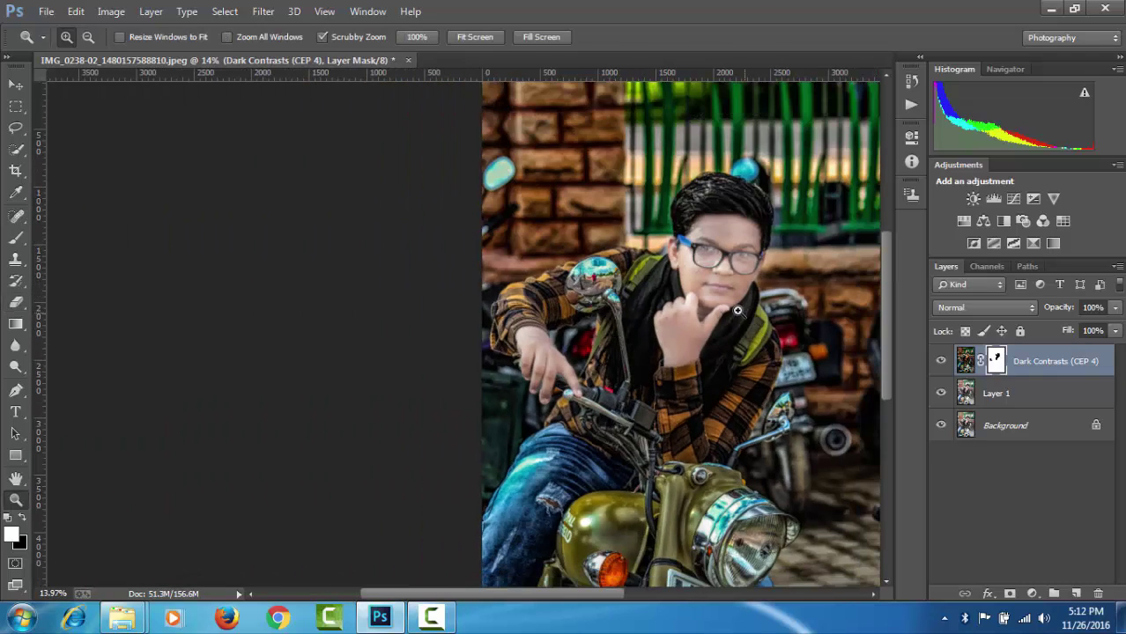
click(491, 37)
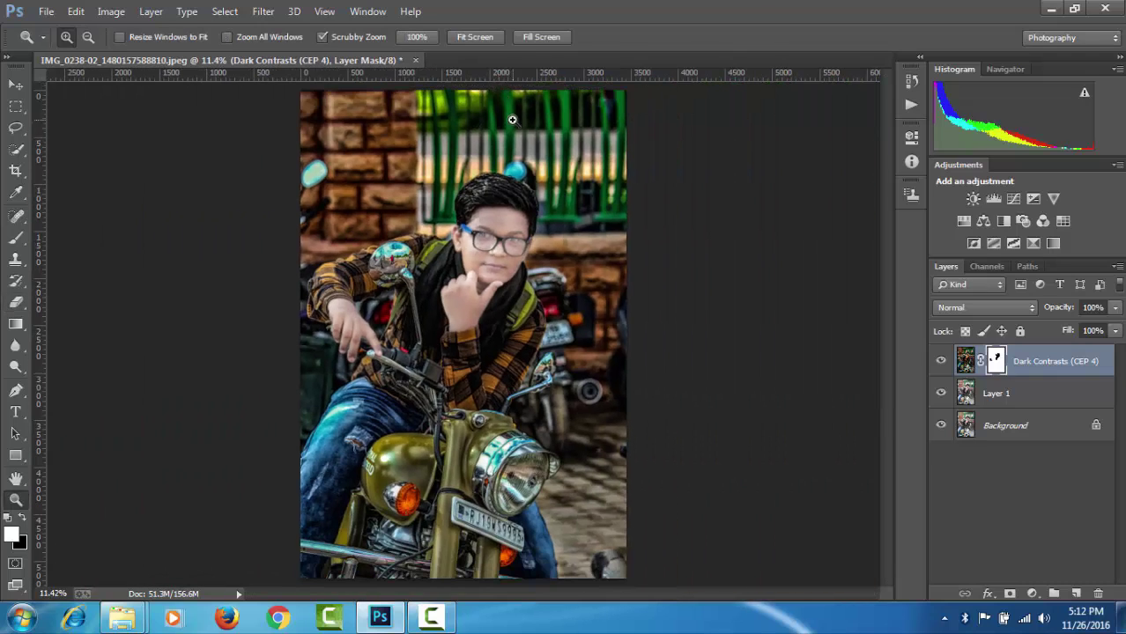
In Camera Raw on Layer 1, raise contrast, darken blacks, lower highlights, and set exposure -0.10.
click(1060, 397)
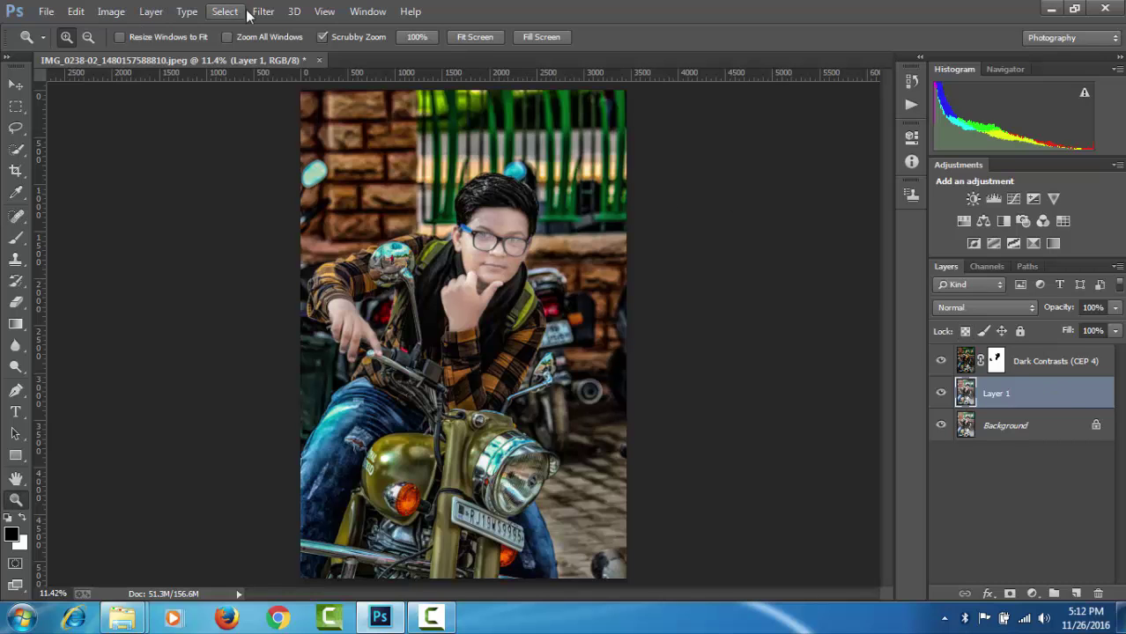
click(263, 11)
click(279, 109)
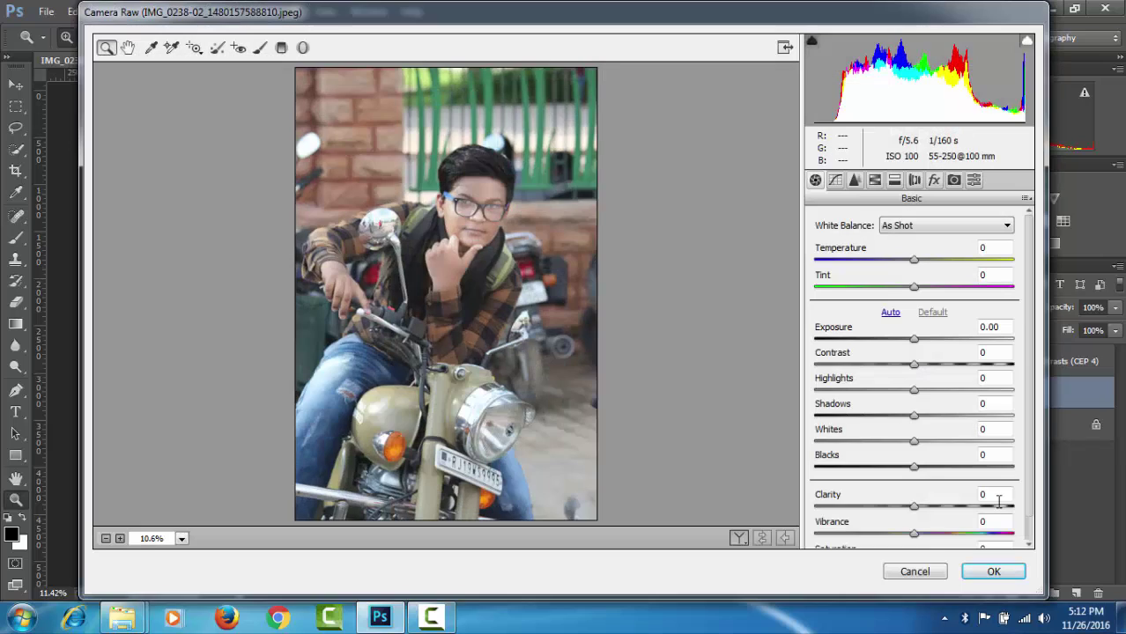
drag(930, 361, 962, 374)
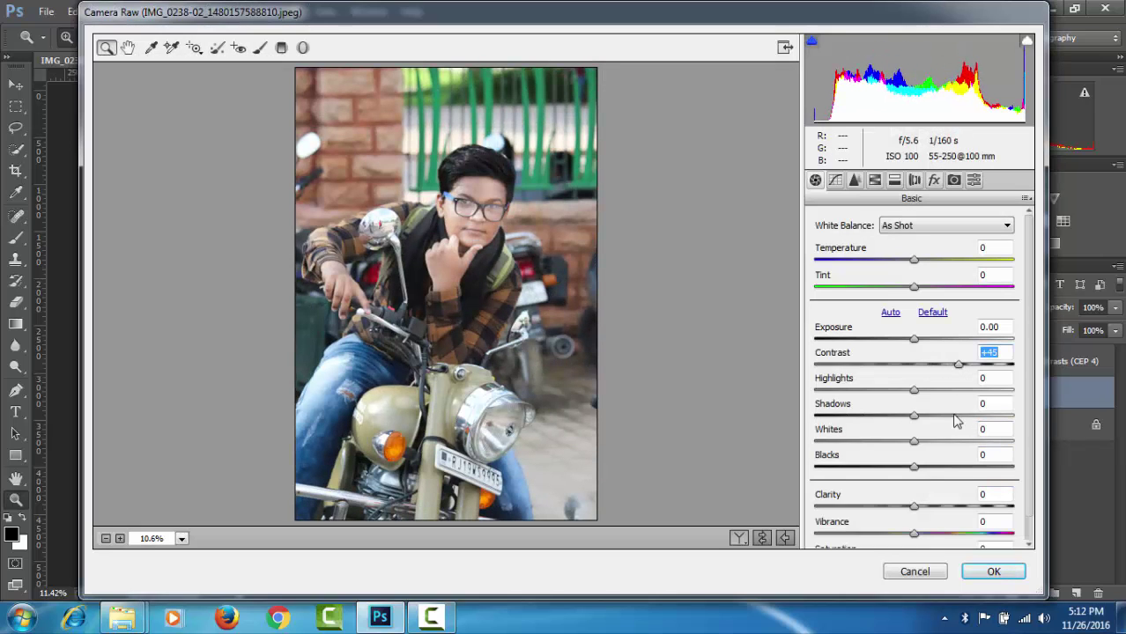
drag(916, 468, 891, 441)
mouse_move(914, 389)
mouse_down()
mouse_move(893, 391)
mouse_move(894, 416)
mouse_up()
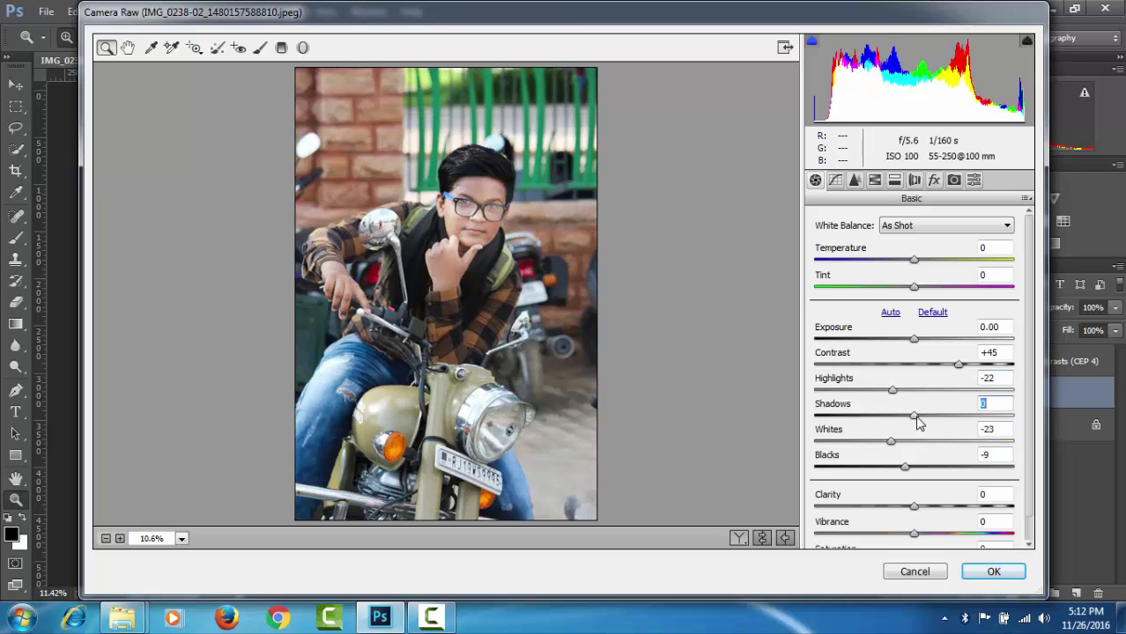
click(907, 340)
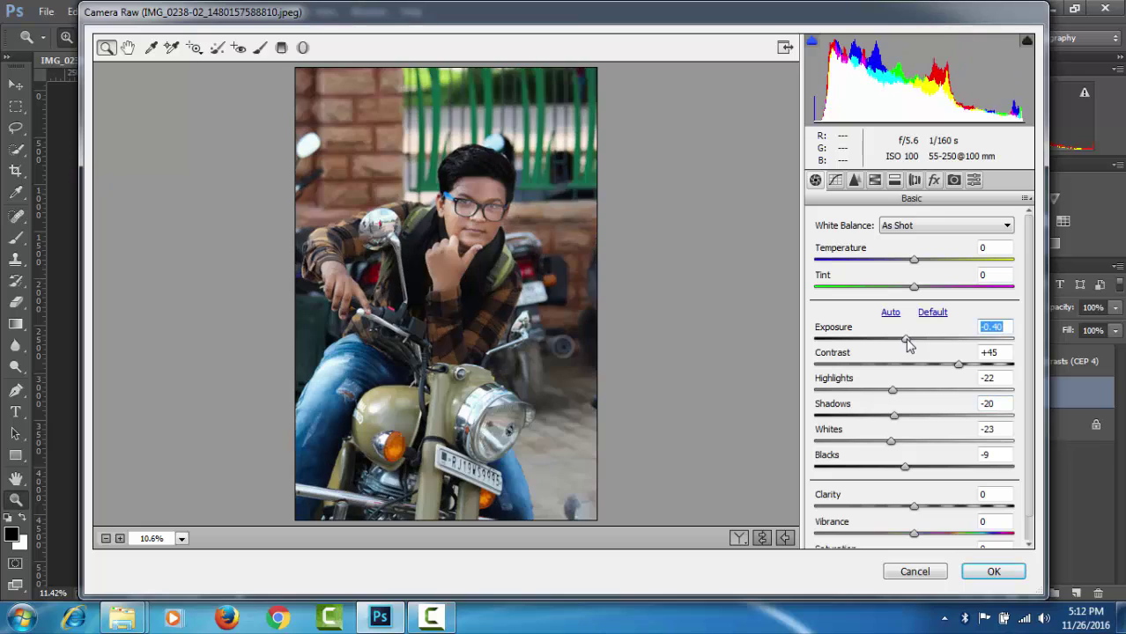
click(913, 340)
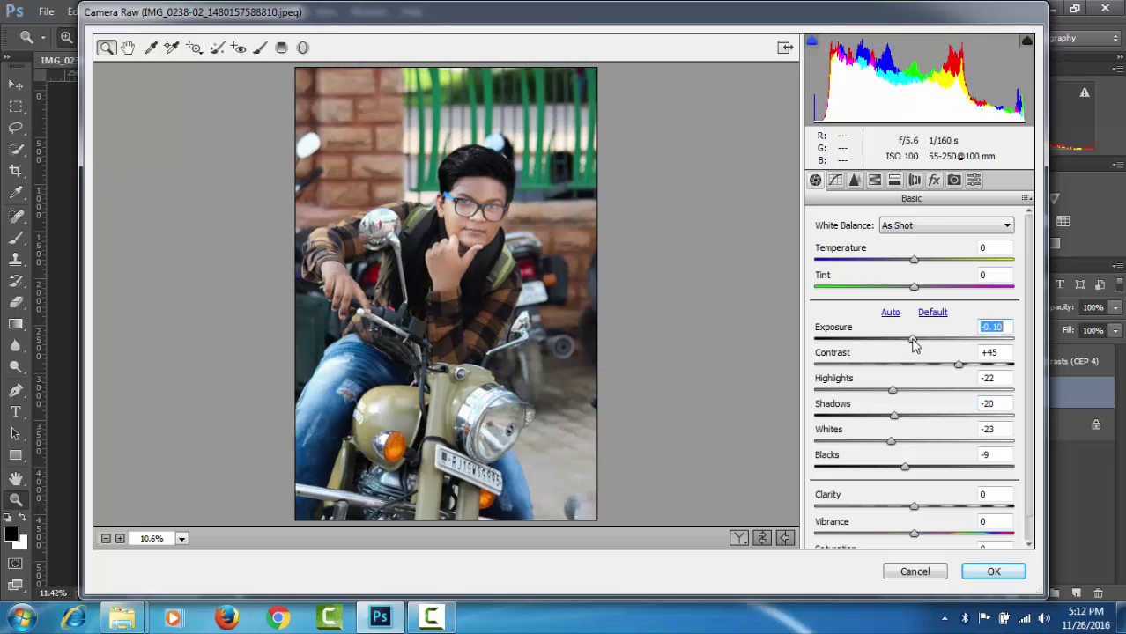
Set luminance noise reduction to about 95, Oranges luminance +15 and saturation +45, then apply.
click(855, 180)
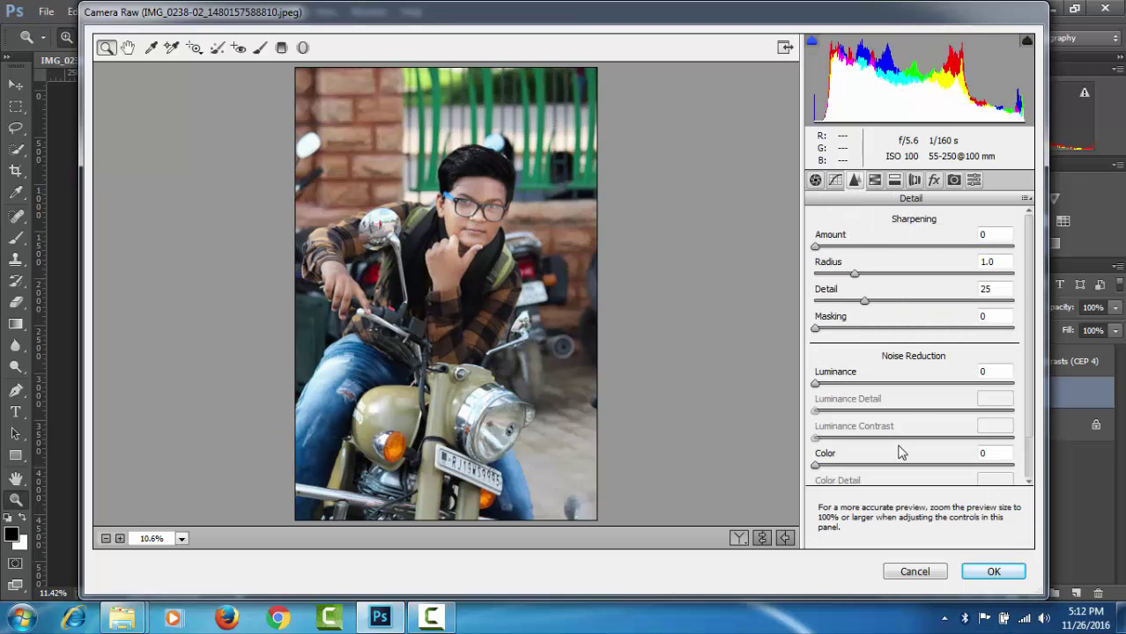
drag(938, 385, 1009, 385)
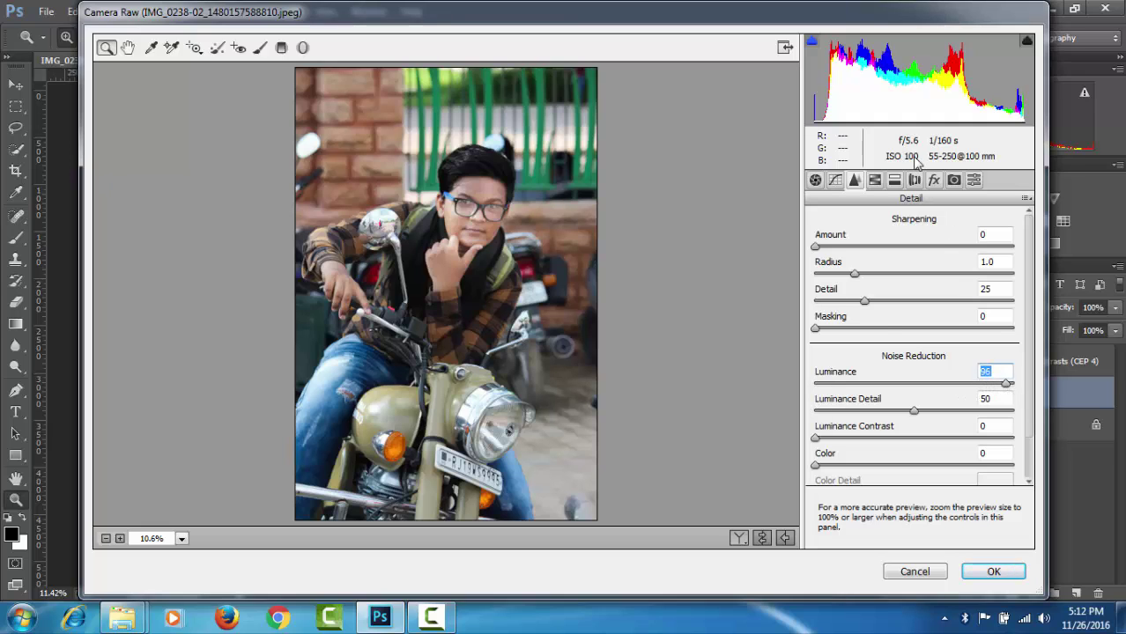
click(874, 179)
click(913, 243)
click(934, 325)
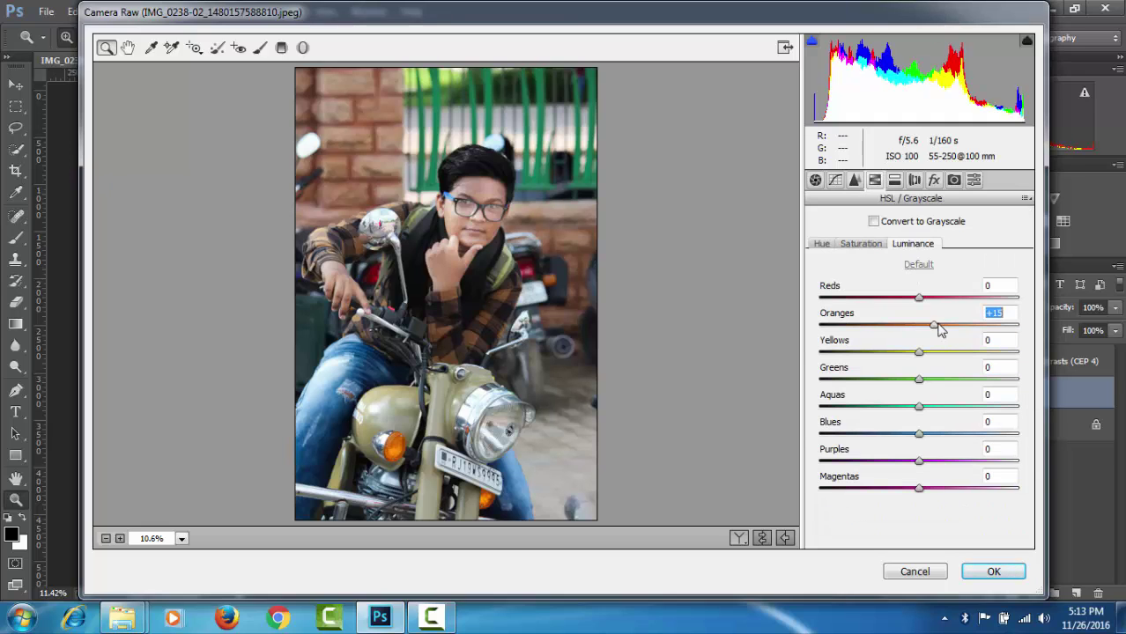
click(868, 244)
drag(920, 325, 960, 324)
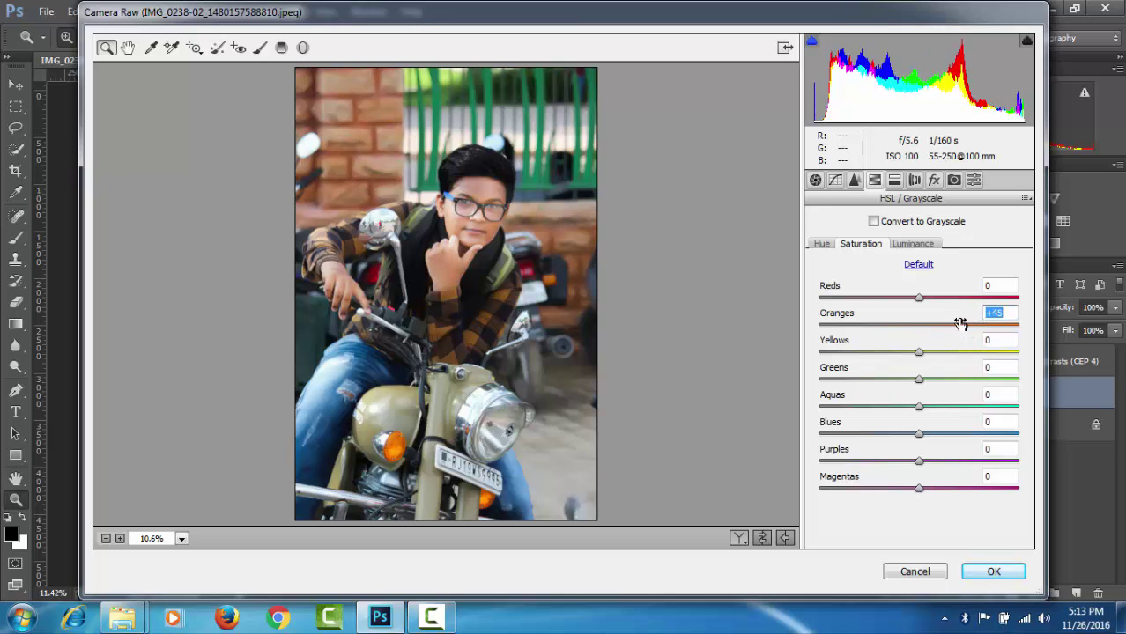
click(981, 571)
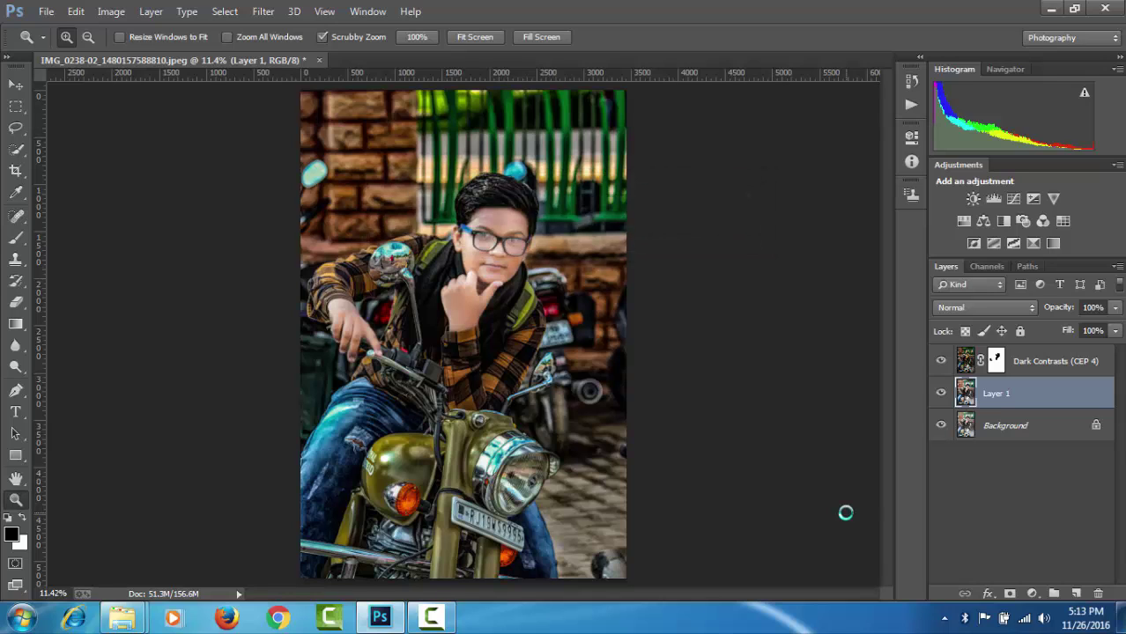
Darken Layer 1 with a clipped Brightness/Contrast of -47 and merge it down.
click(974, 198)
click(767, 407)
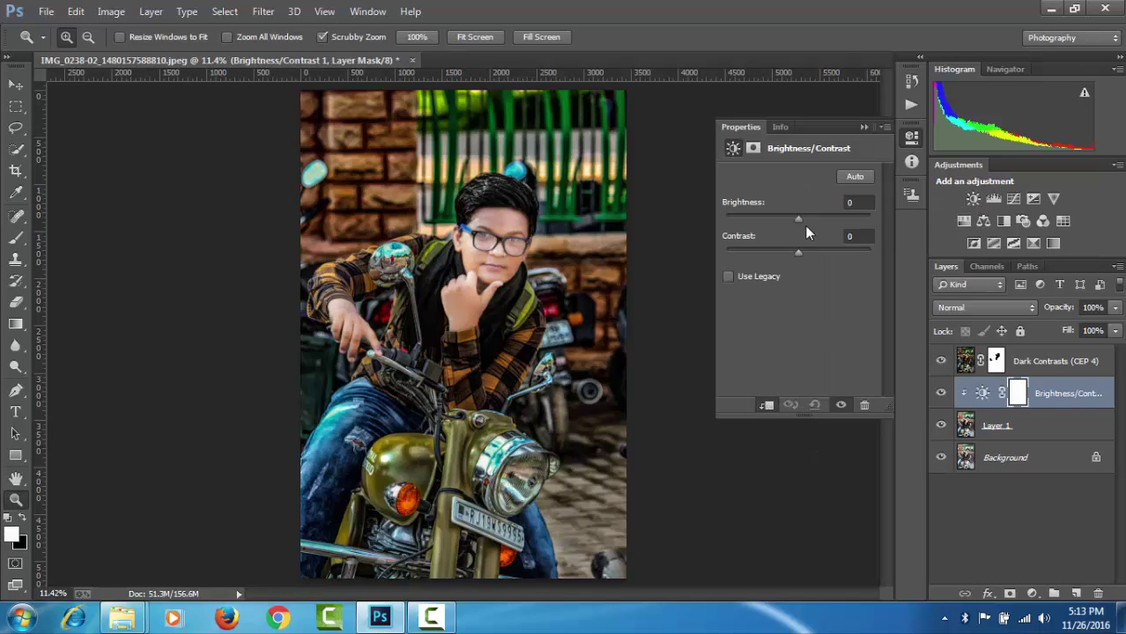
drag(798, 220, 776, 220)
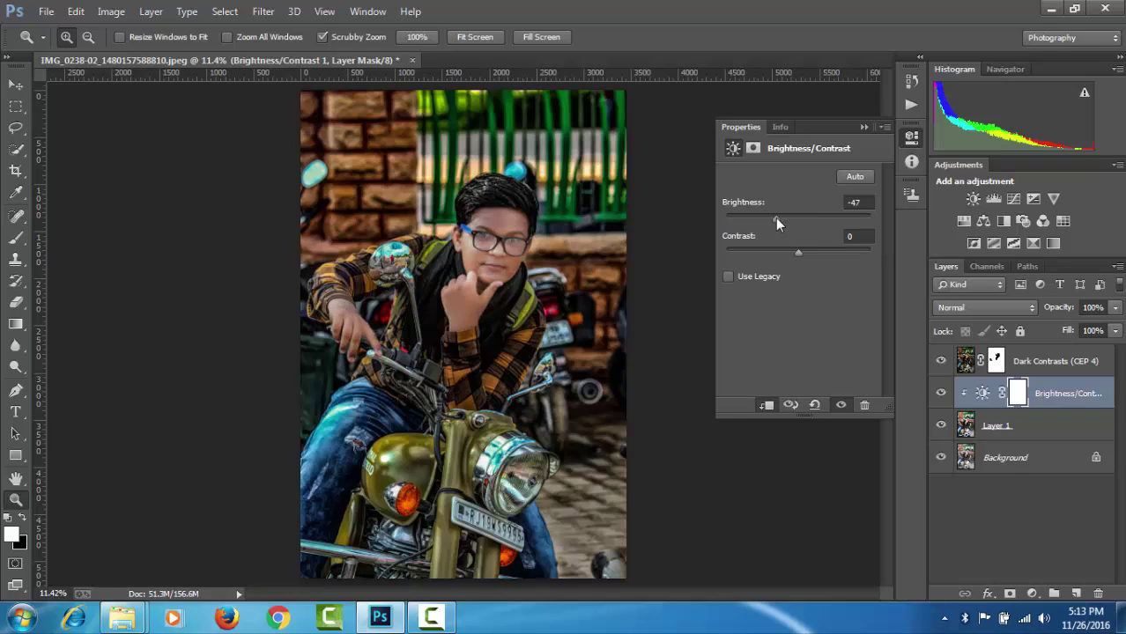
click(864, 128)
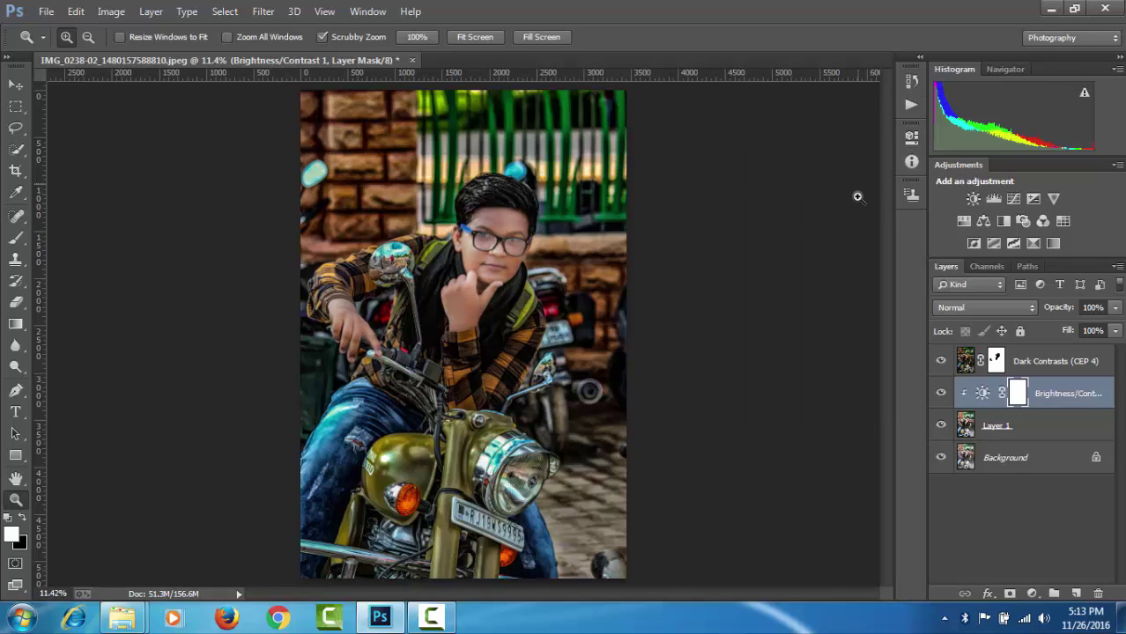
key(ctrl+e)
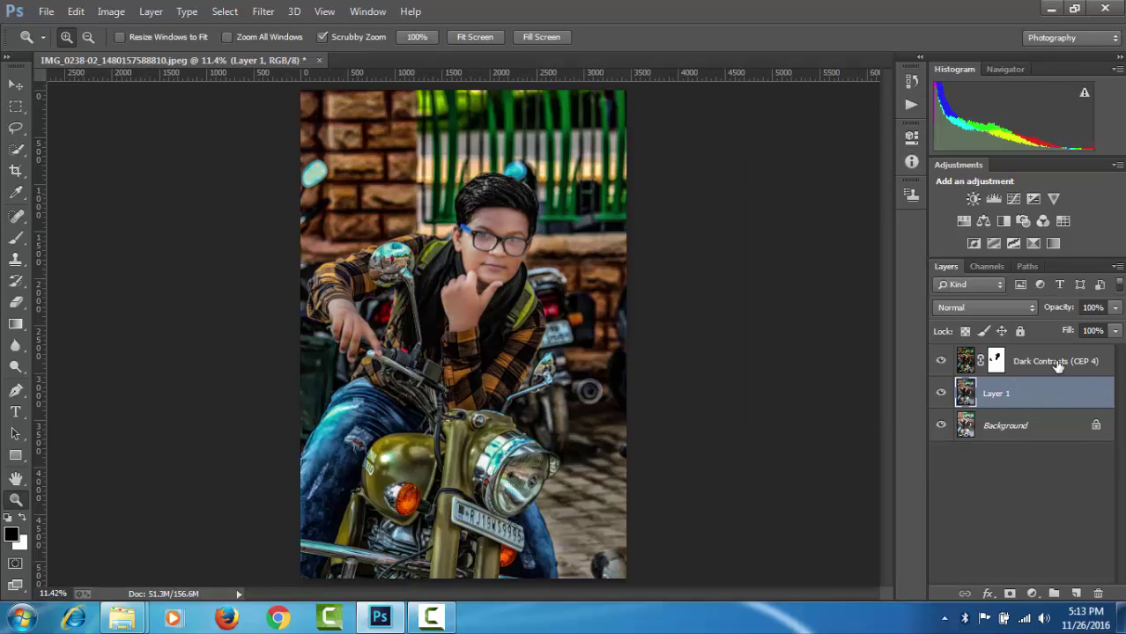
Apply the Dark Contrasts layer mask permanently and duplicate that layer.
key(alt+bracketright)
click(263, 11)
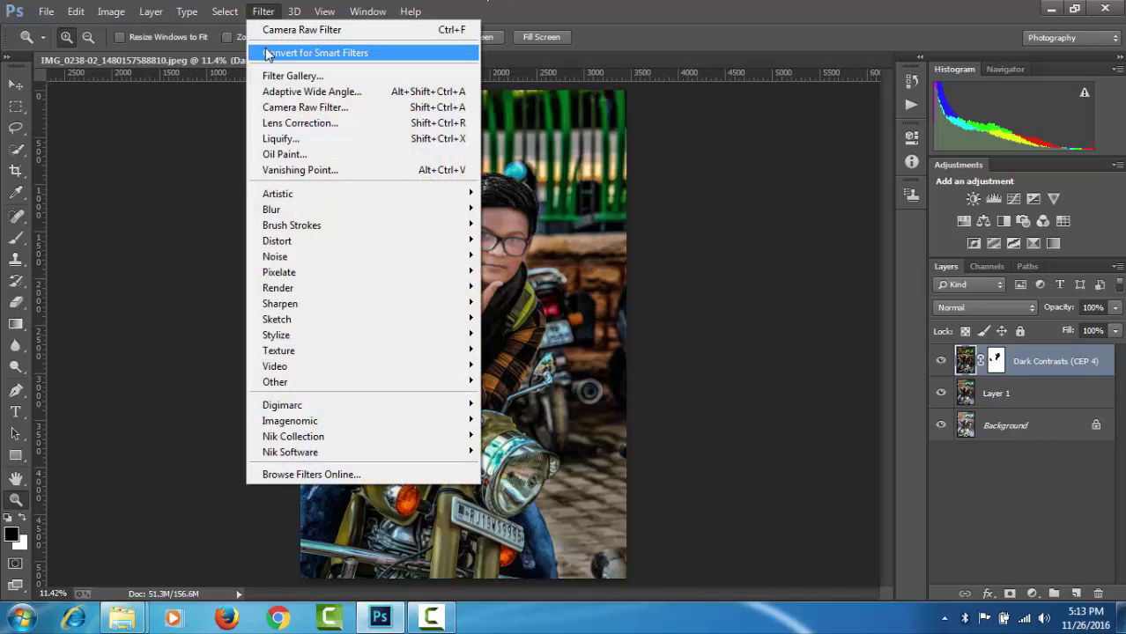
click(769, 309)
right_click(997, 363)
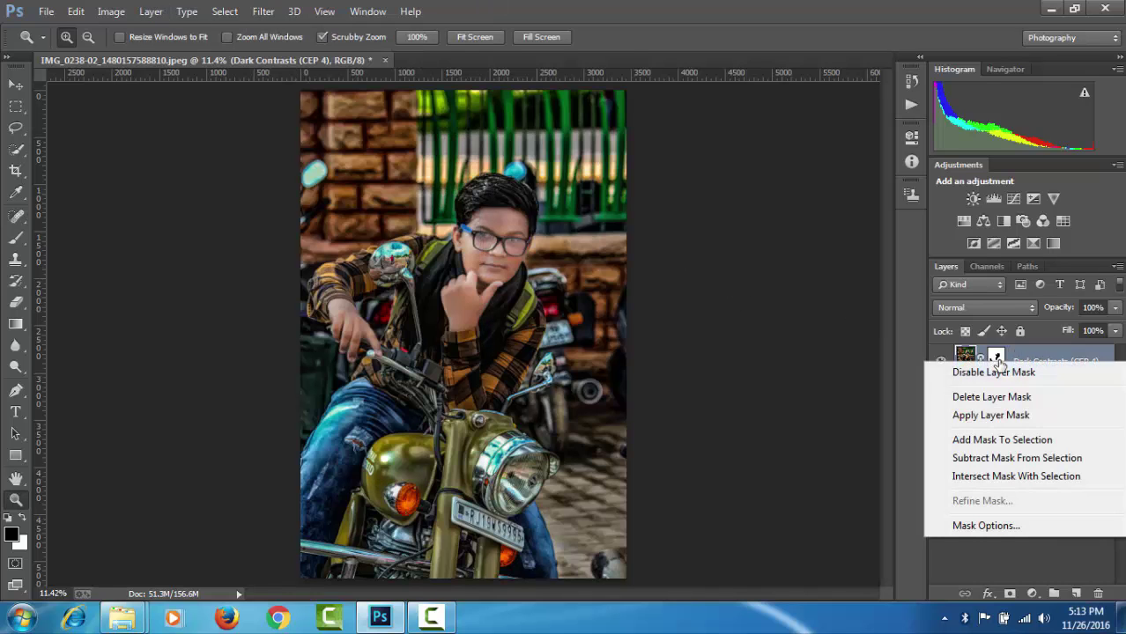
click(984, 416)
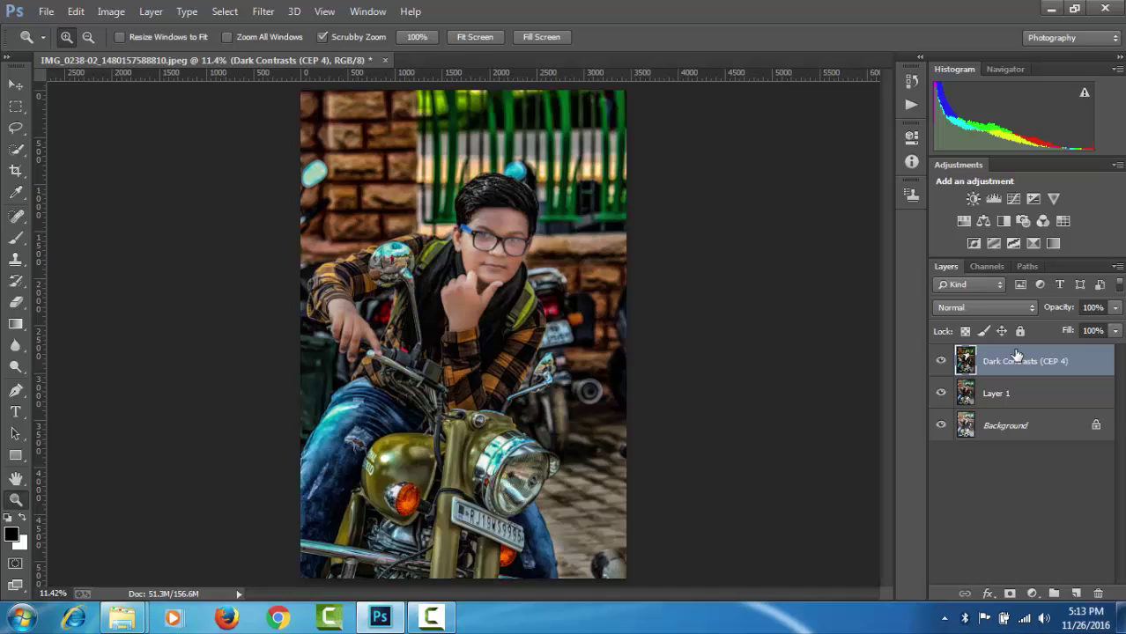
key(ctrl+j)
click(263, 11)
mouse_move(294, 437)
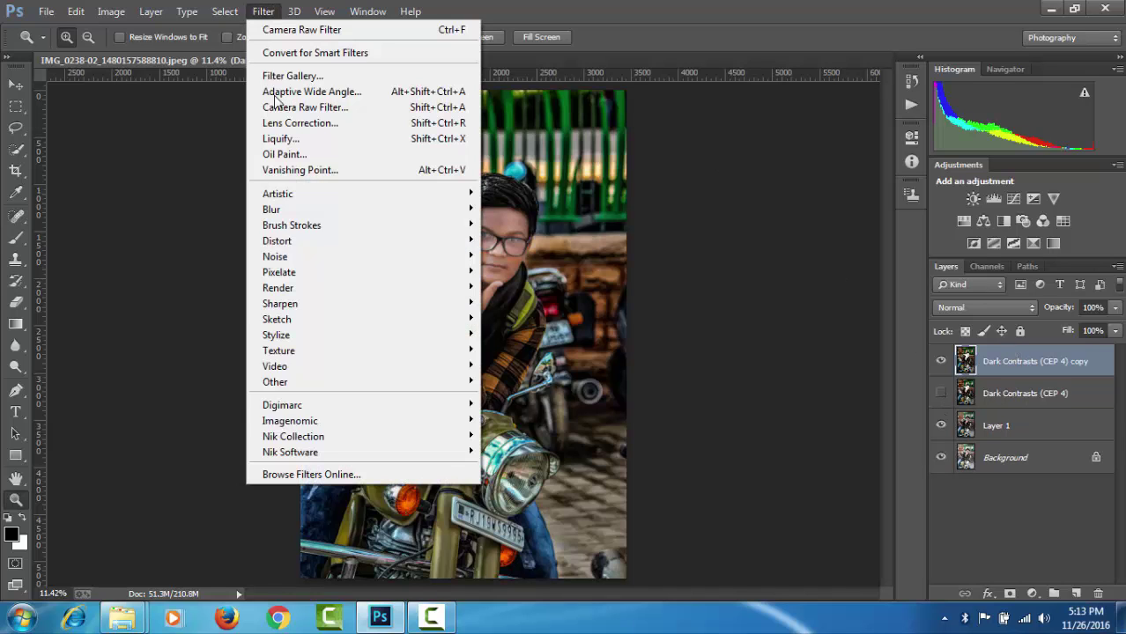
In Color Efex Pro 4, apply Brilliance/Warmth with Warmth 90% and Saturation 44%.
click(499, 437)
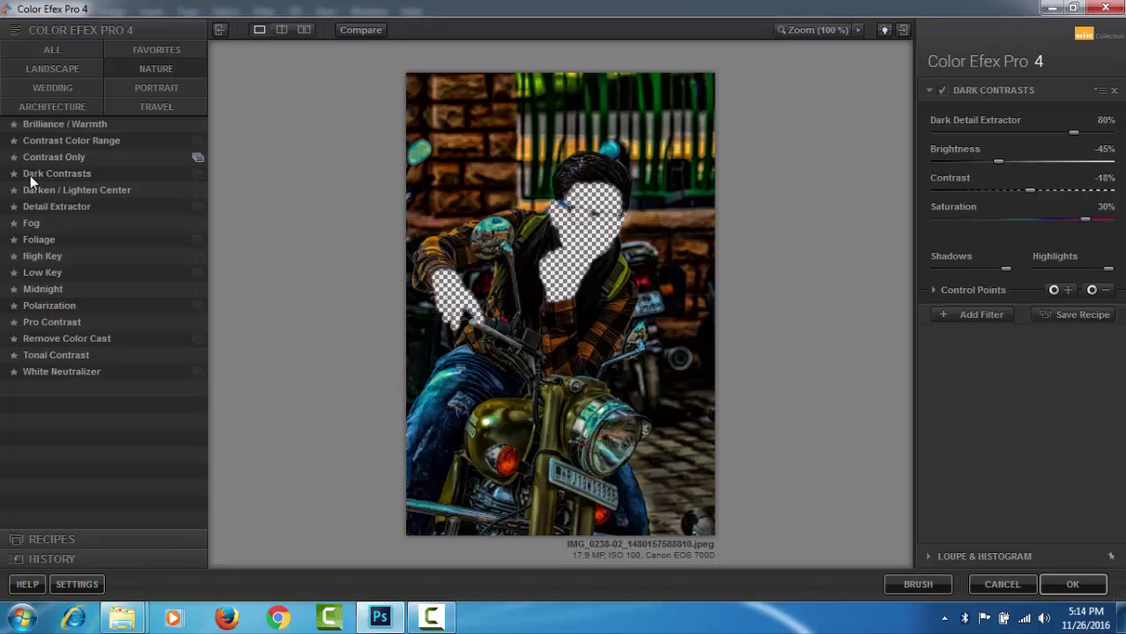
click(50, 193)
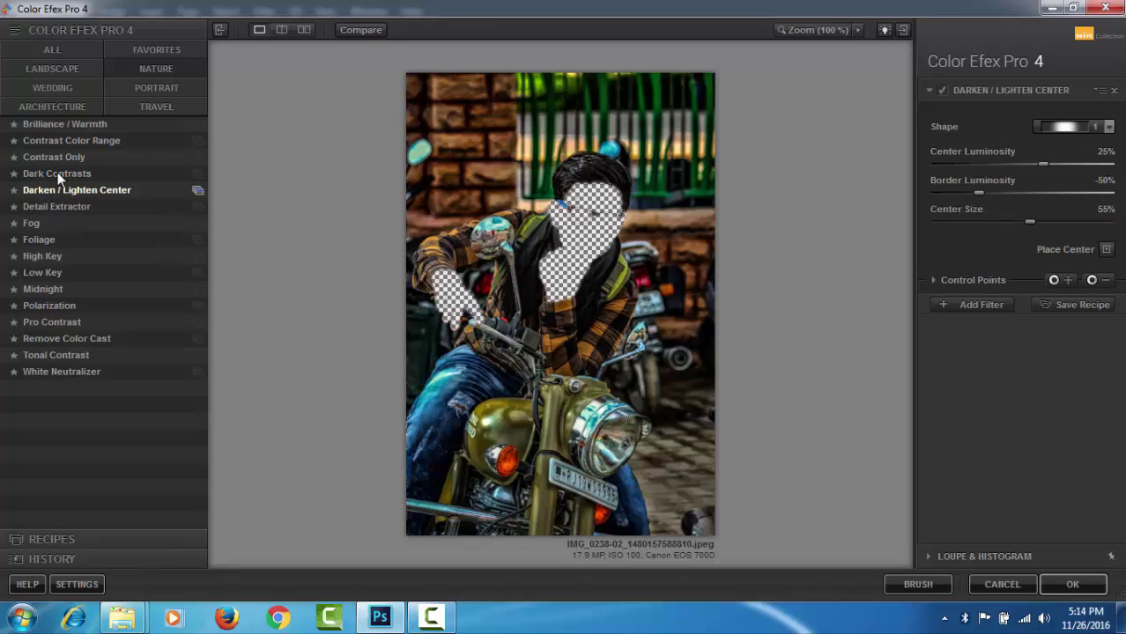
click(48, 85)
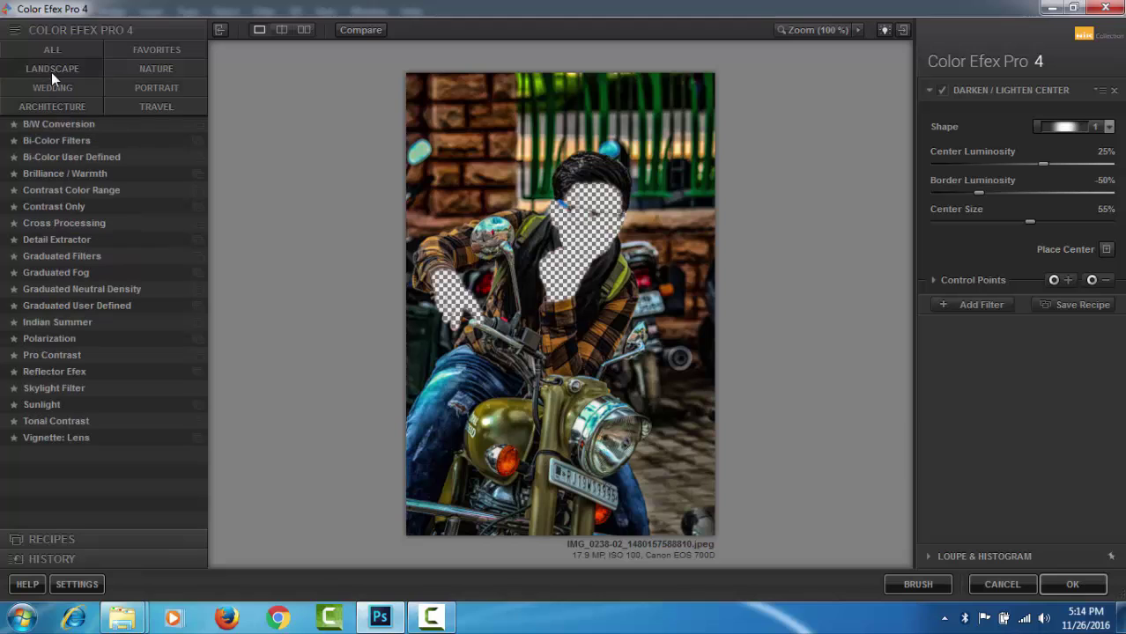
click(65, 174)
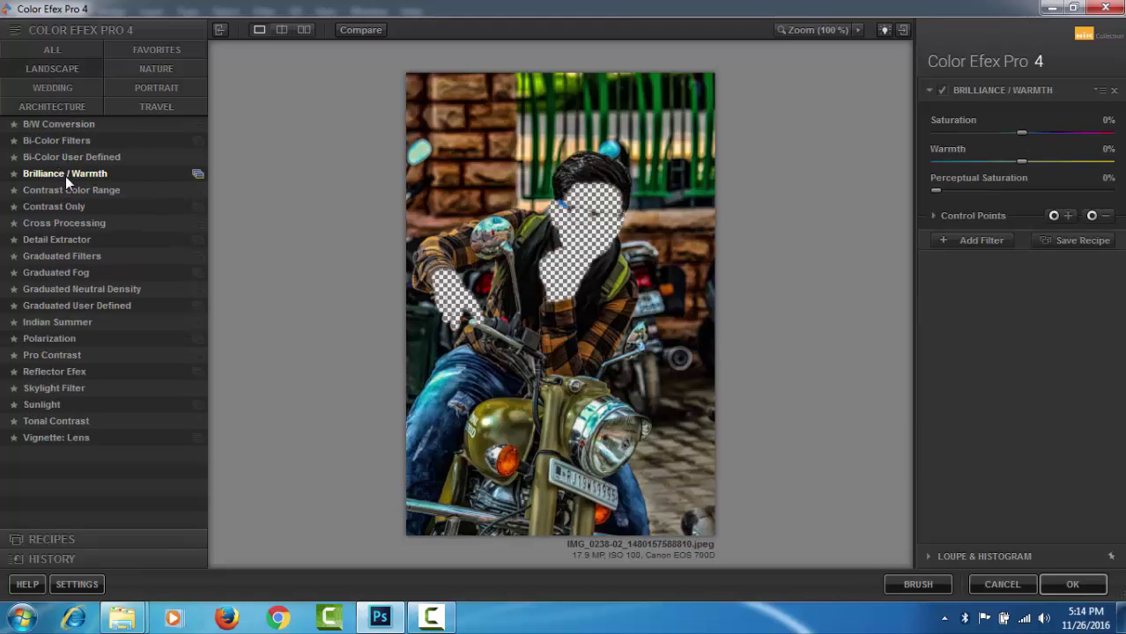
drag(1049, 162, 1091, 162)
drag(1042, 134, 1058, 133)
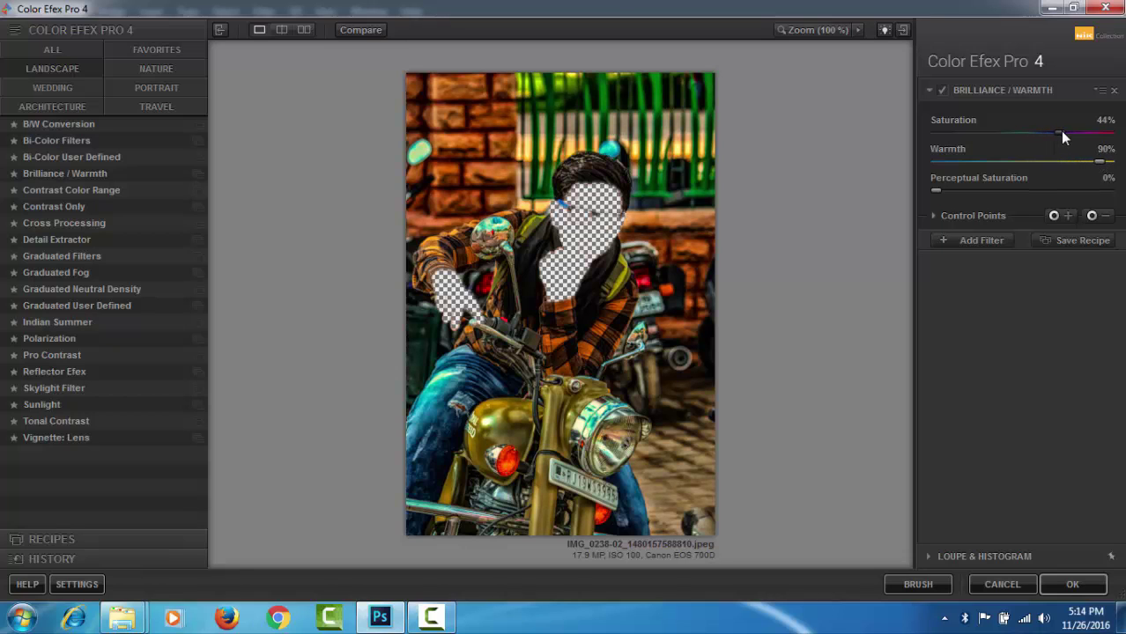
Stack a warmer, less desaturated Glamour Glow filter and apply the result to Photoshop.
click(980, 240)
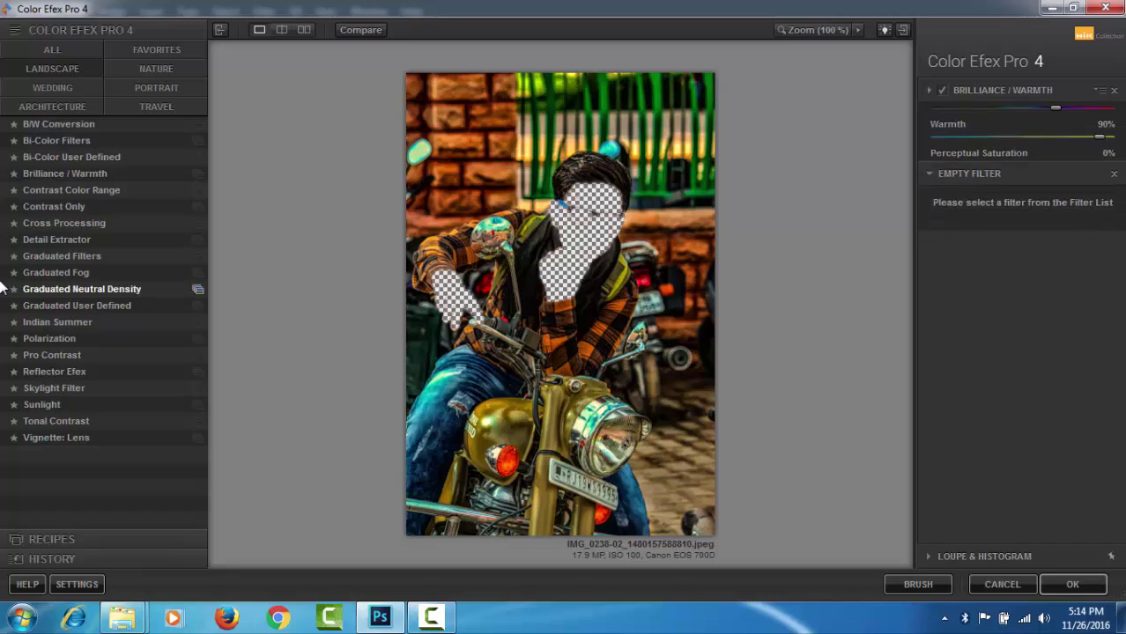
click(53, 106)
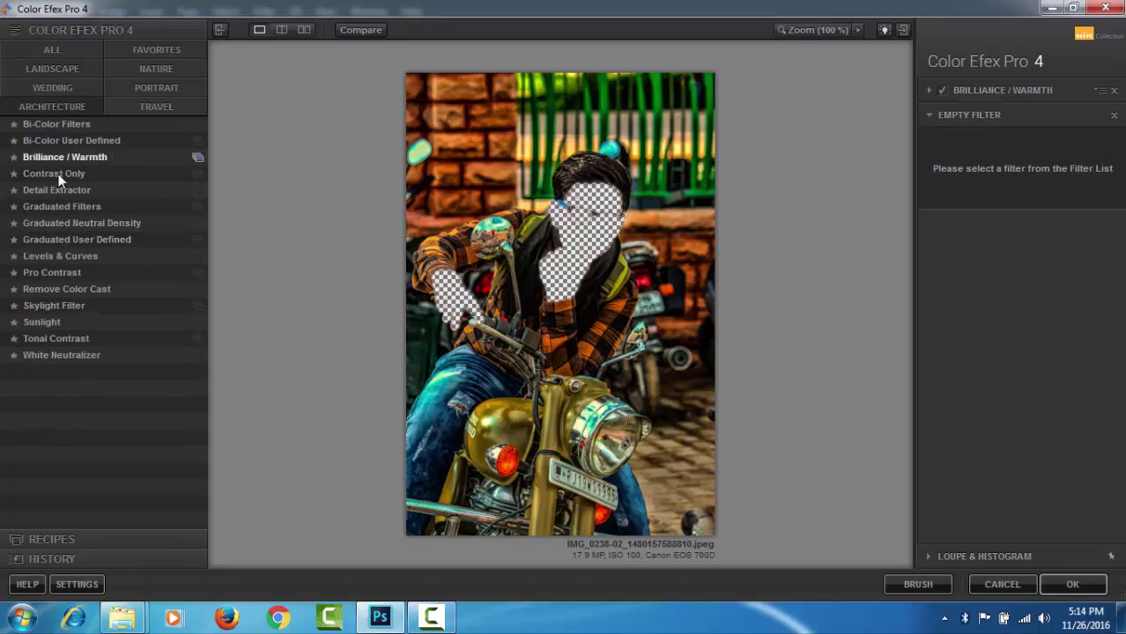
click(142, 107)
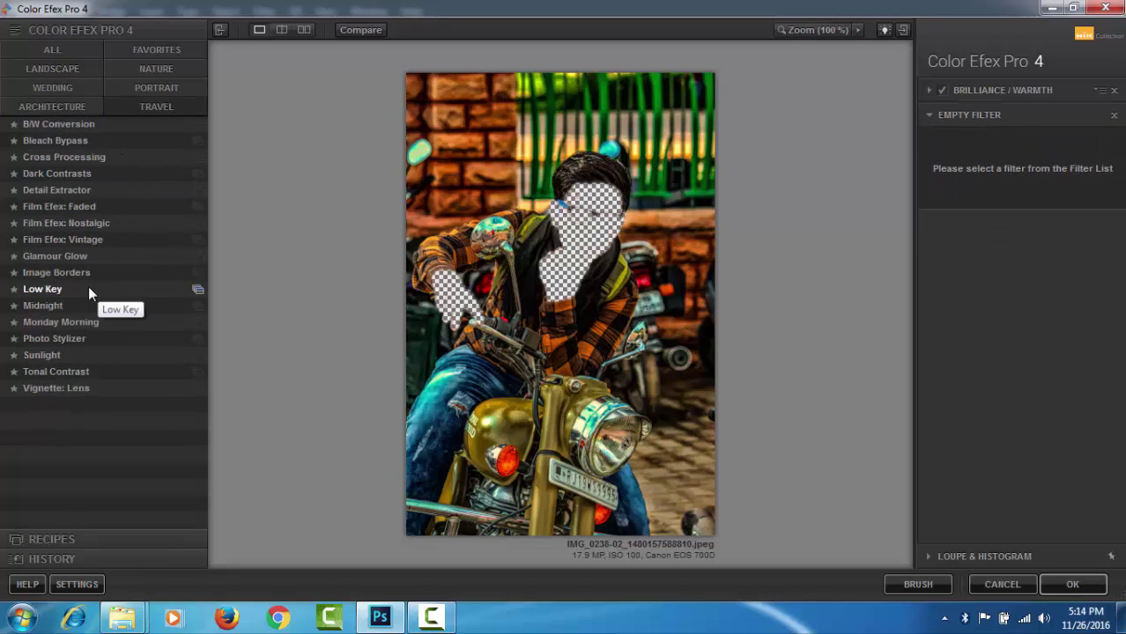
click(88, 289)
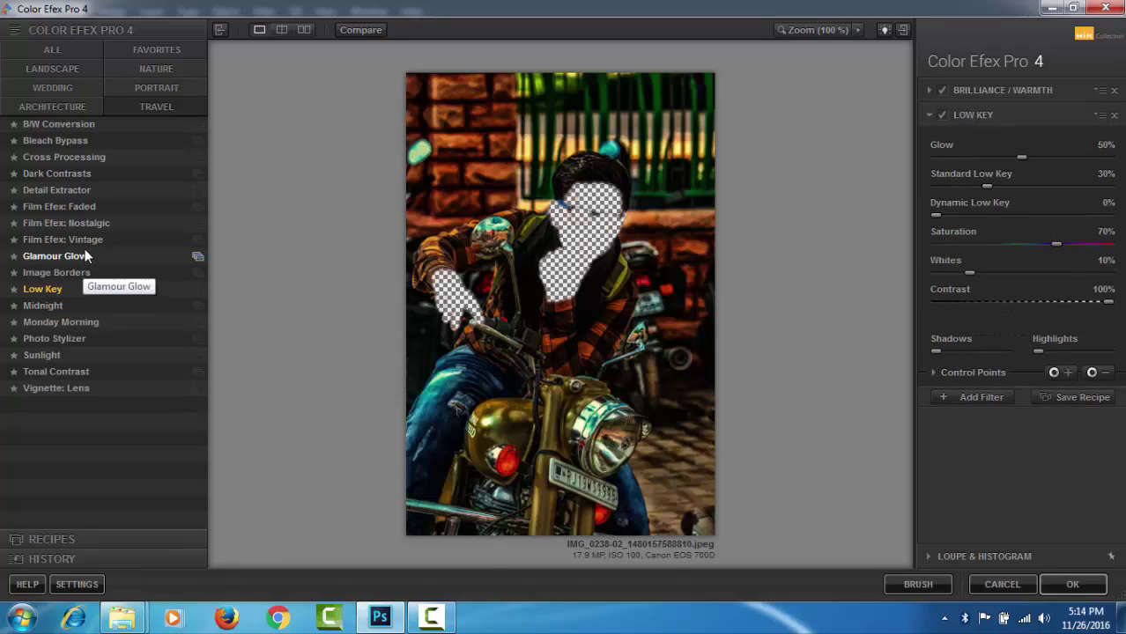
click(85, 255)
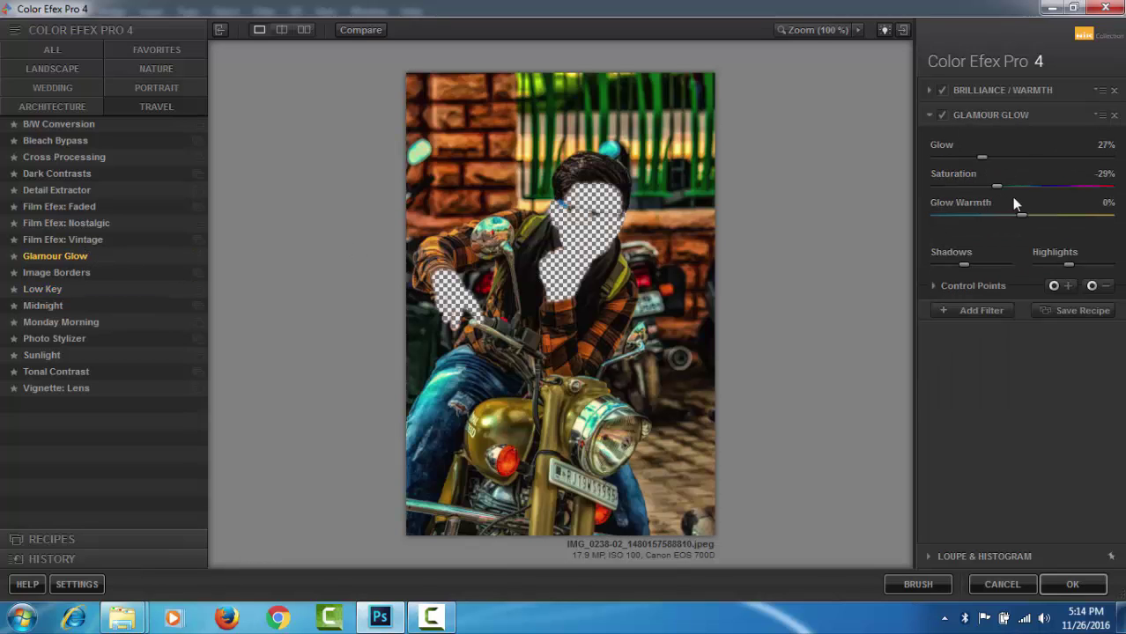
drag(1024, 216, 1054, 215)
click(1017, 185)
click(1066, 586)
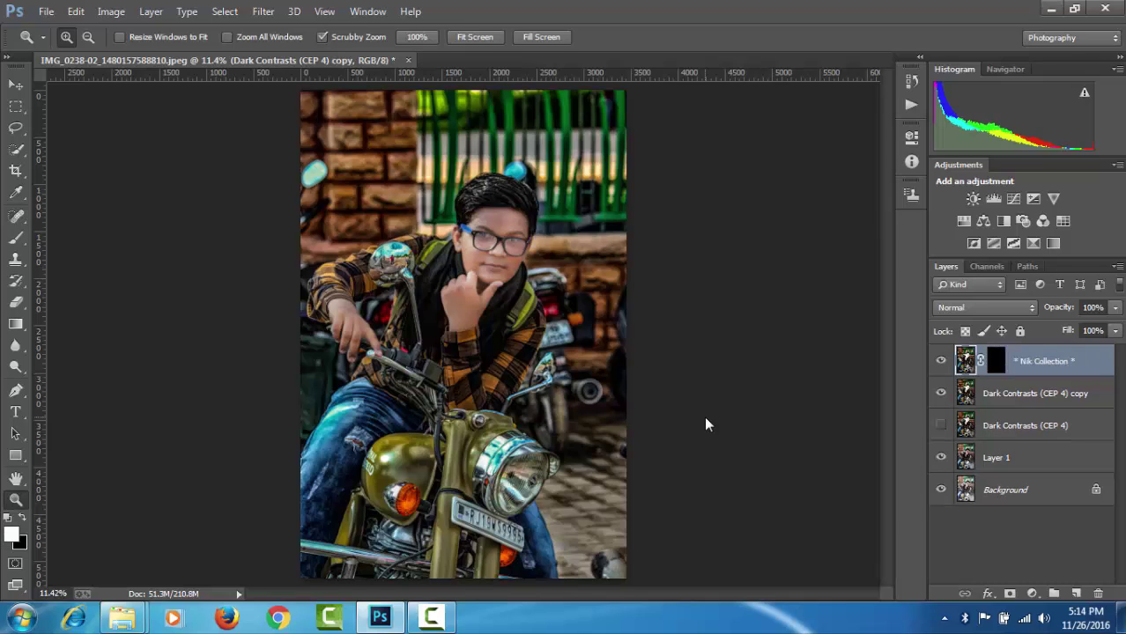
Swap the foreground and background colours to work on the Nik layer mask.
key(d)
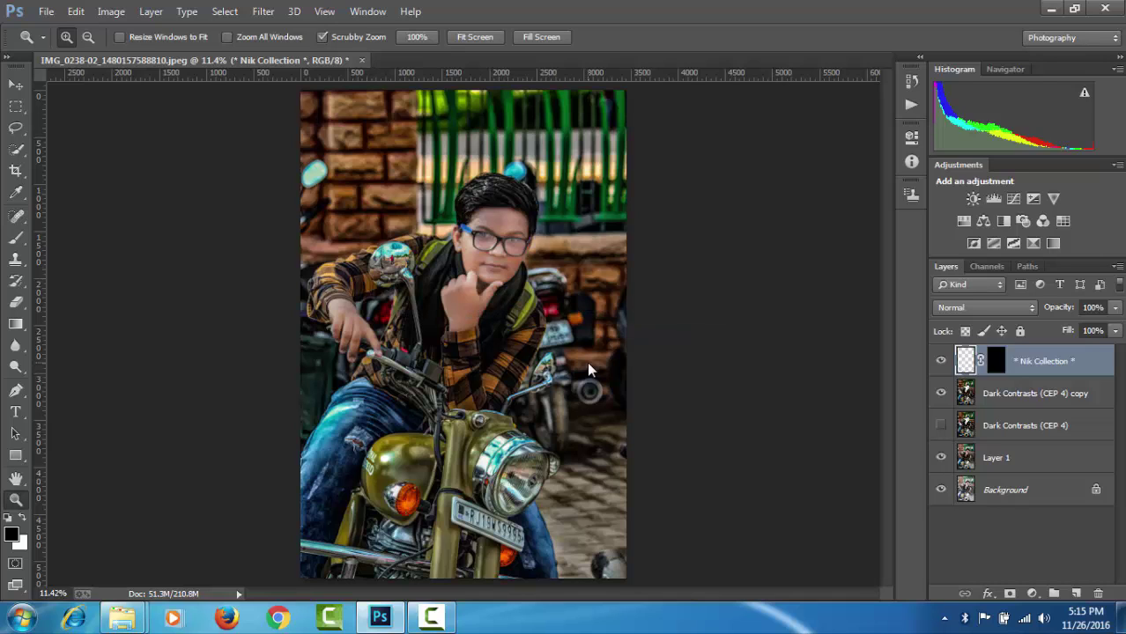
Stamp all visible layers into a new Layer 2 with Apply Image.
click(1076, 592)
click(112, 10)
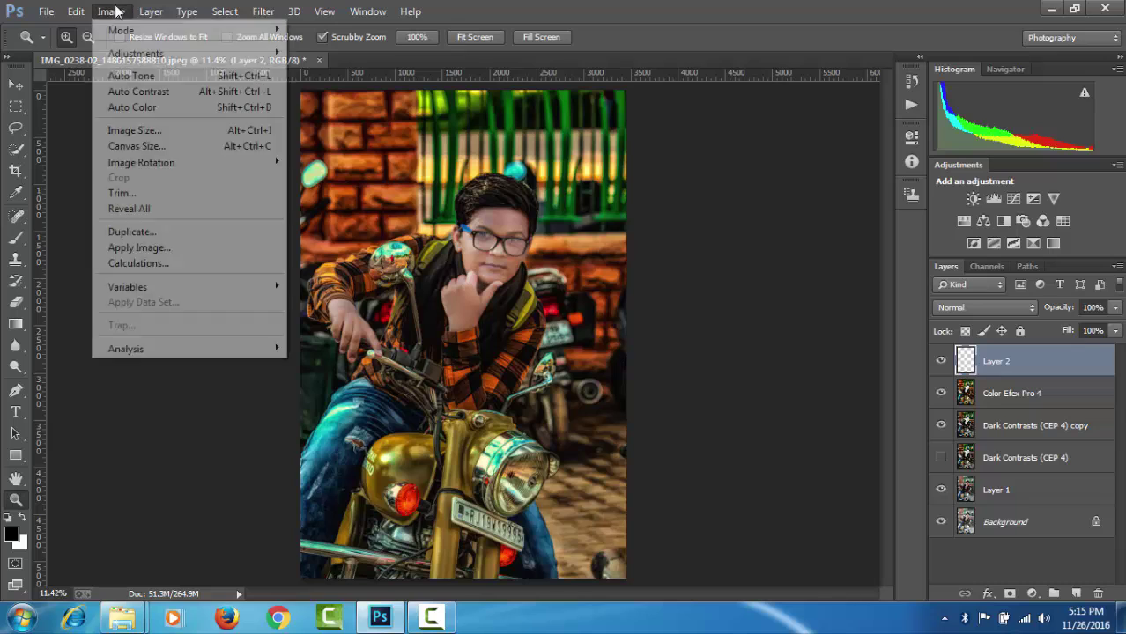
click(166, 252)
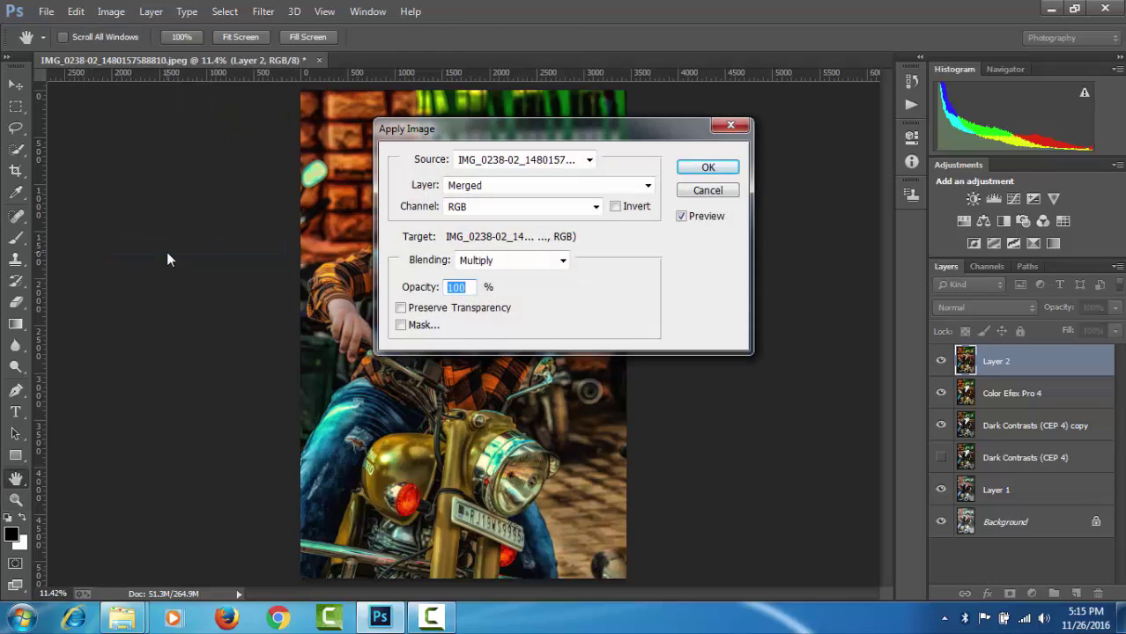
key(Return)
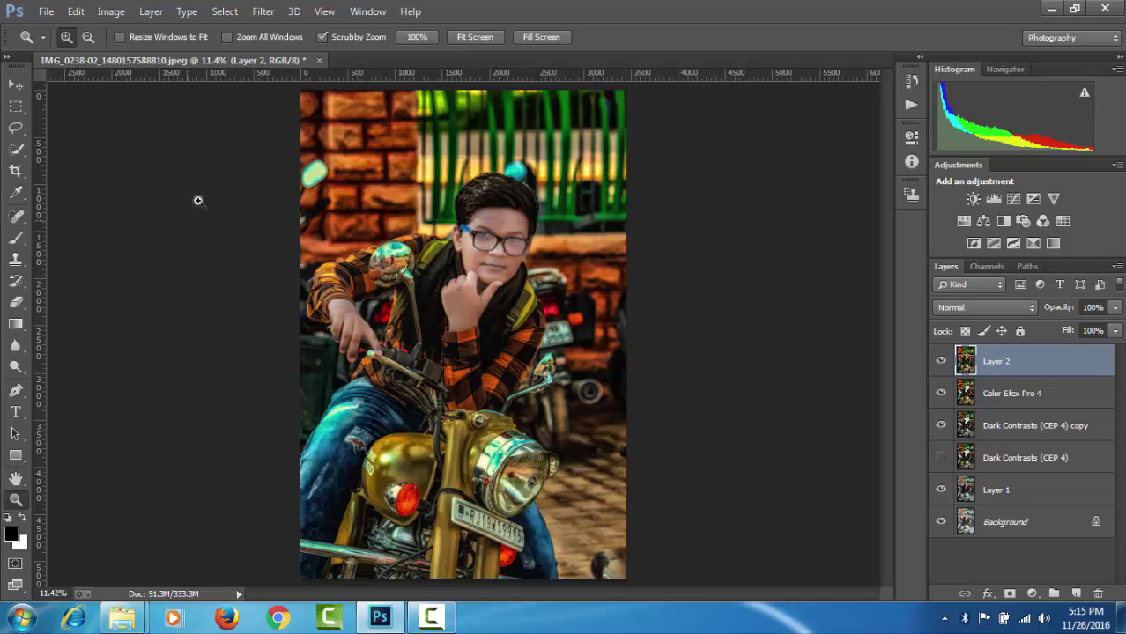
Add a Brightness/Contrast adjustment layer above Layer 2 with brightness 29.
click(262, 12)
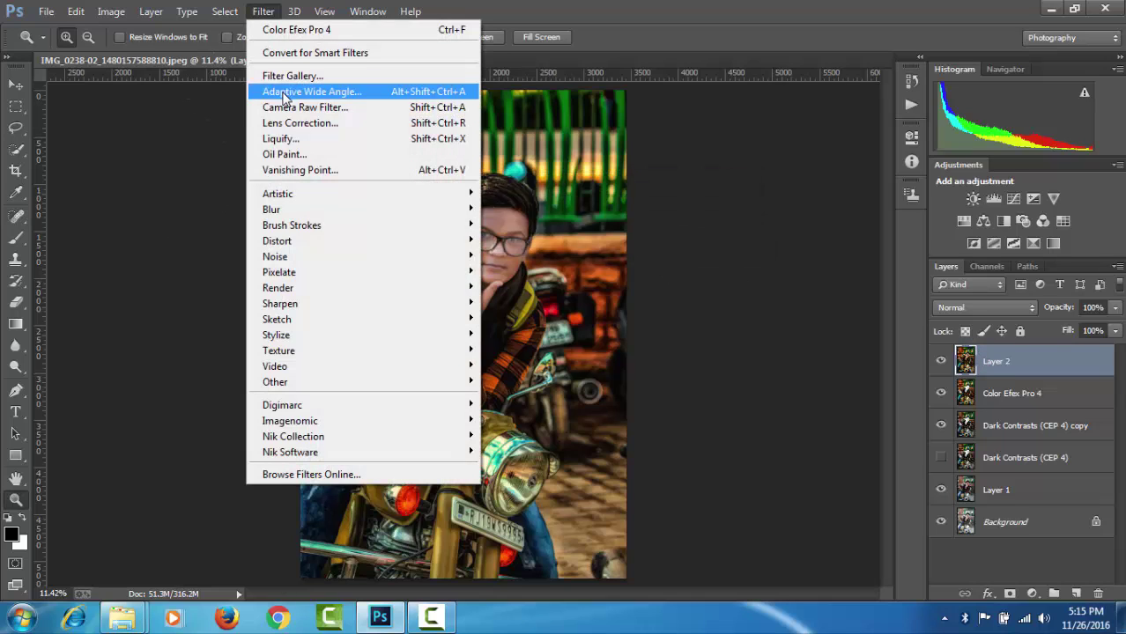
click(217, 411)
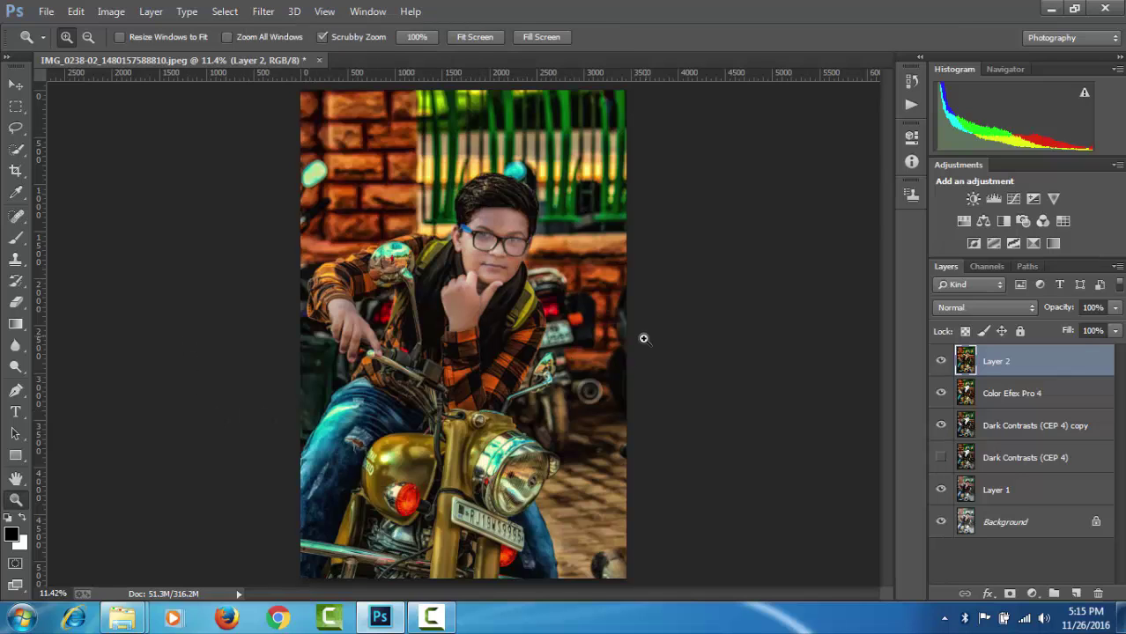
key(ctrl+minus)
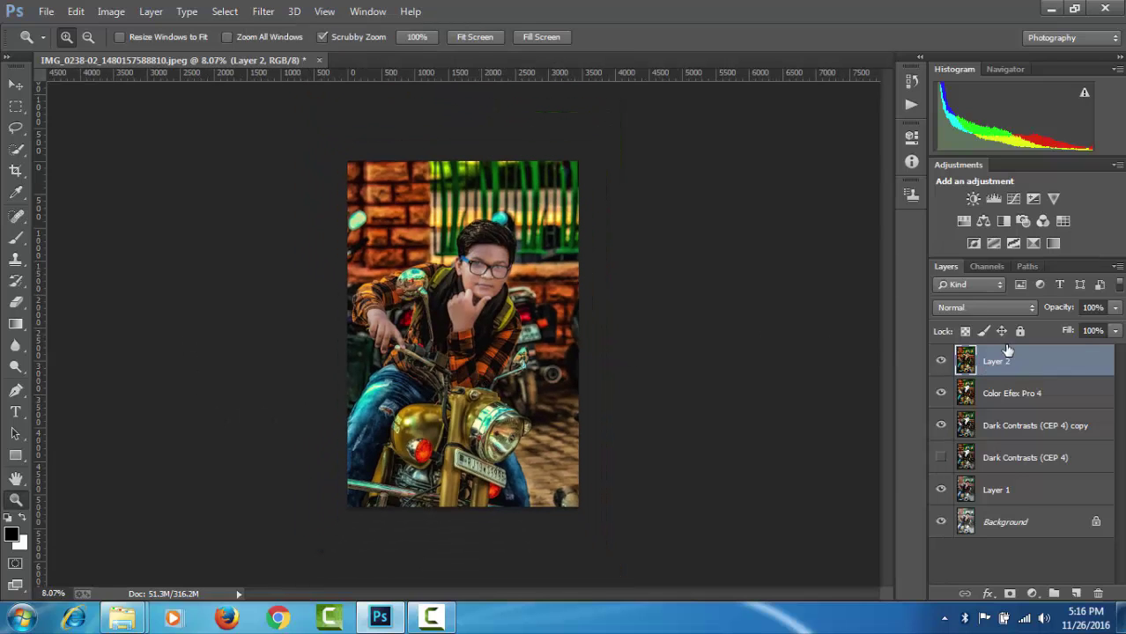
click(973, 199)
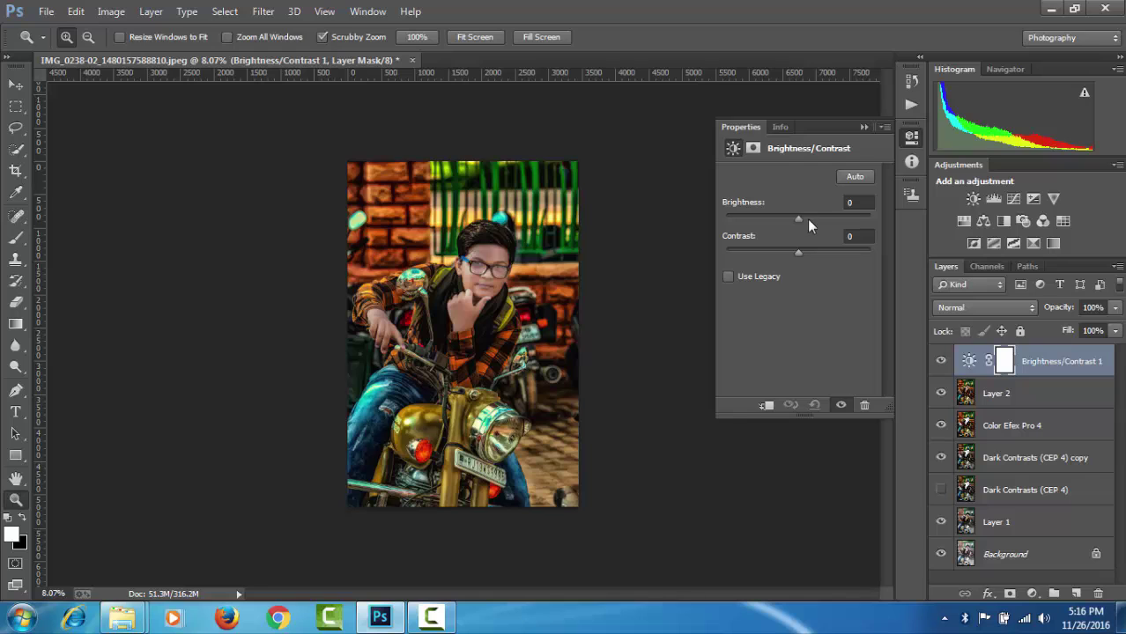
click(808, 218)
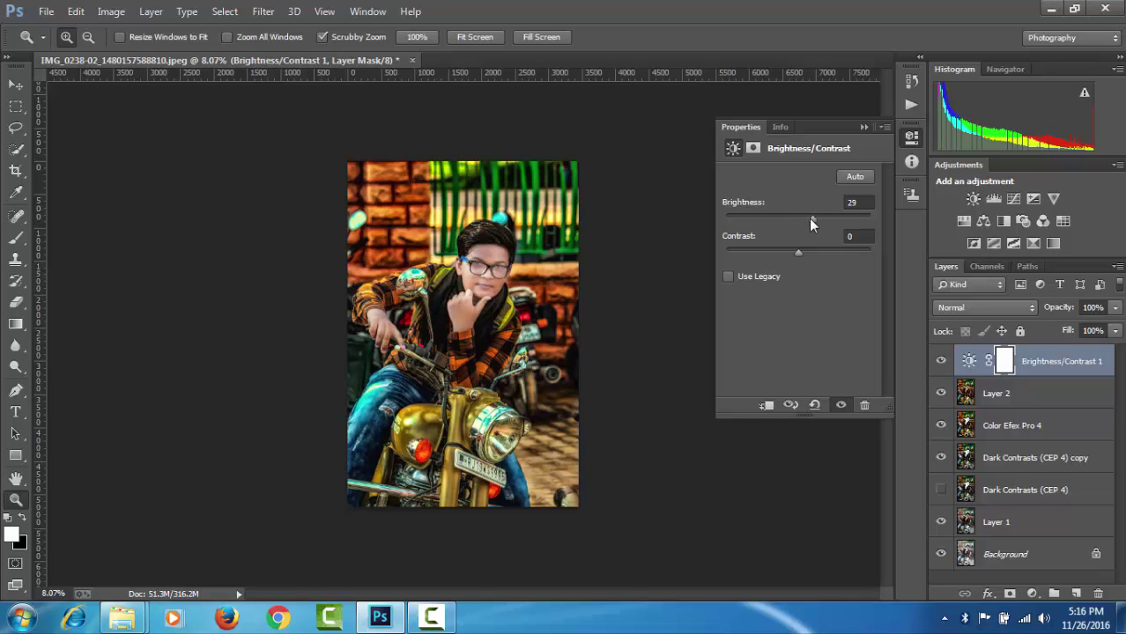
Tweak Brightness/Contrast to brightness 7, contrast 38, then delete that adjustment layer.
mouse_move(809, 219)
mouse_down()
mouse_move(811, 250)
mouse_move(825, 257)
mouse_up()
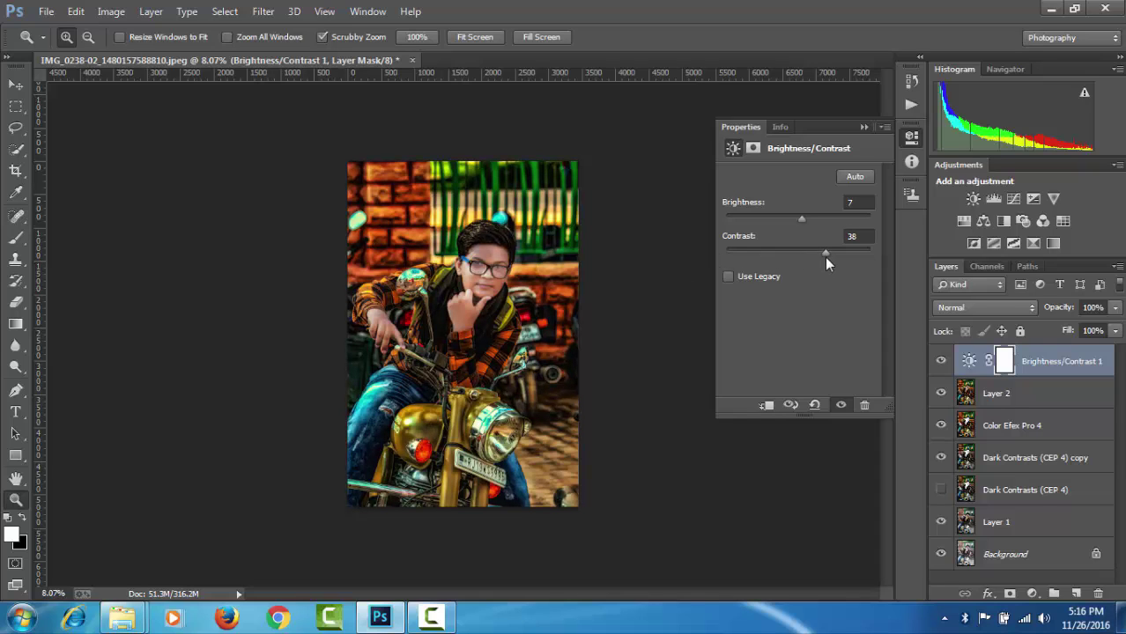
click(1050, 368)
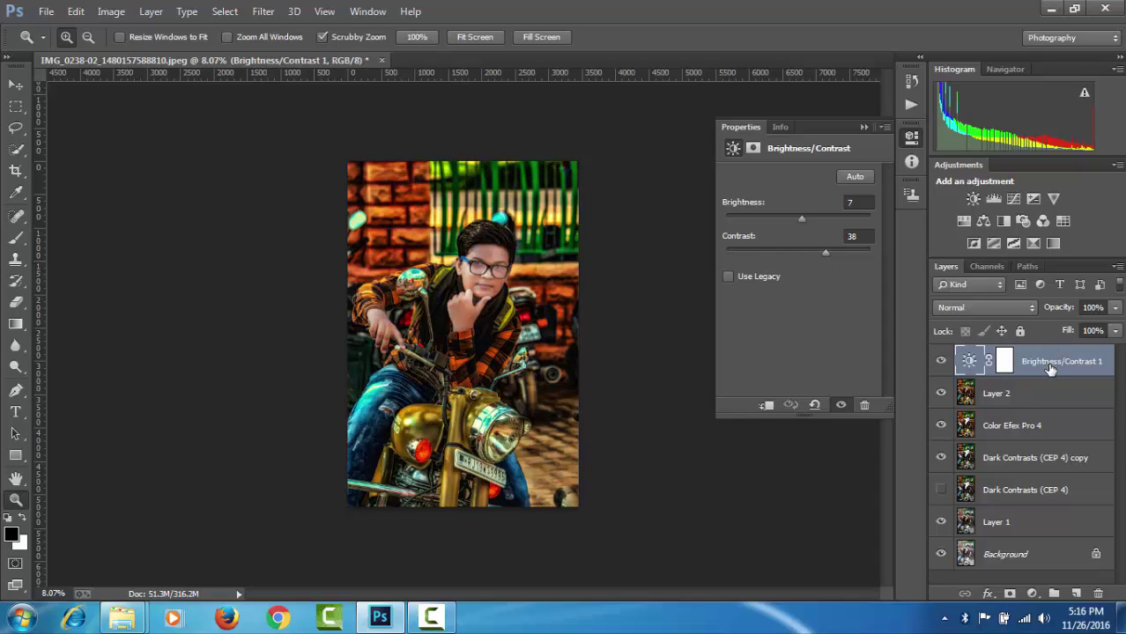
key(Delete)
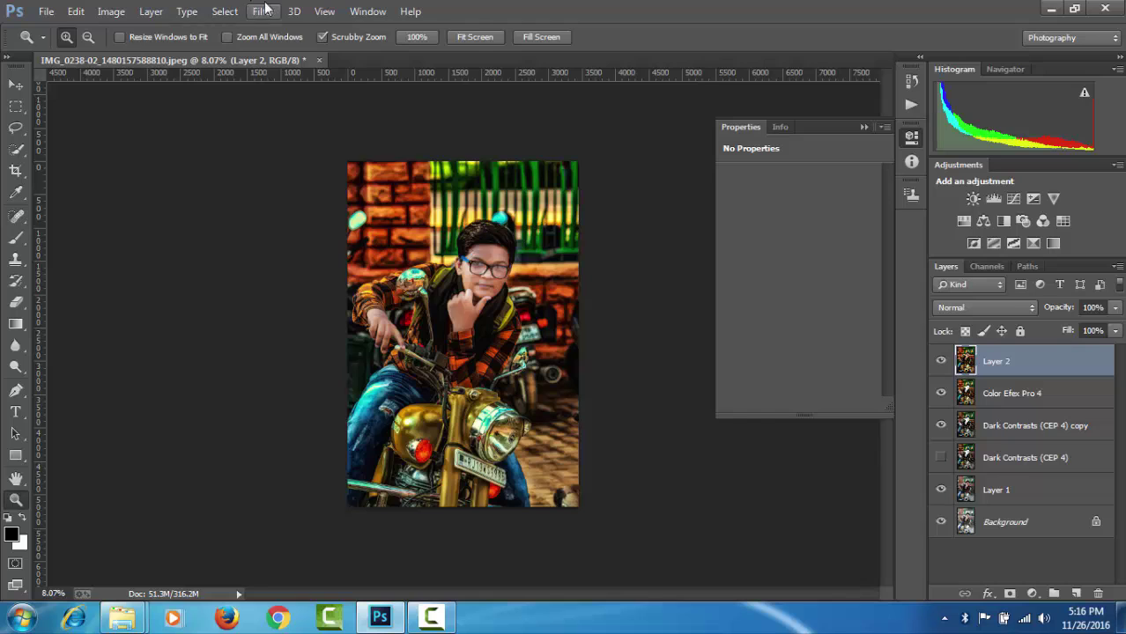
Raise Camera Raw HSL saturation: Aquas and Blues +100, Reds +56, Greens +72, Oranges +67.
click(263, 12)
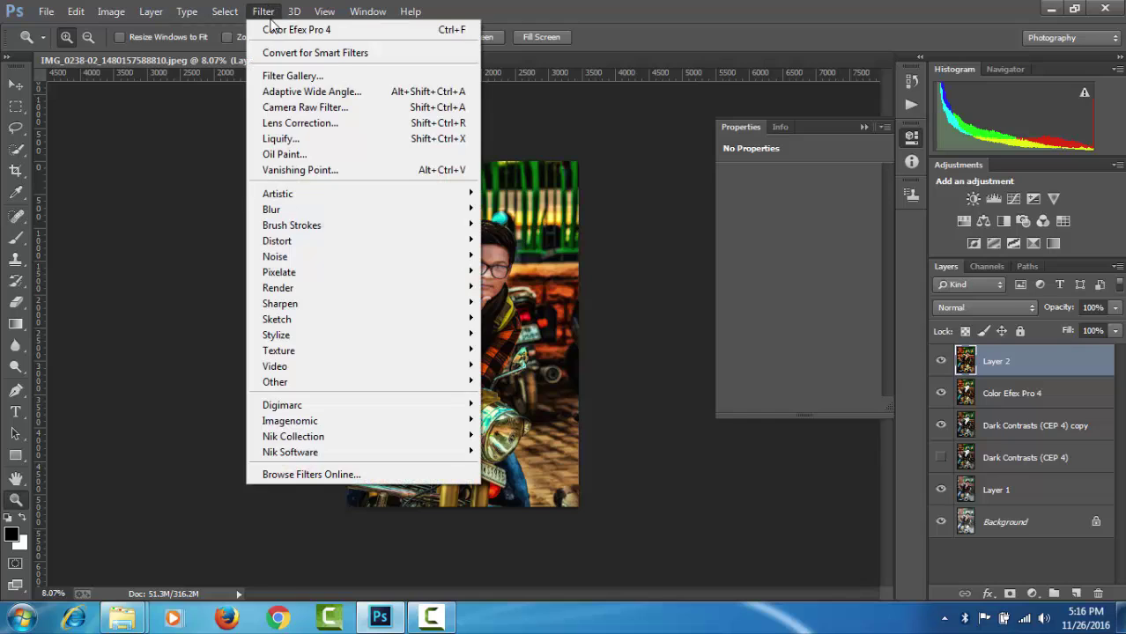
click(326, 107)
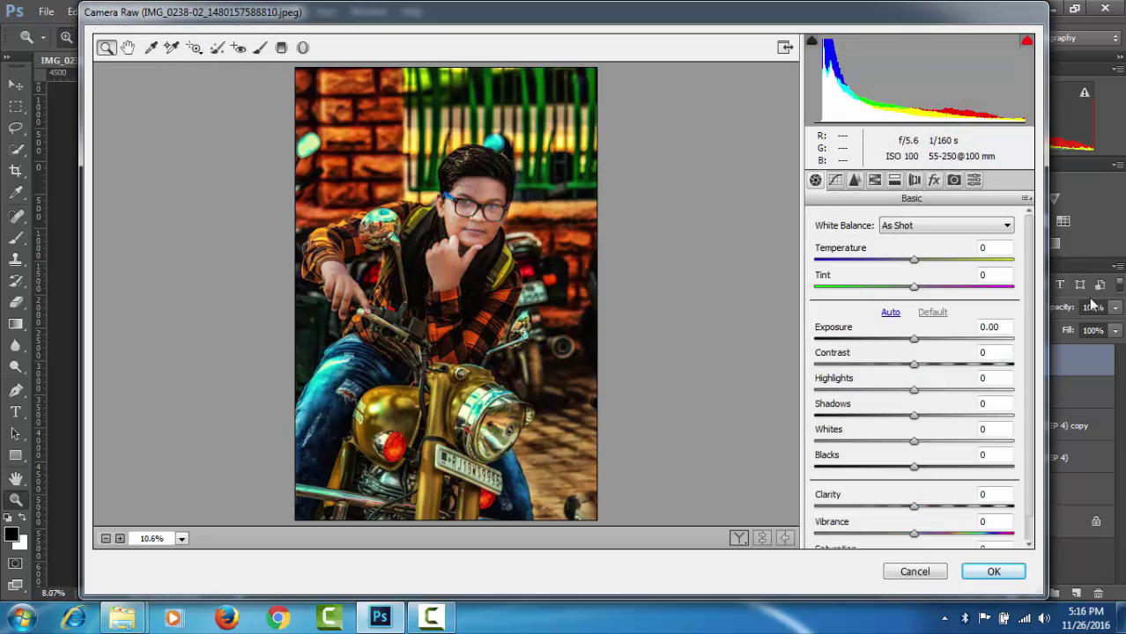
click(884, 180)
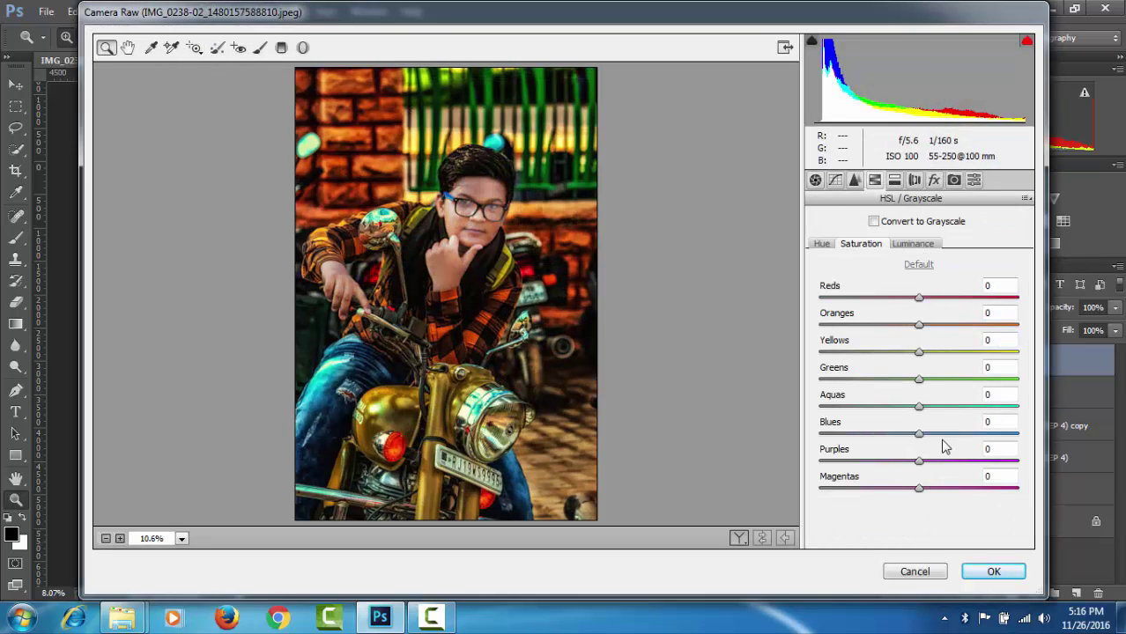
mouse_move(947, 407)
mouse_down()
mouse_move(1019, 407)
mouse_move(1019, 433)
mouse_up()
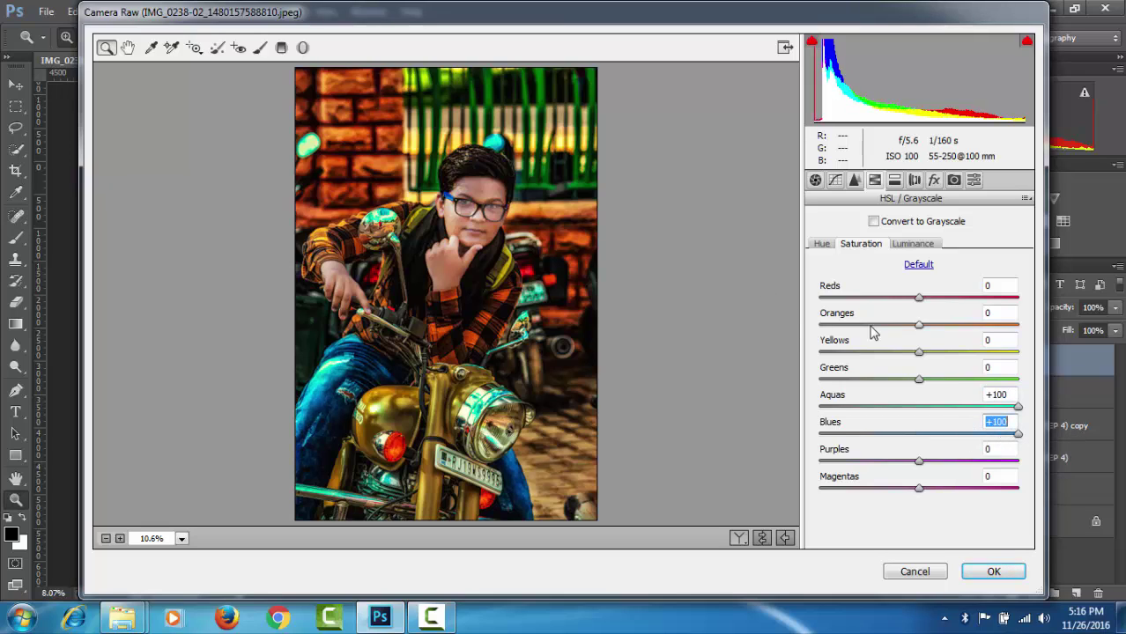
drag(919, 298, 974, 298)
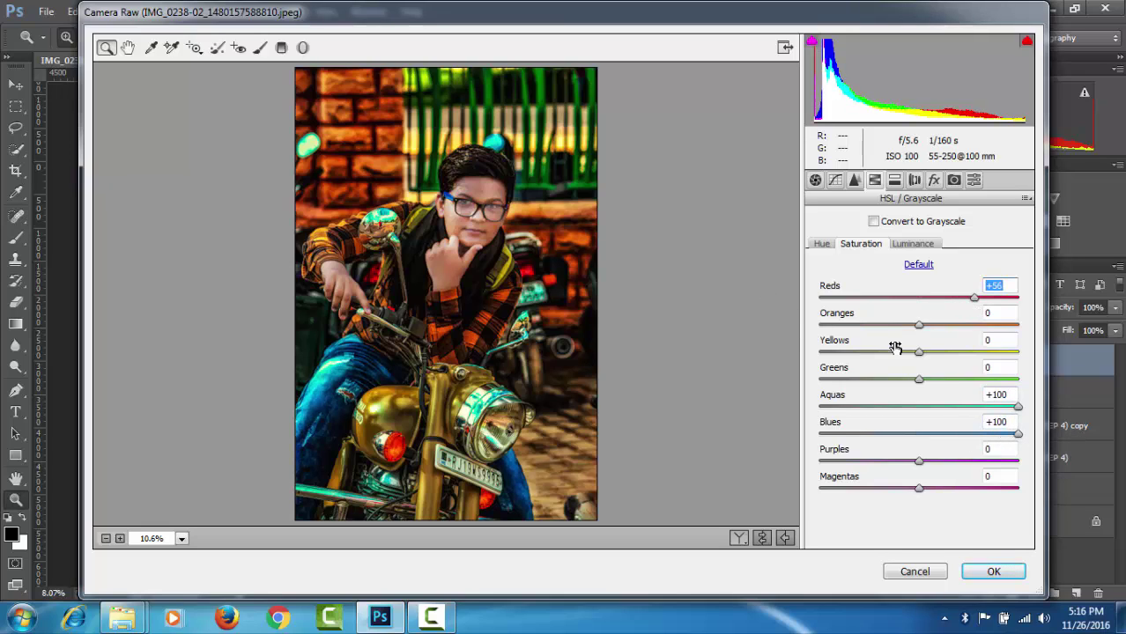
drag(919, 379, 995, 379)
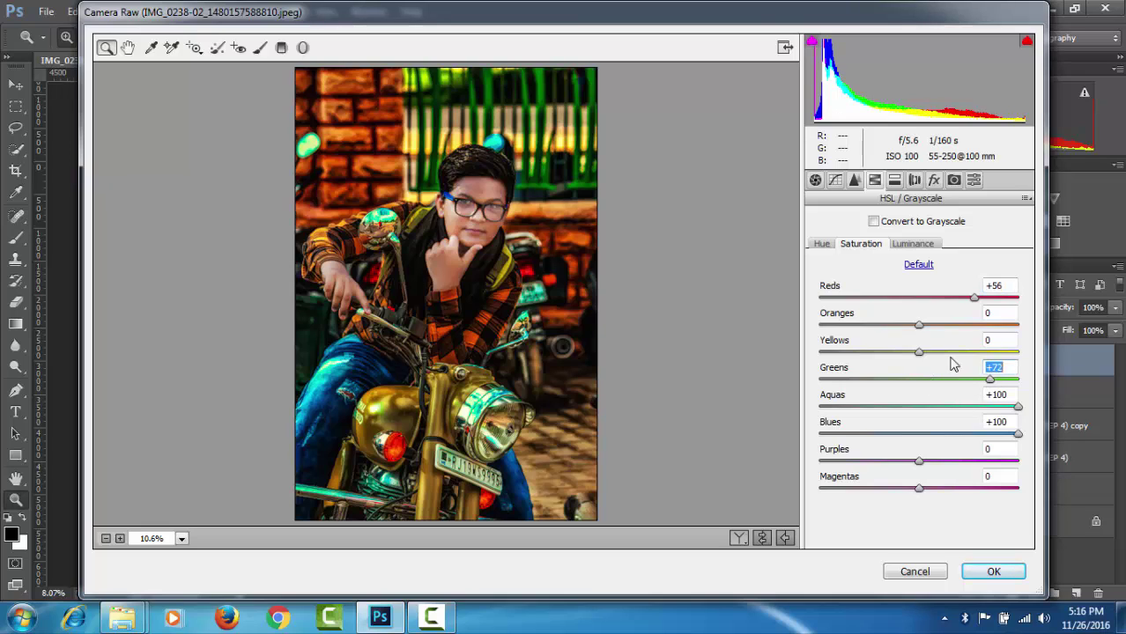
drag(919, 326, 985, 326)
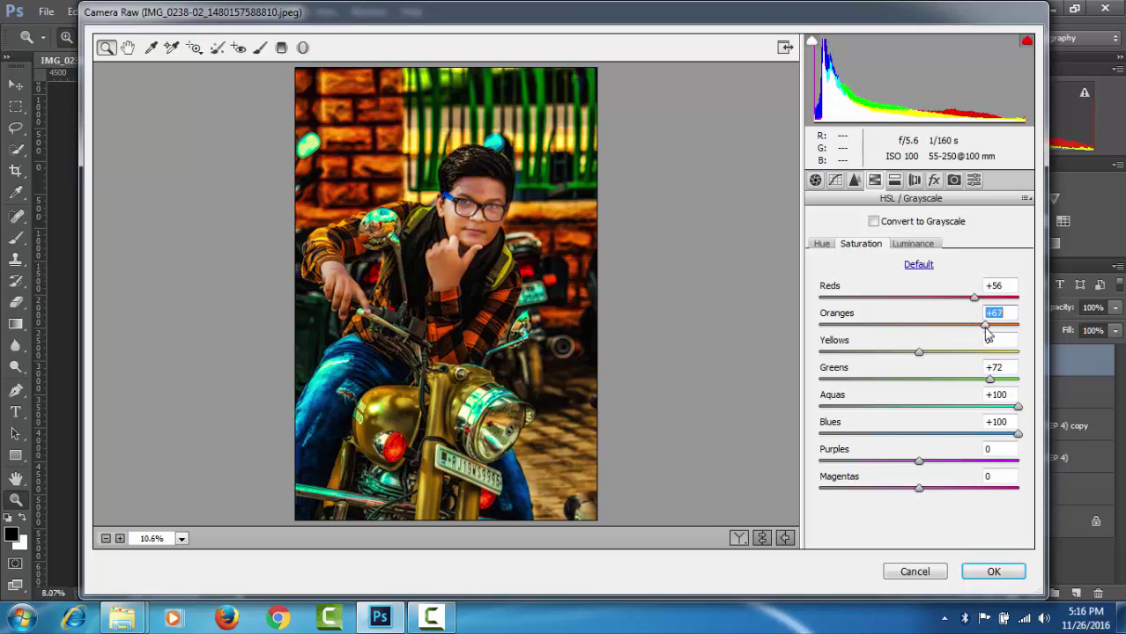
click(1012, 570)
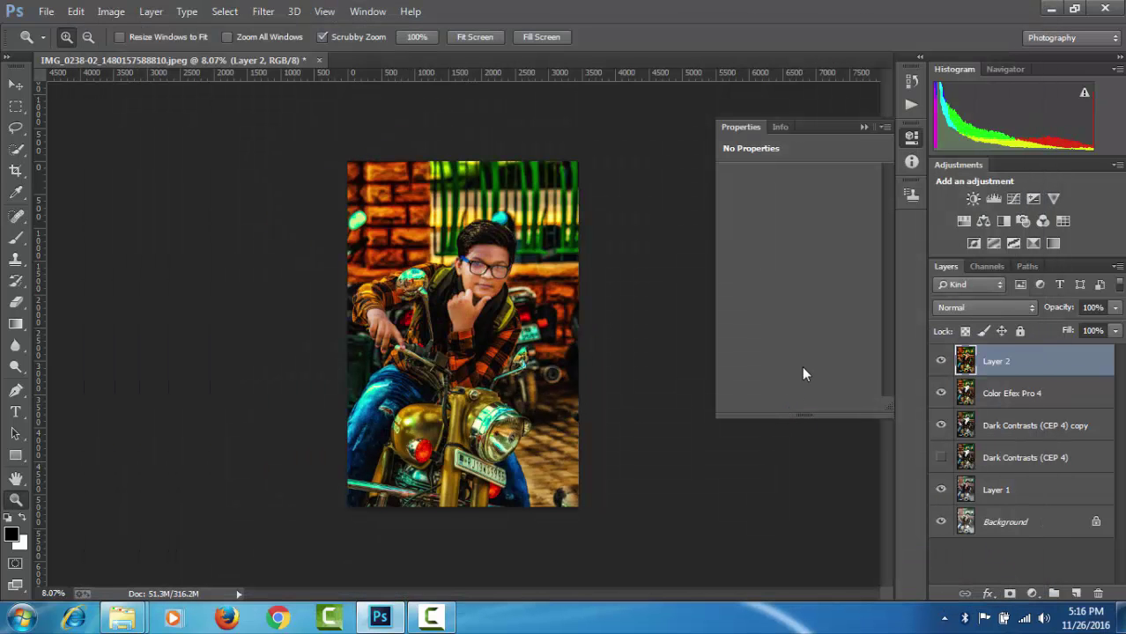
Zoom in on the photo and set the Quick Selection brush to 63 px.
click(863, 127)
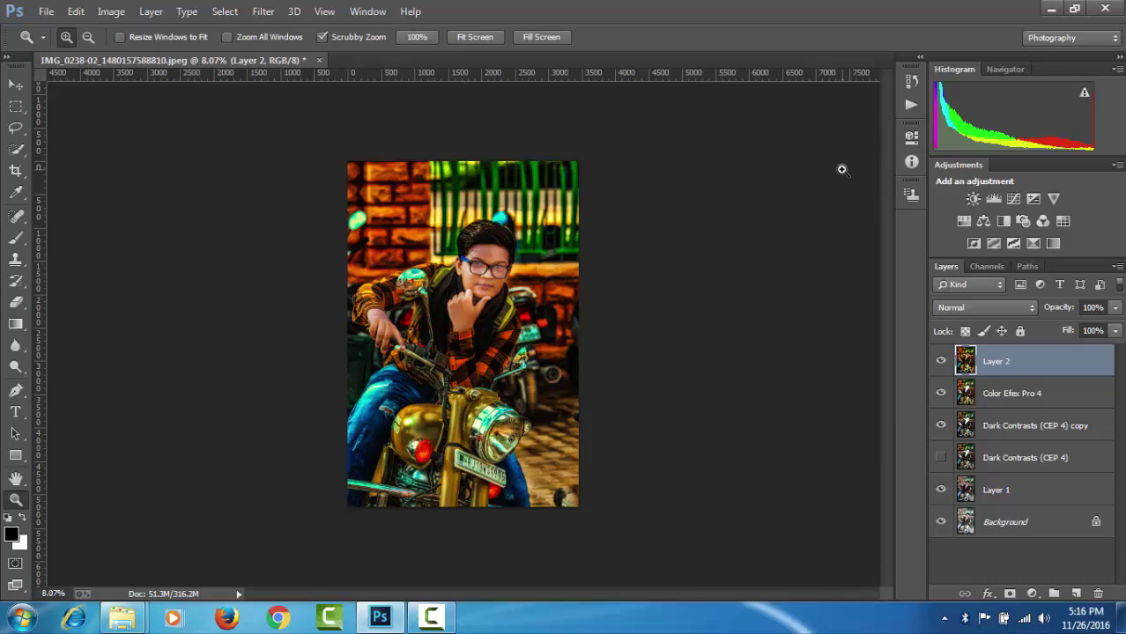
click(433, 296)
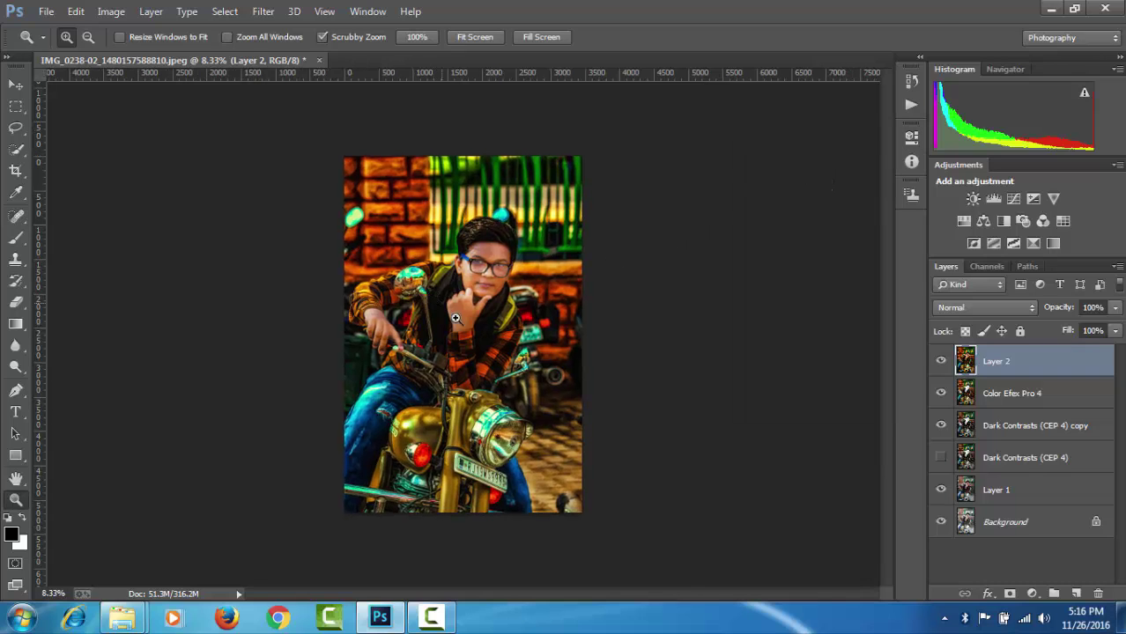
click(482, 376)
key(w)
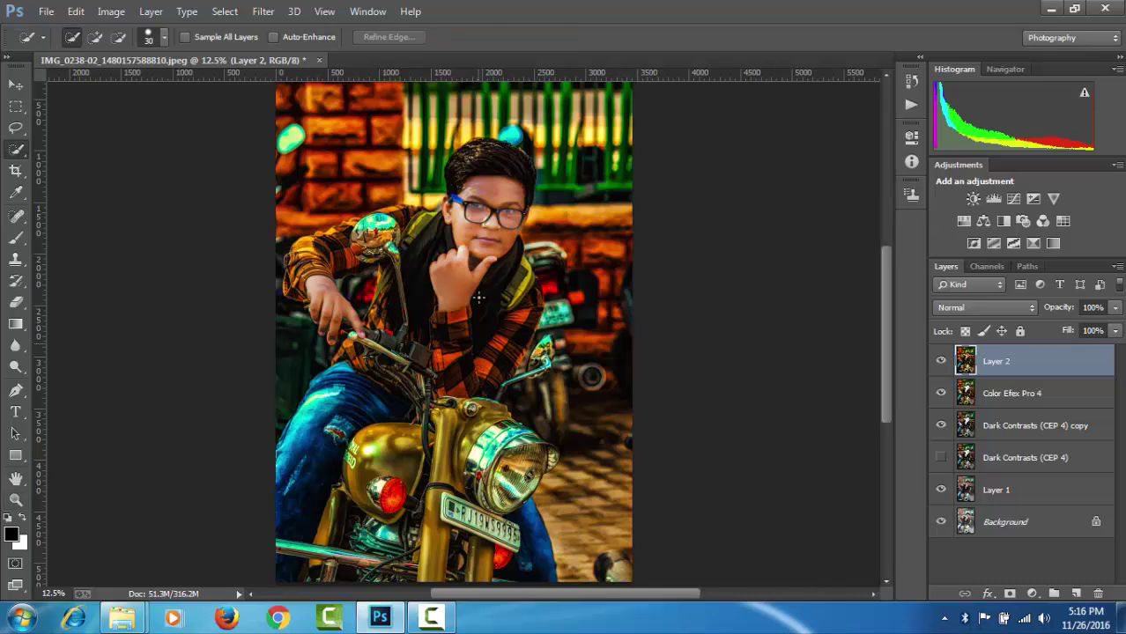
click(163, 37)
drag(113, 85, 123, 85)
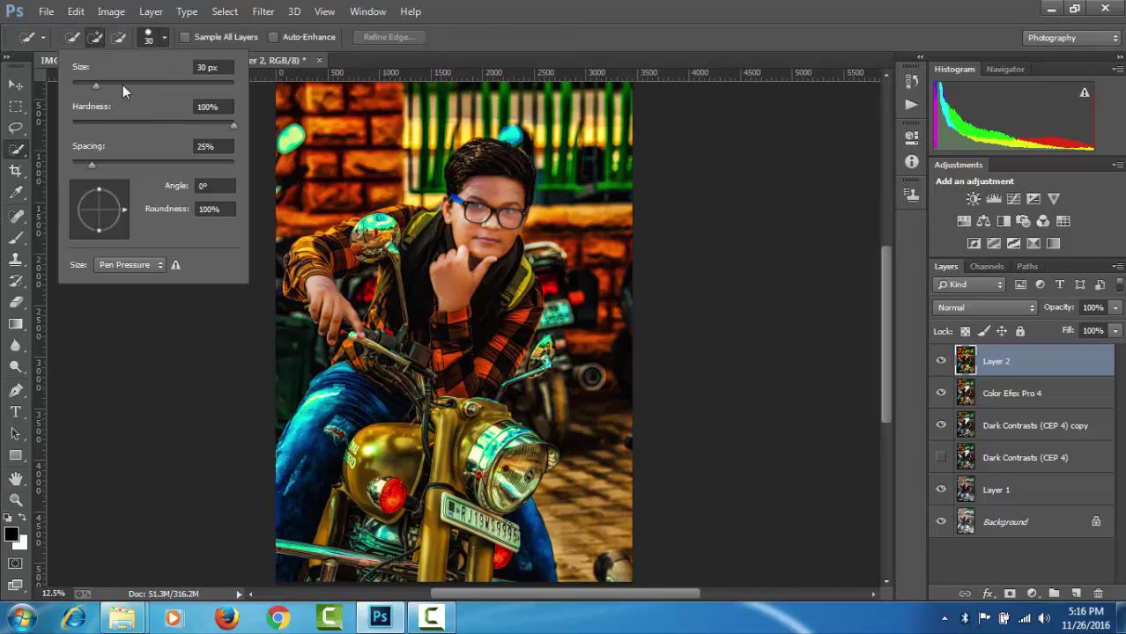
click(488, 156)
Paint a selection over the boy's hair, chest, hand, tank and headlight.
drag(510, 181, 474, 165)
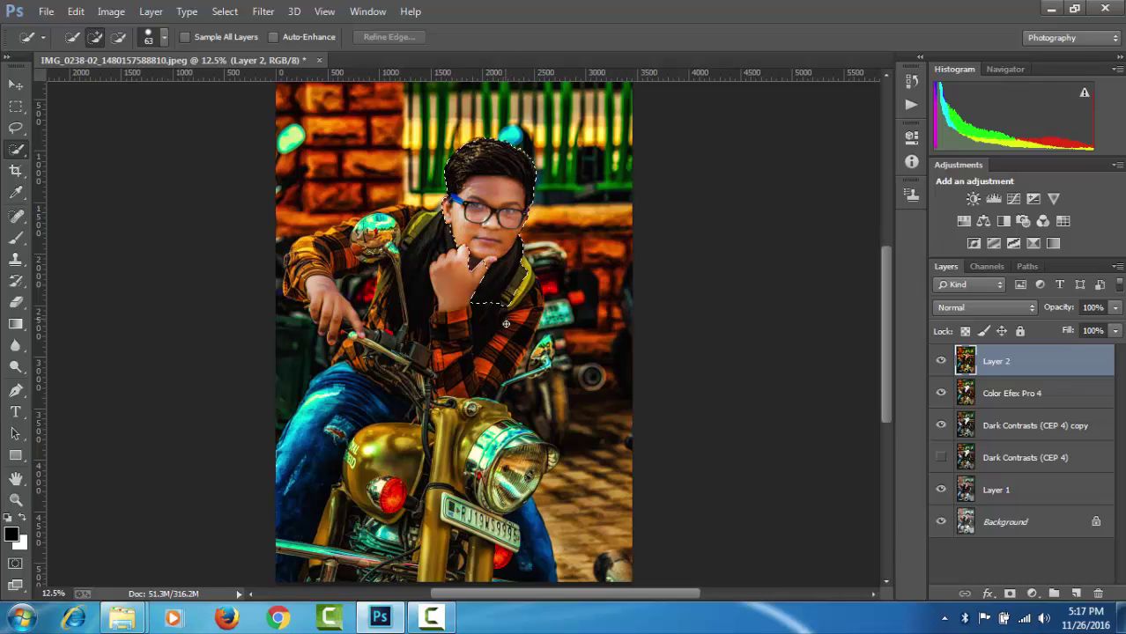
drag(505, 324, 518, 302)
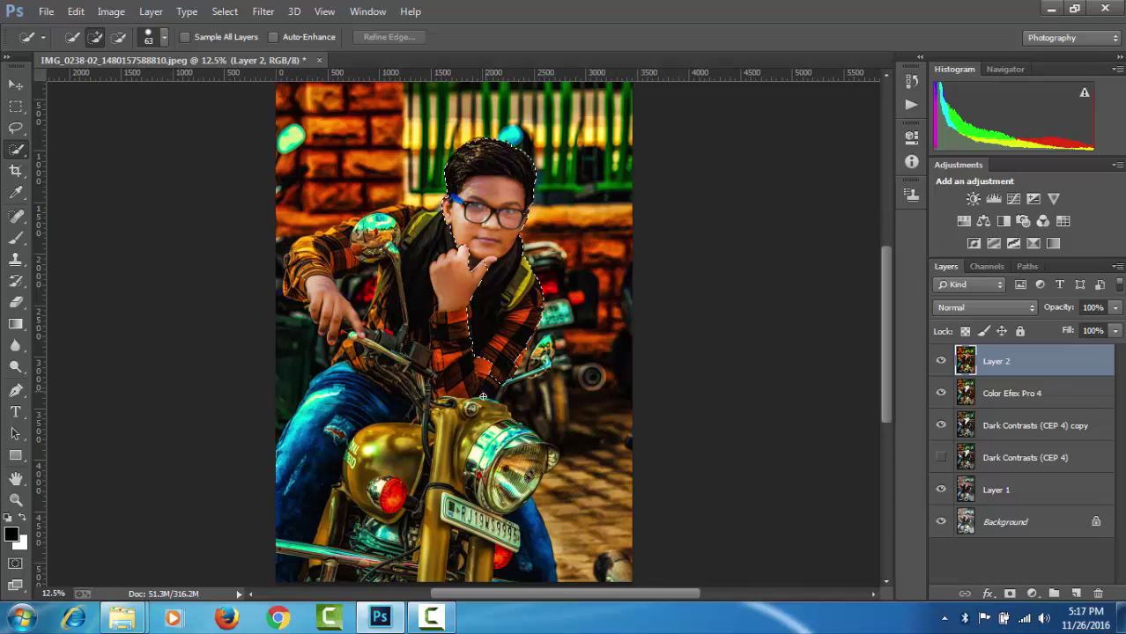
drag(527, 474, 540, 451)
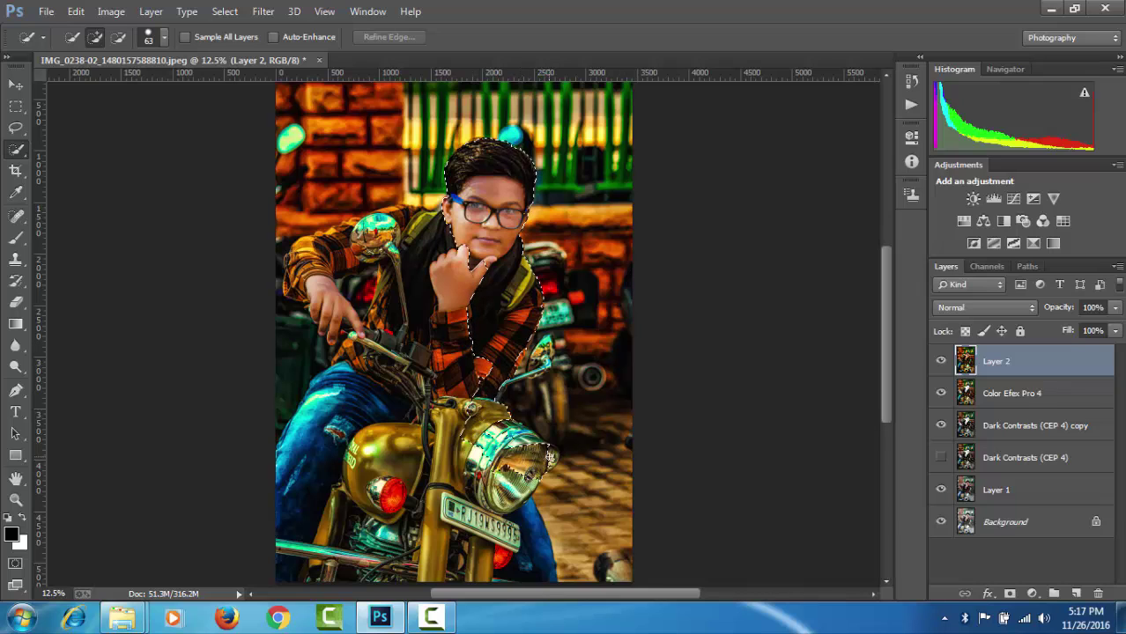
mouse_move(468, 440)
mouse_down()
mouse_move(529, 537)
mouse_move(507, 467)
mouse_up()
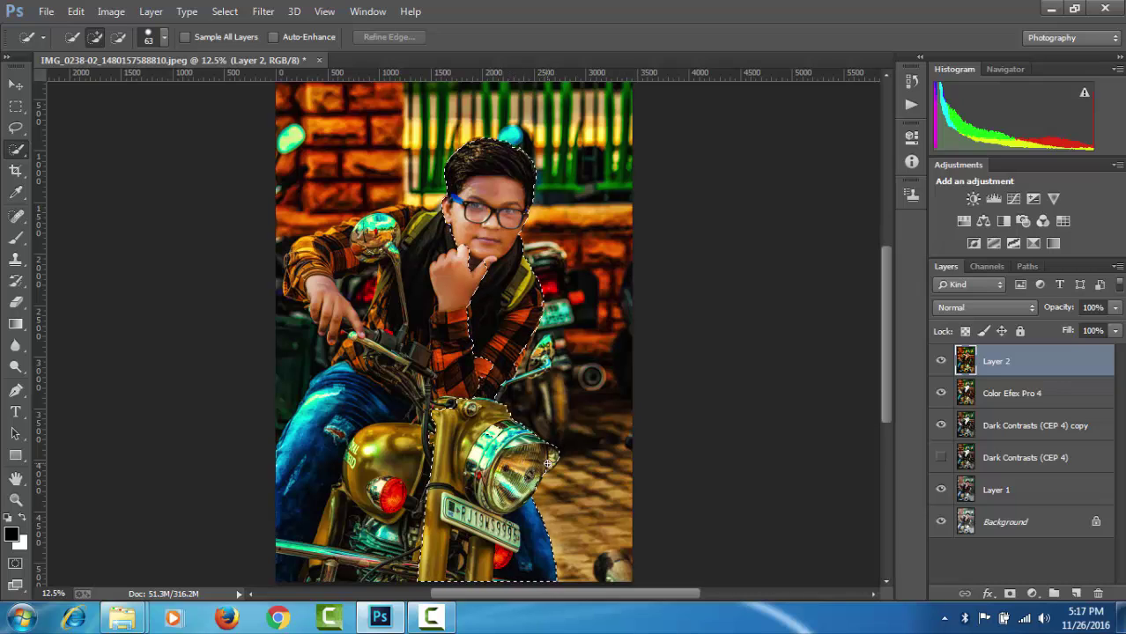
mouse_move(401, 445)
mouse_down()
mouse_move(368, 501)
mouse_move(365, 541)
mouse_move(262, 556)
mouse_move(295, 532)
mouse_move(350, 377)
mouse_move(405, 271)
mouse_move(313, 268)
mouse_move(341, 363)
mouse_move(341, 353)
mouse_up()
drag(447, 318, 465, 296)
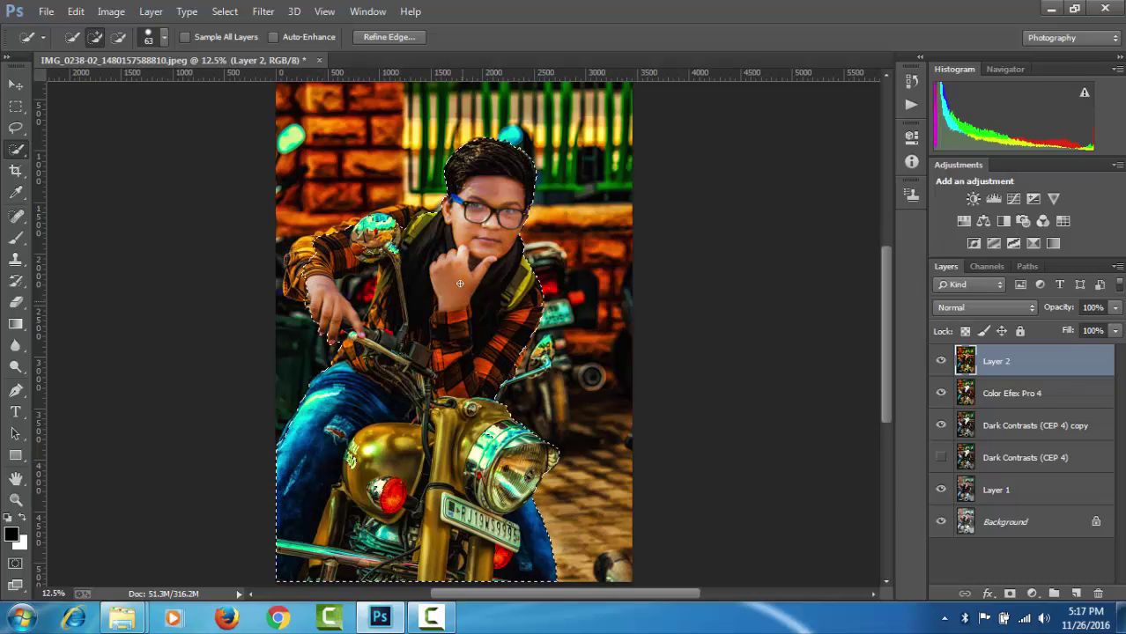
drag(408, 238, 392, 248)
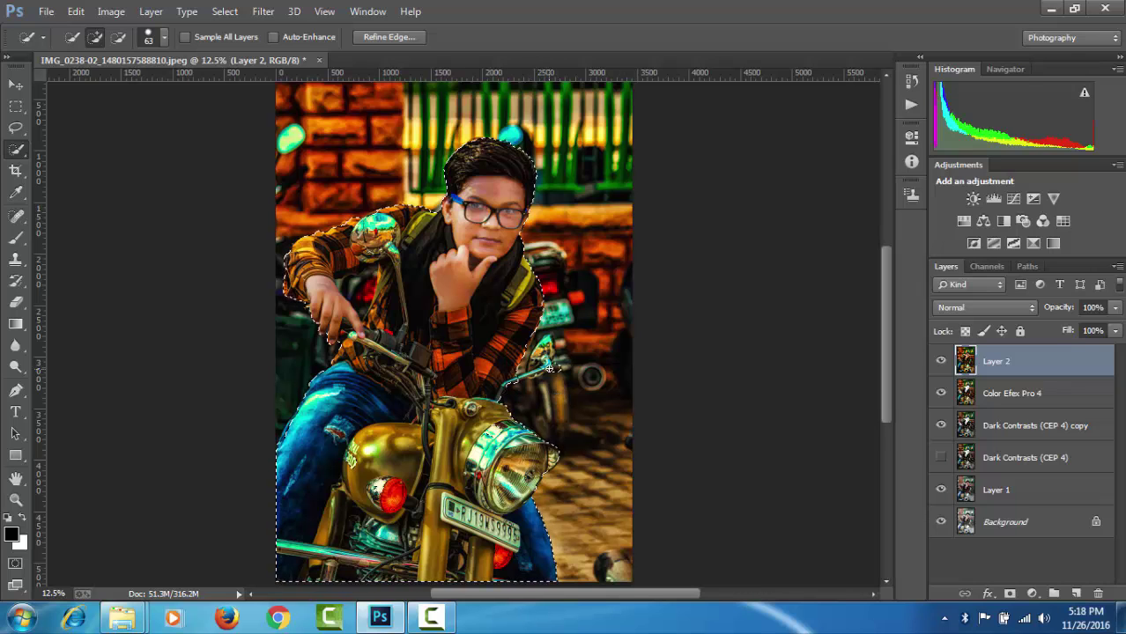
drag(557, 400, 547, 370)
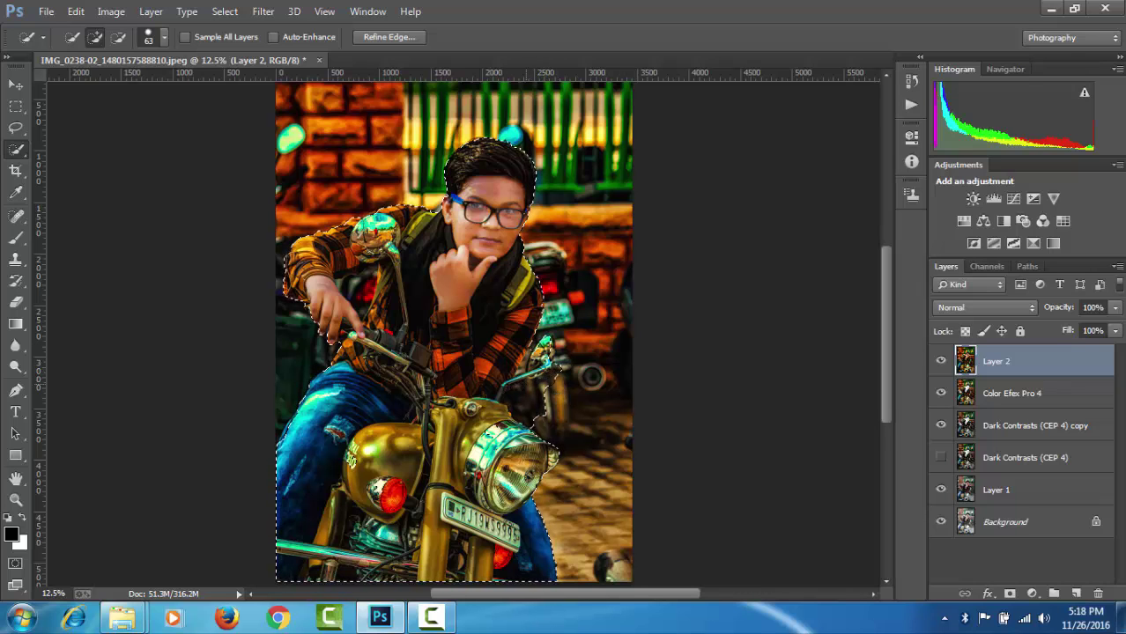
Zoom on the mirror and refine the selection, subtracting background from the mirror stem.
key(z)
click(572, 426)
click(573, 426)
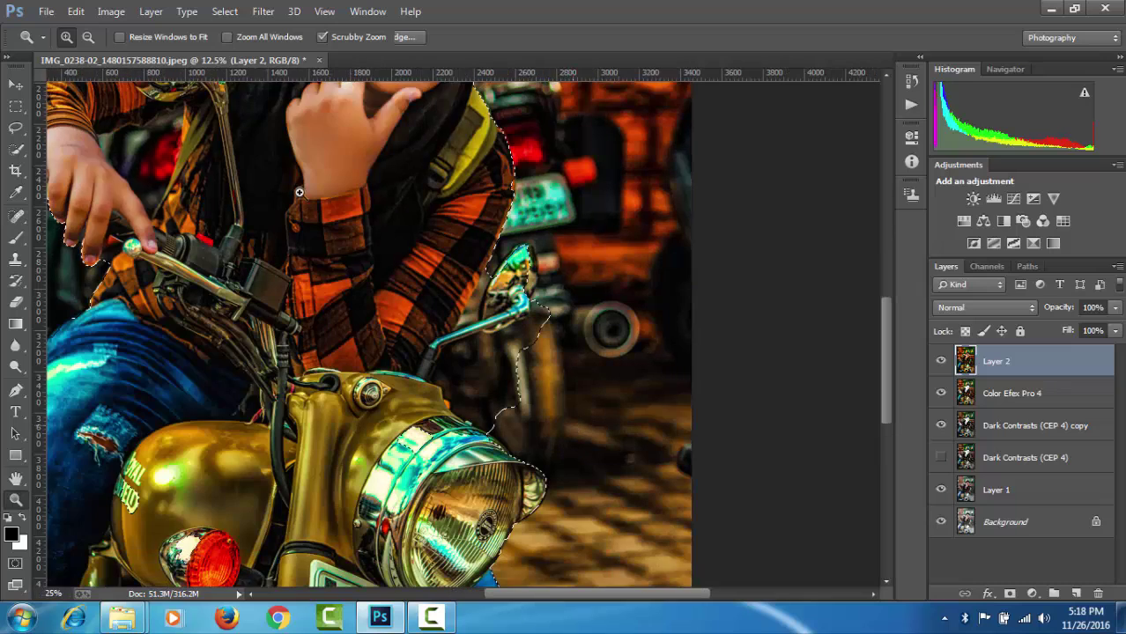
key(ctrl+plus)
key(w)
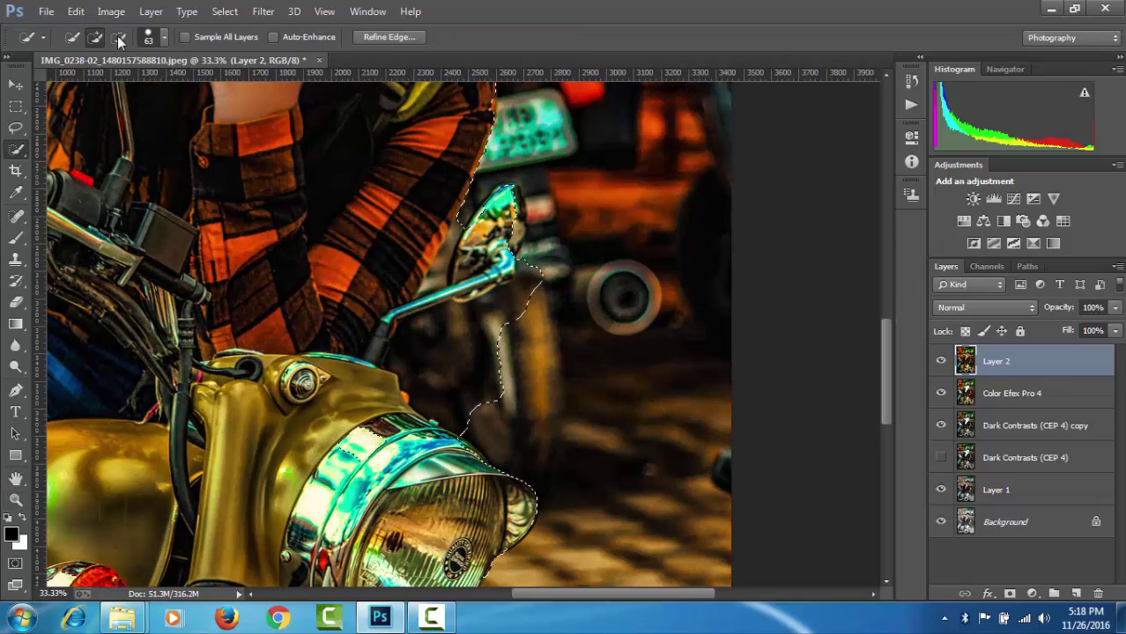
mouse_move(420, 368)
mouse_down()
mouse_move(460, 334)
mouse_move(432, 332)
mouse_move(521, 313)
mouse_move(541, 282)
mouse_move(448, 321)
mouse_move(464, 381)
mouse_move(495, 415)
mouse_up()
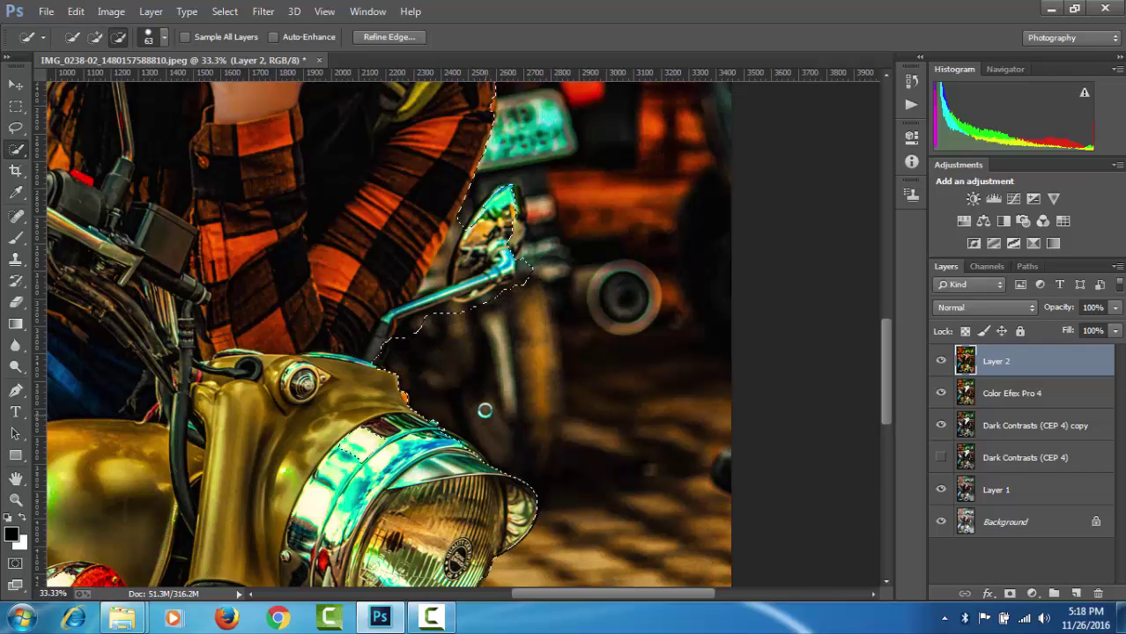
click(95, 36)
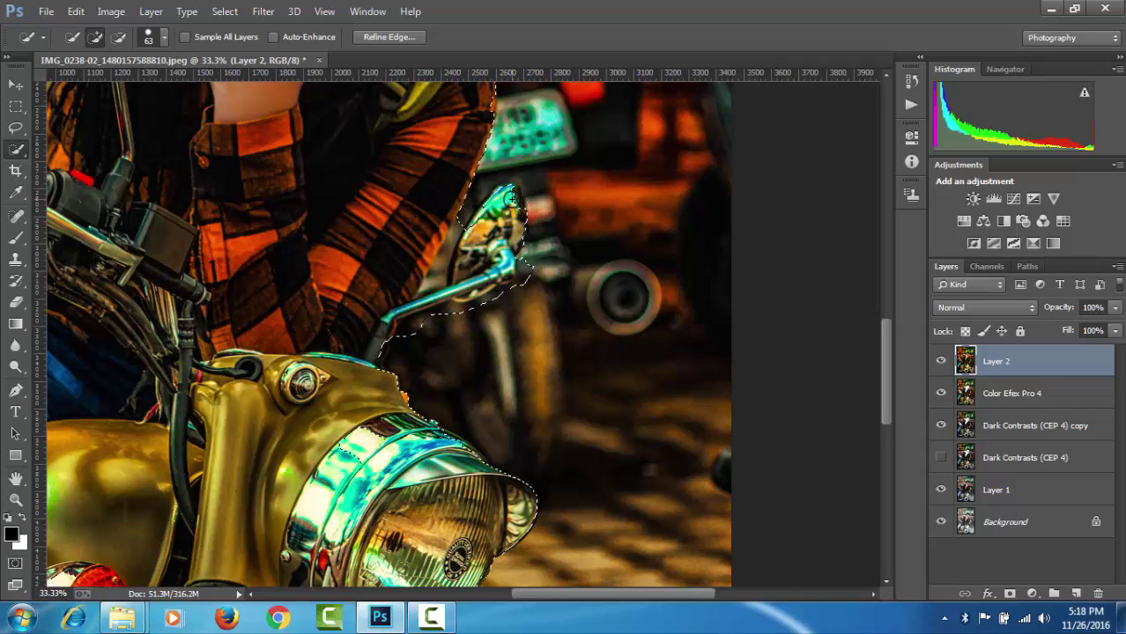
click(119, 36)
drag(534, 298, 522, 269)
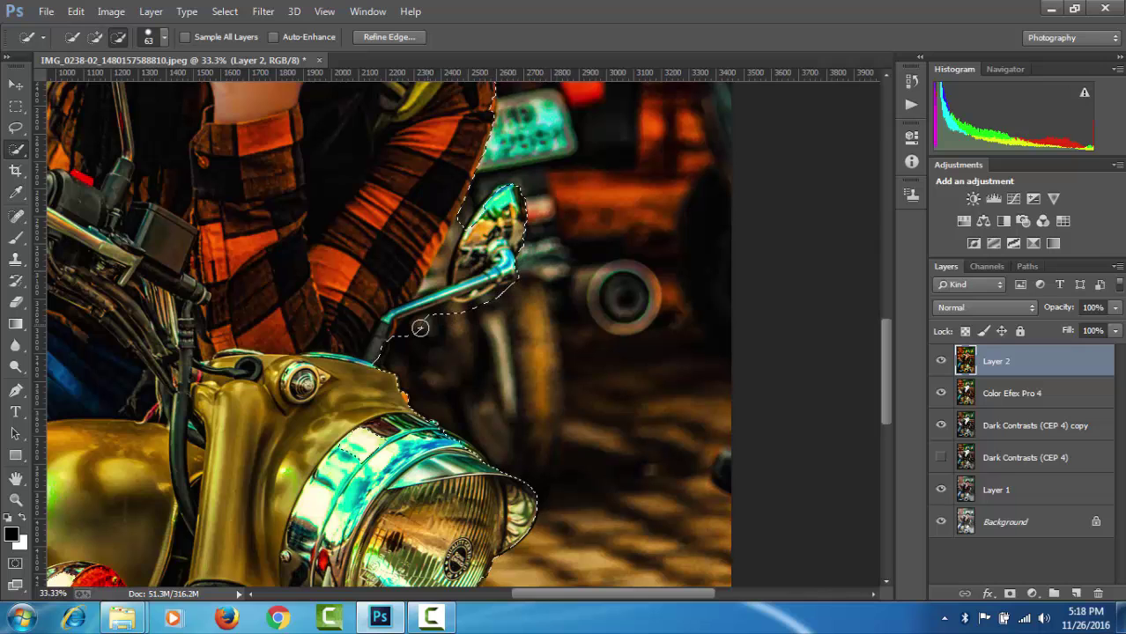
Fit the image on screen and copy the selected rider to Layer 3.
key(s)
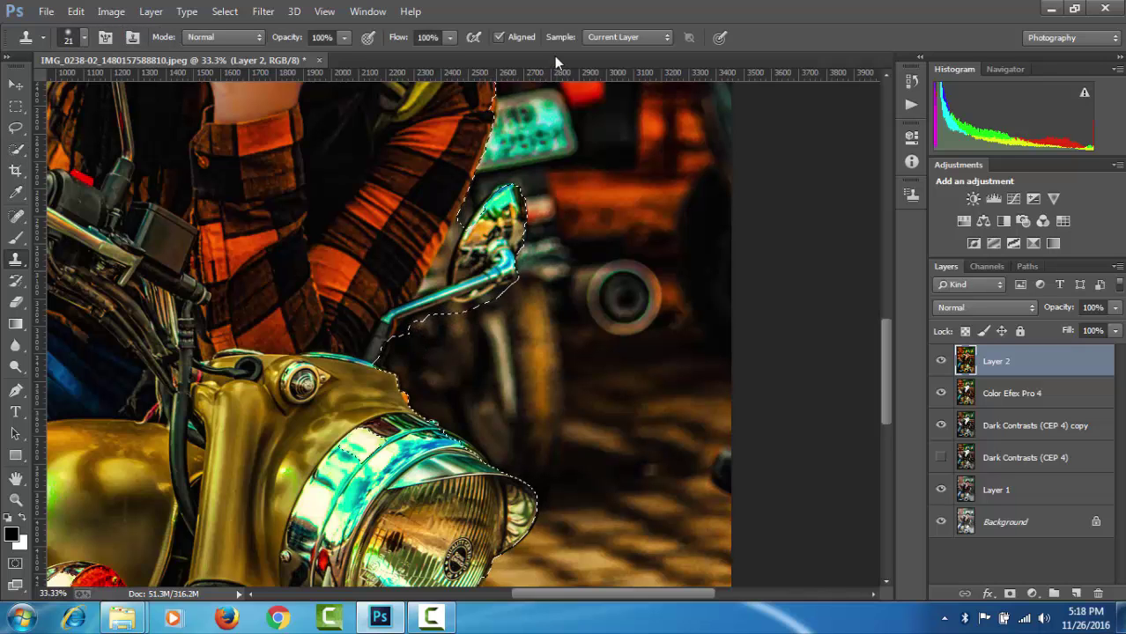
key(z)
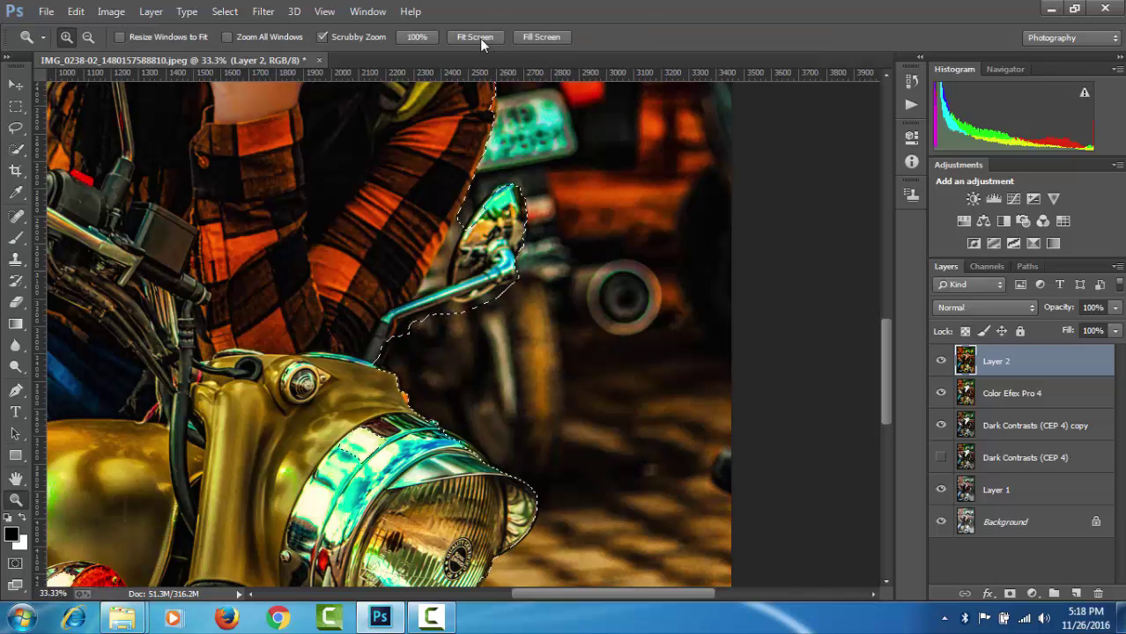
click(476, 37)
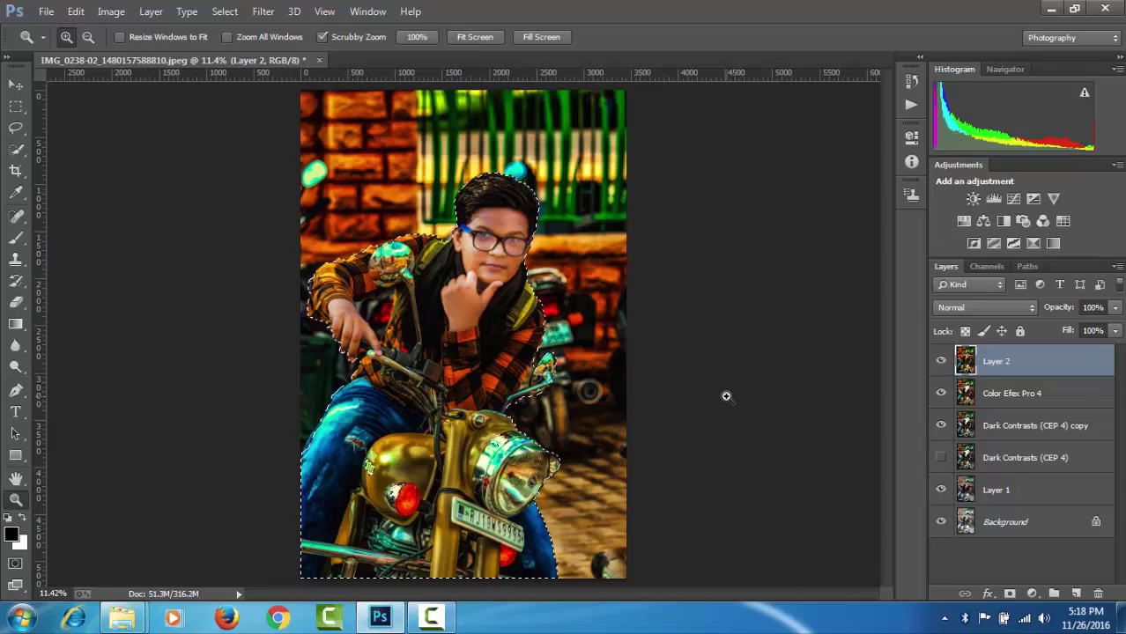
key(ctrl+j)
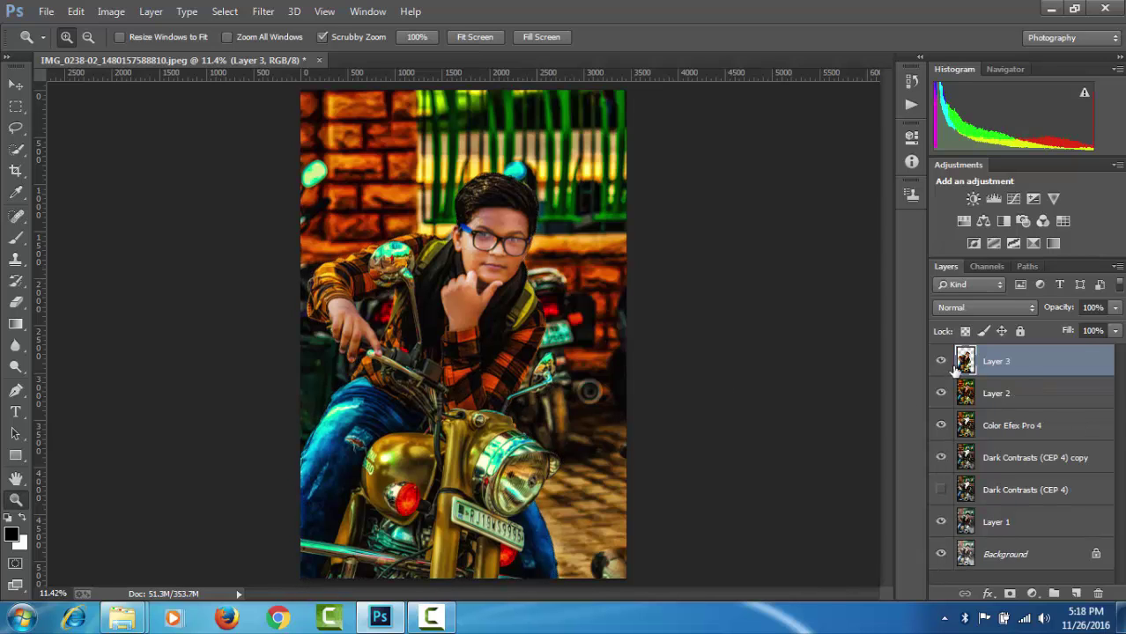
Apply a Gaussian Blur of radius 9.0 pixels to Layer 2.
click(993, 396)
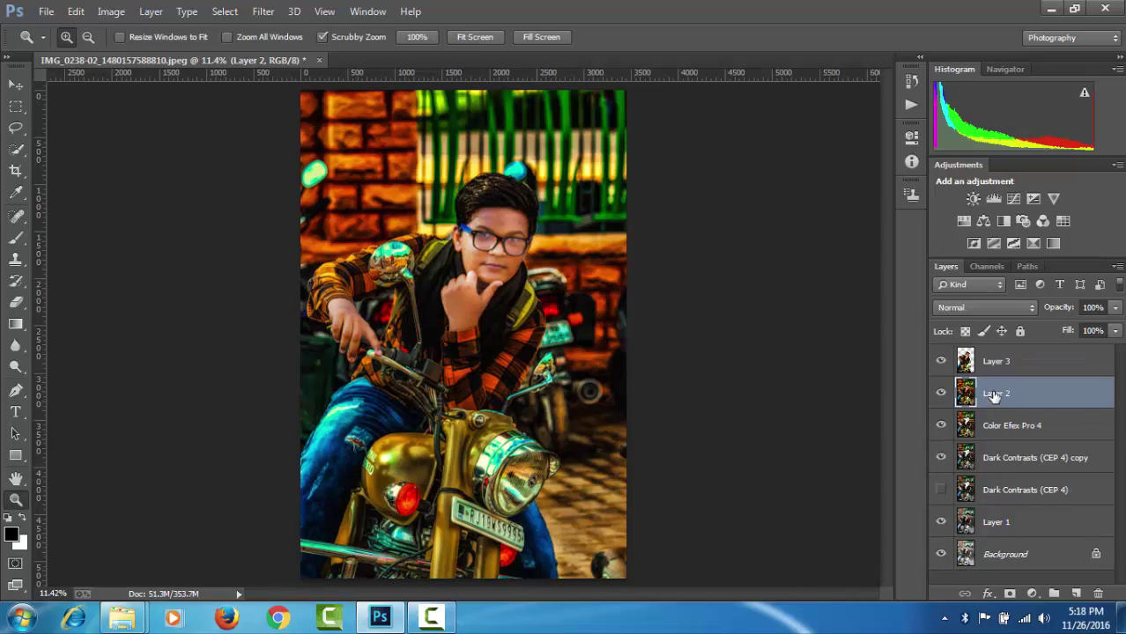
click(264, 11)
mouse_move(272, 209)
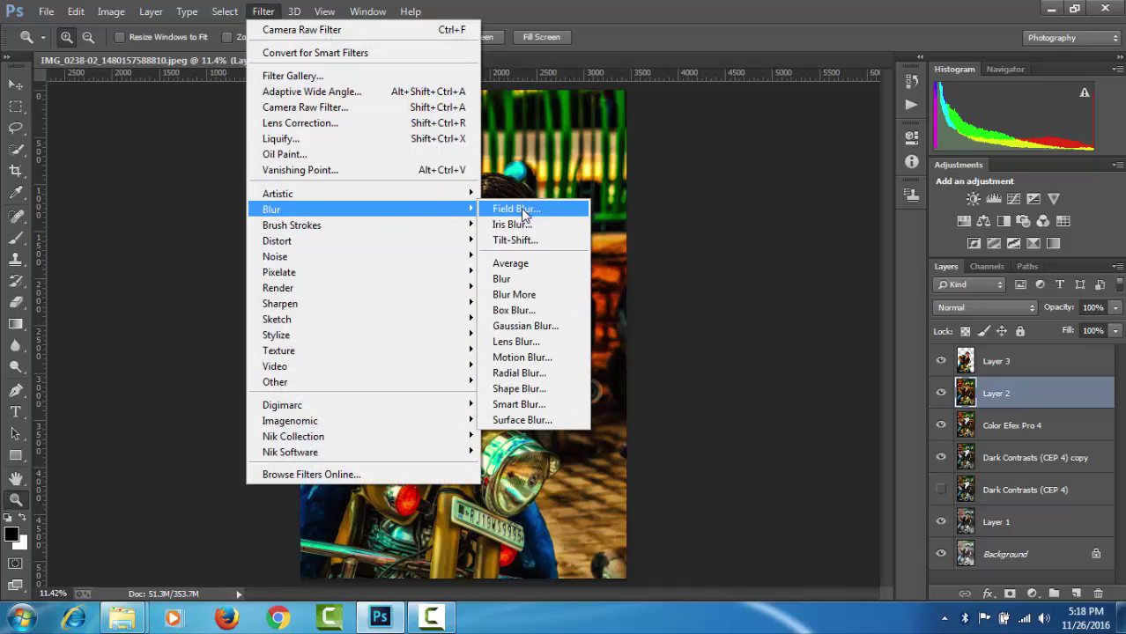
click(551, 326)
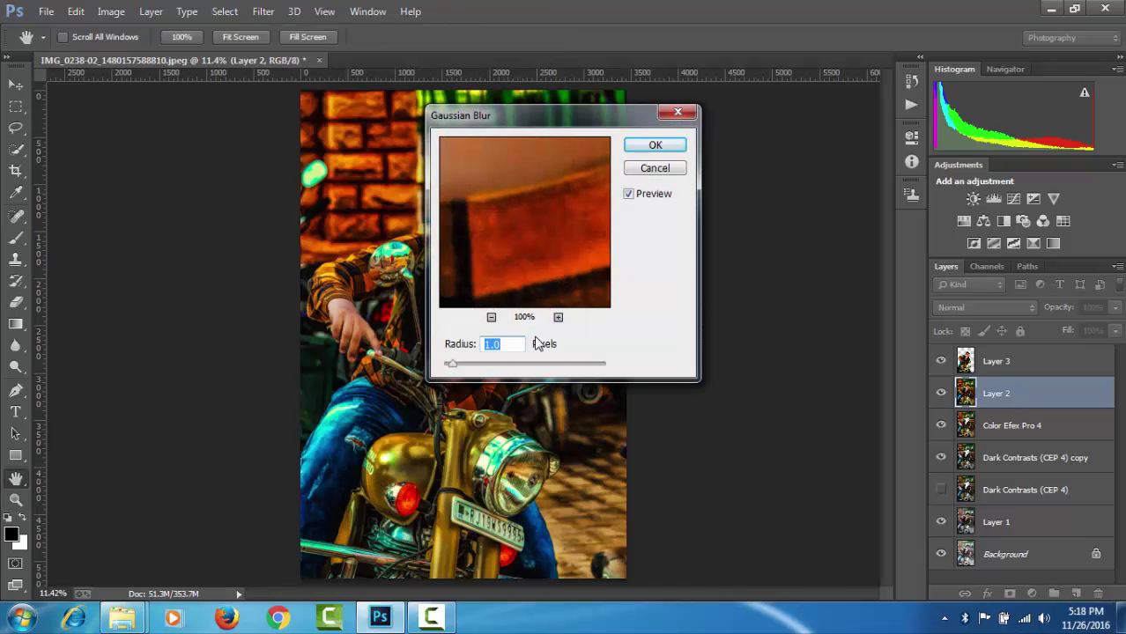
drag(542, 115, 986, 173)
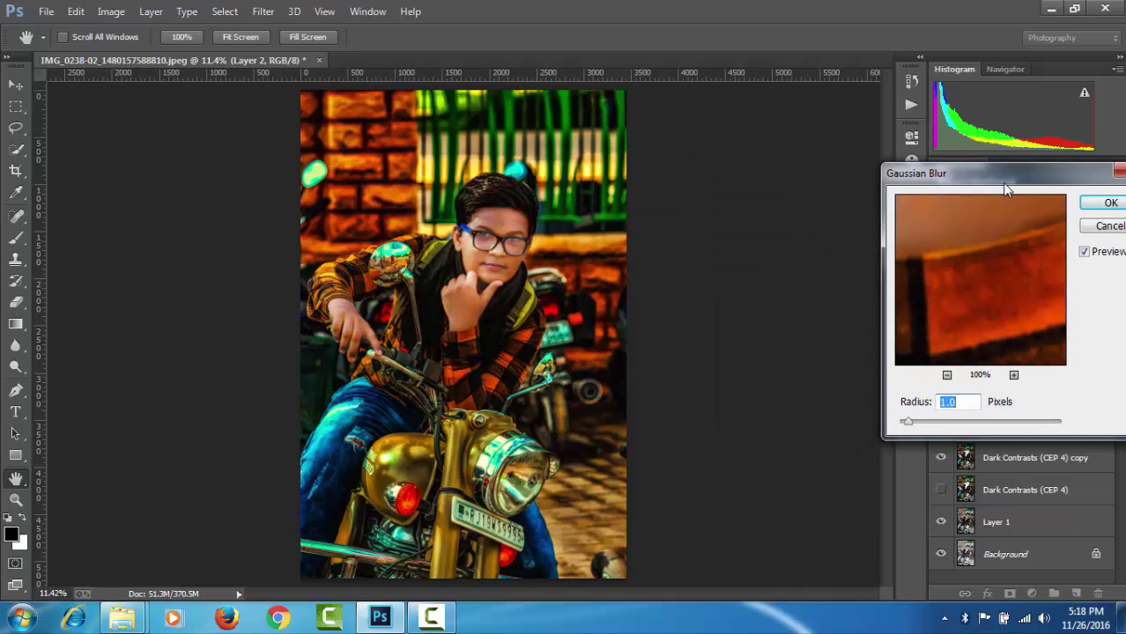
drag(932, 426, 954, 430)
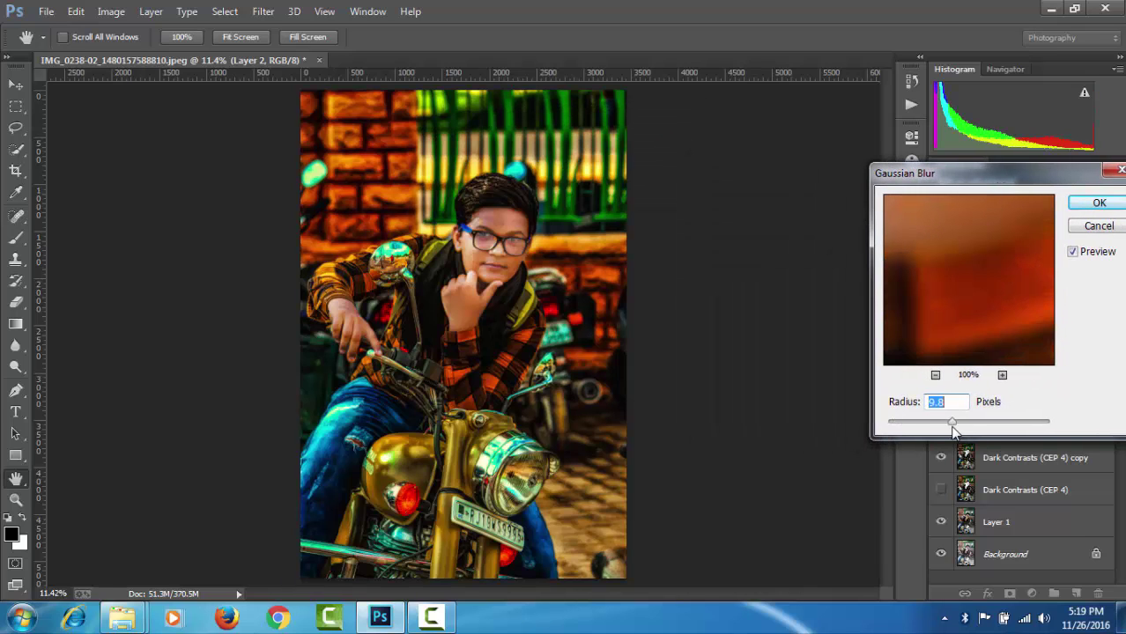
drag(1004, 178, 916, 168)
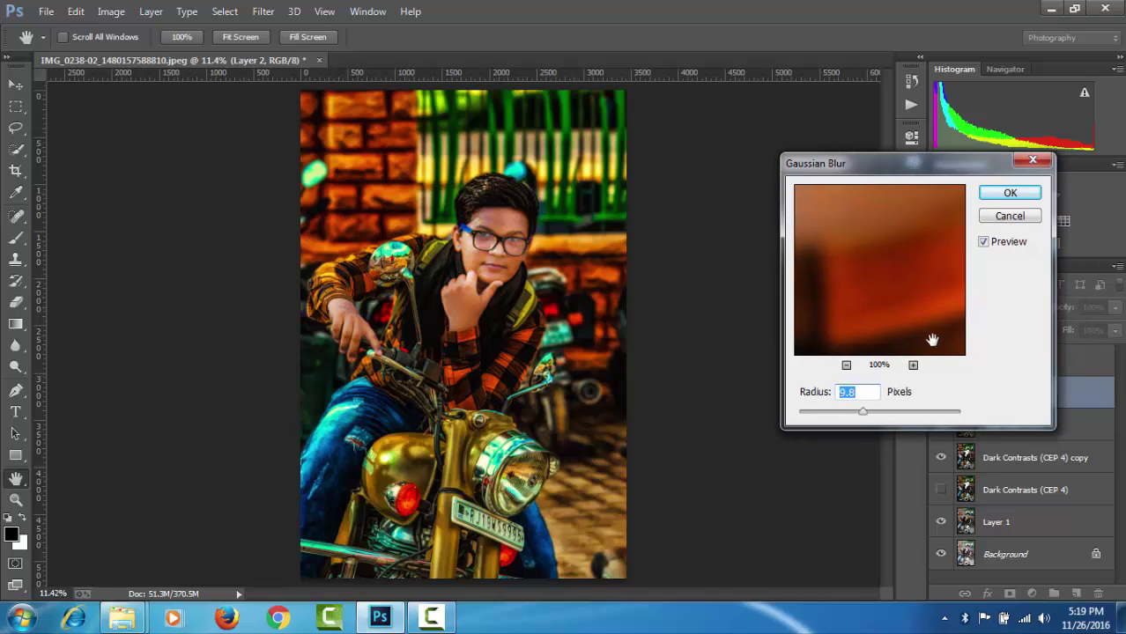
drag(905, 414, 861, 416)
click(1002, 199)
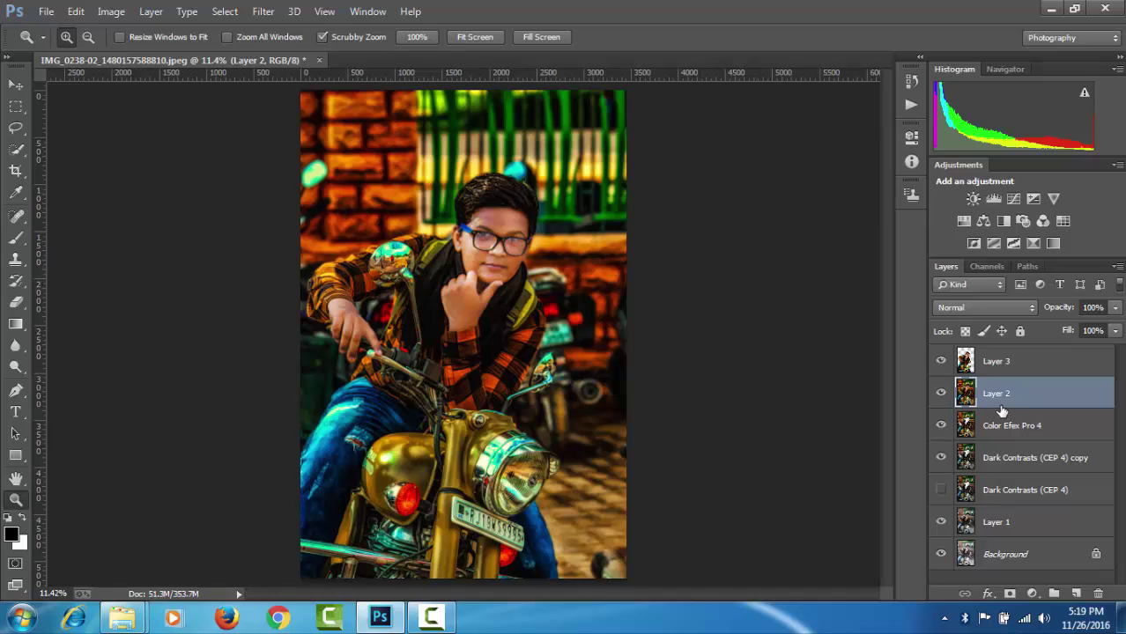
In Camera Raw, set exposure +0.50, clarity +32, darker blacks and highlights -17.
click(263, 12)
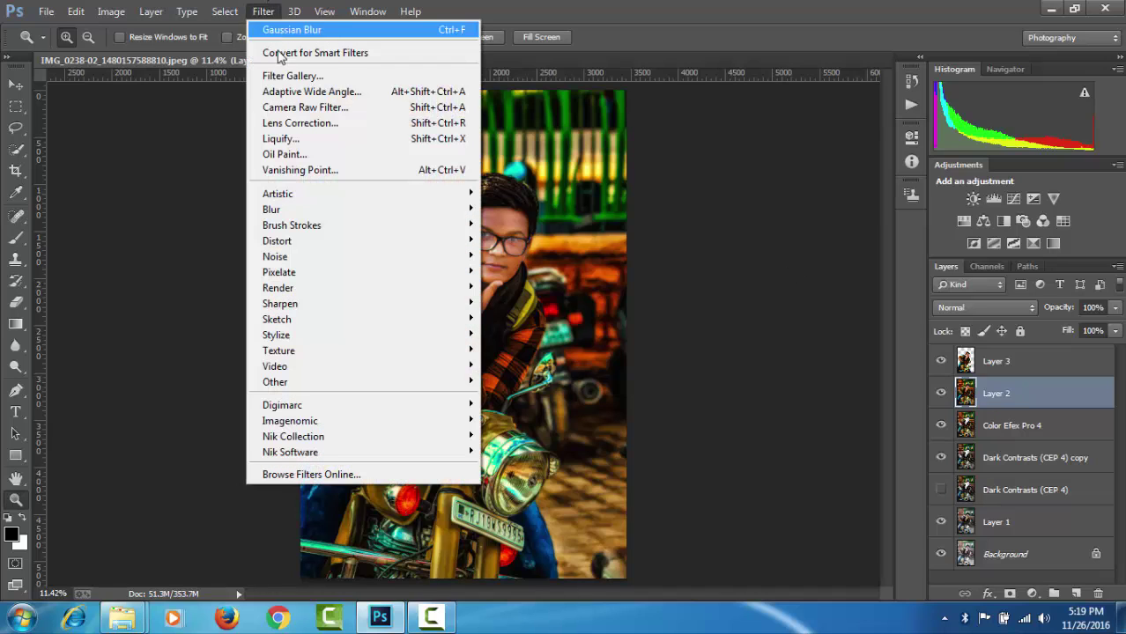
click(305, 107)
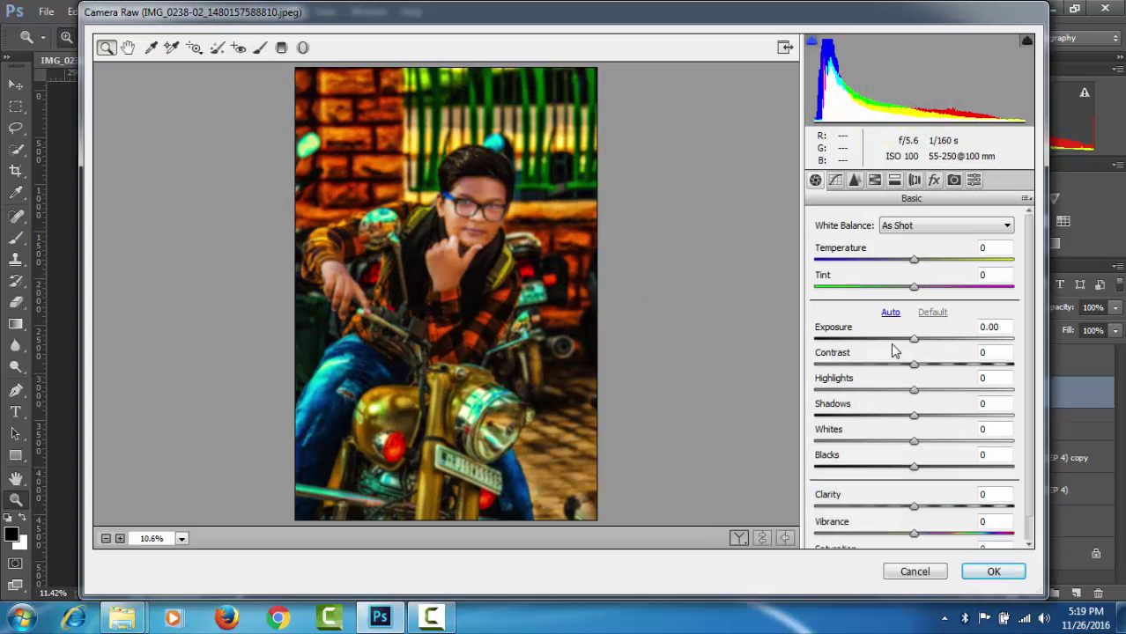
mouse_move(916, 344)
mouse_down()
mouse_move(932, 346)
mouse_move(922, 346)
mouse_up()
mouse_move(938, 506)
mouse_down()
mouse_move(1018, 511)
mouse_move(956, 527)
mouse_move(842, 528)
mouse_move(948, 524)
mouse_up()
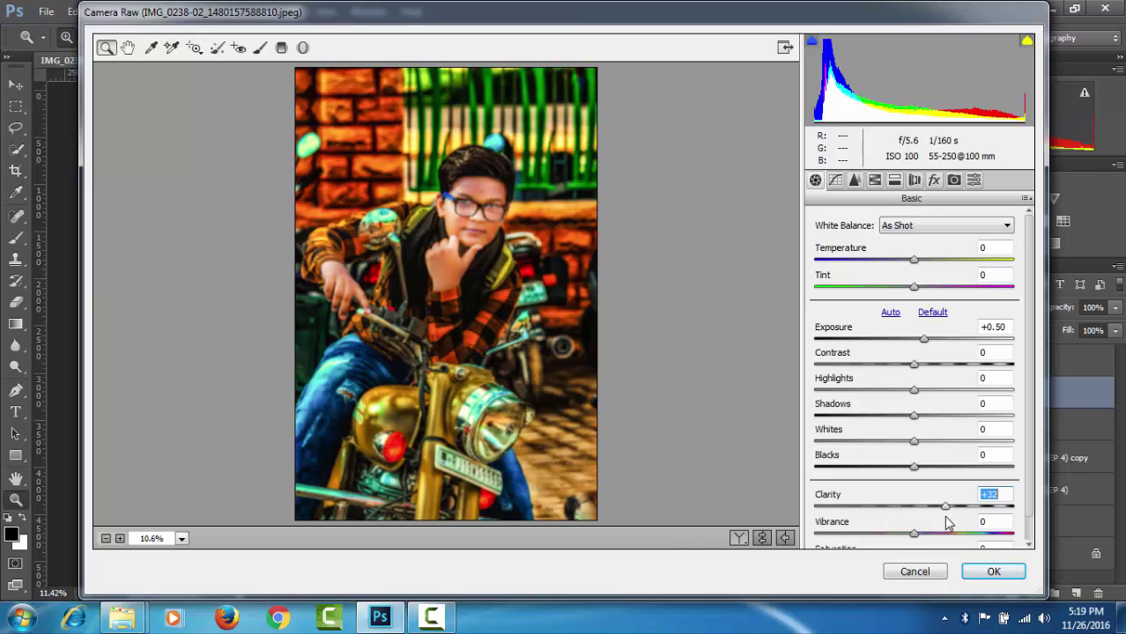
mouse_move(914, 468)
mouse_down()
mouse_move(888, 475)
mouse_move(883, 461)
mouse_up()
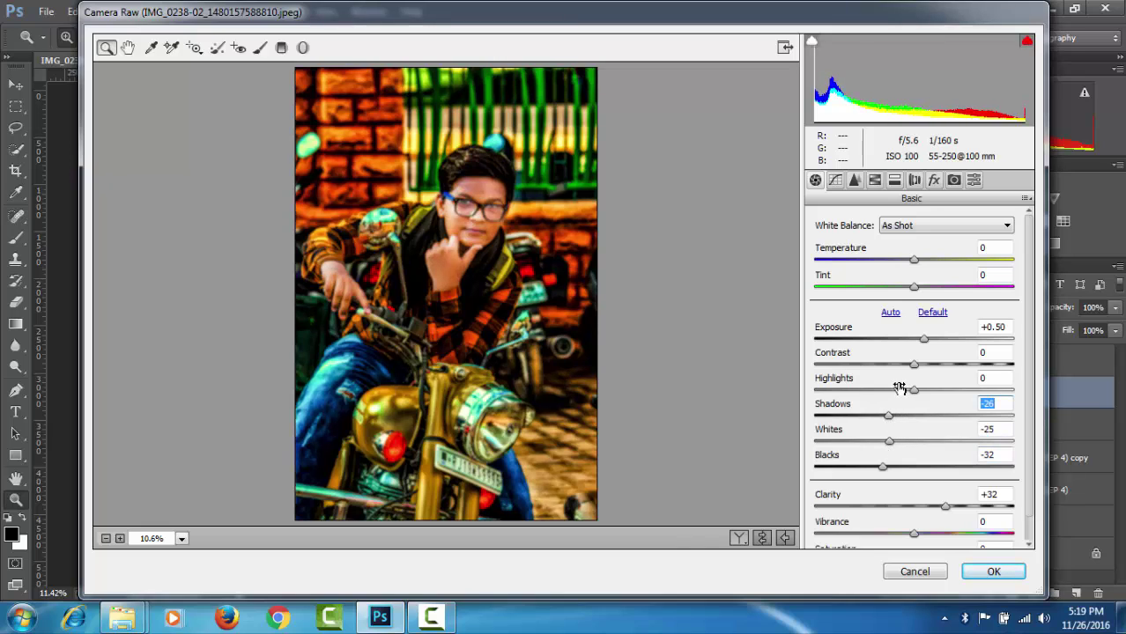
drag(899, 388, 897, 393)
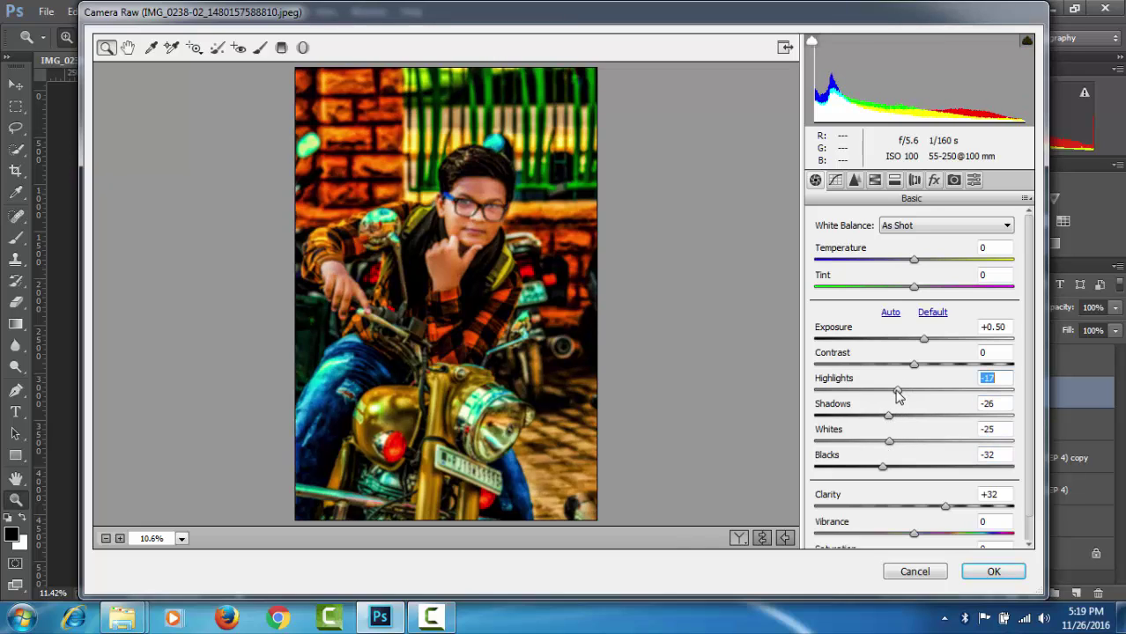
Raise vibrance to +35, warm the colour temperature, and apply the Camera Raw grade.
click(874, 180)
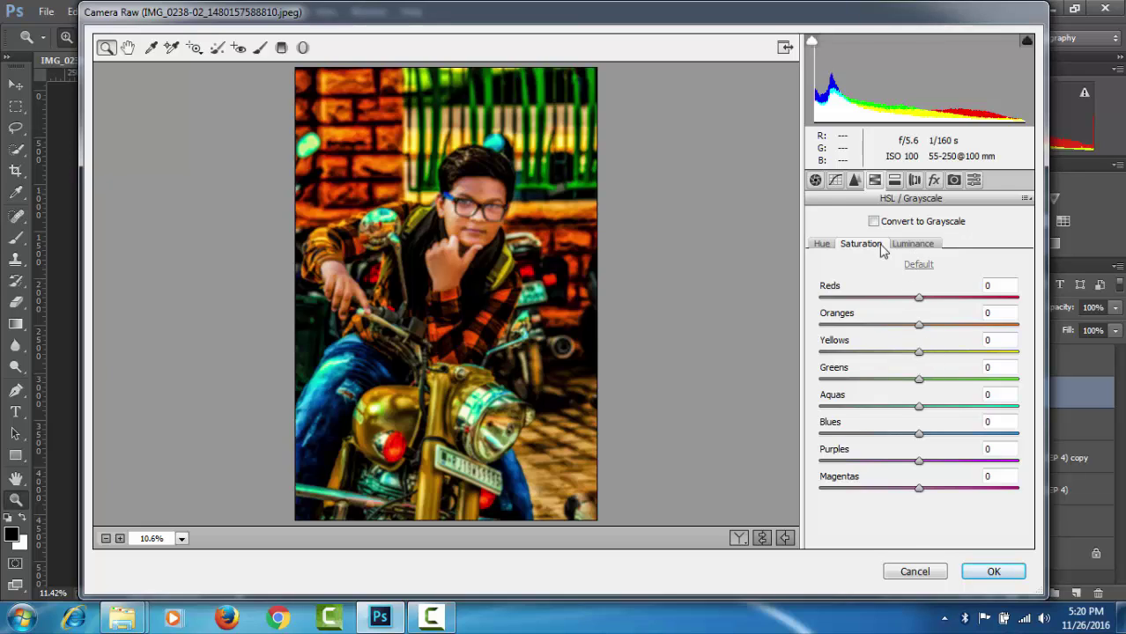
click(815, 180)
scroll(932, 430, down, 1)
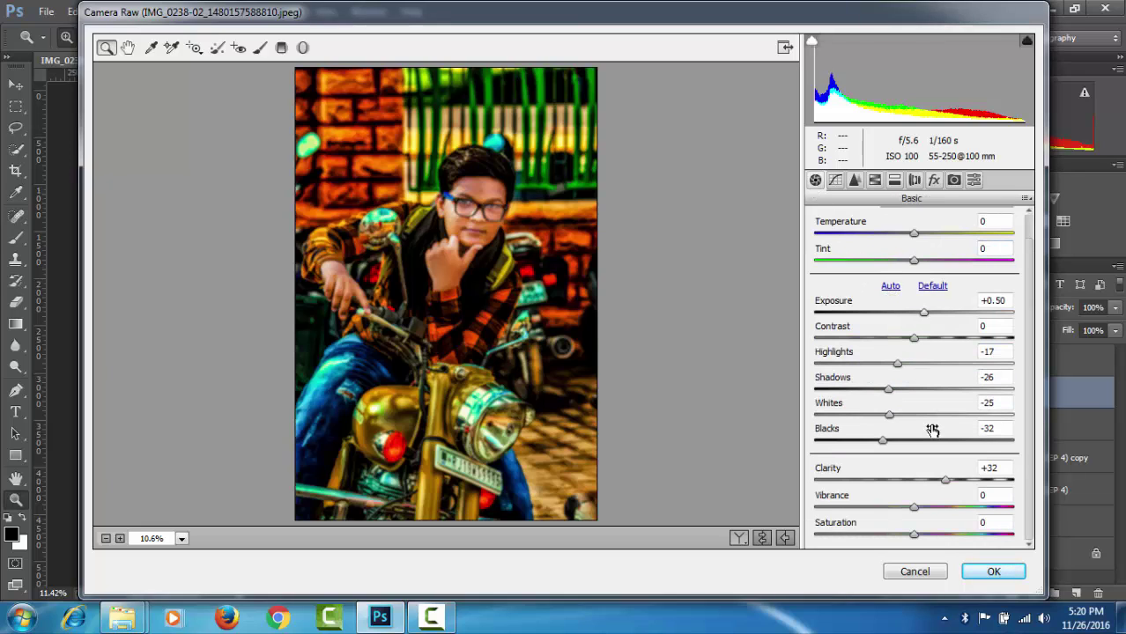
mouse_move(939, 539)
mouse_down()
mouse_move(914, 539)
mouse_move(928, 541)
mouse_up()
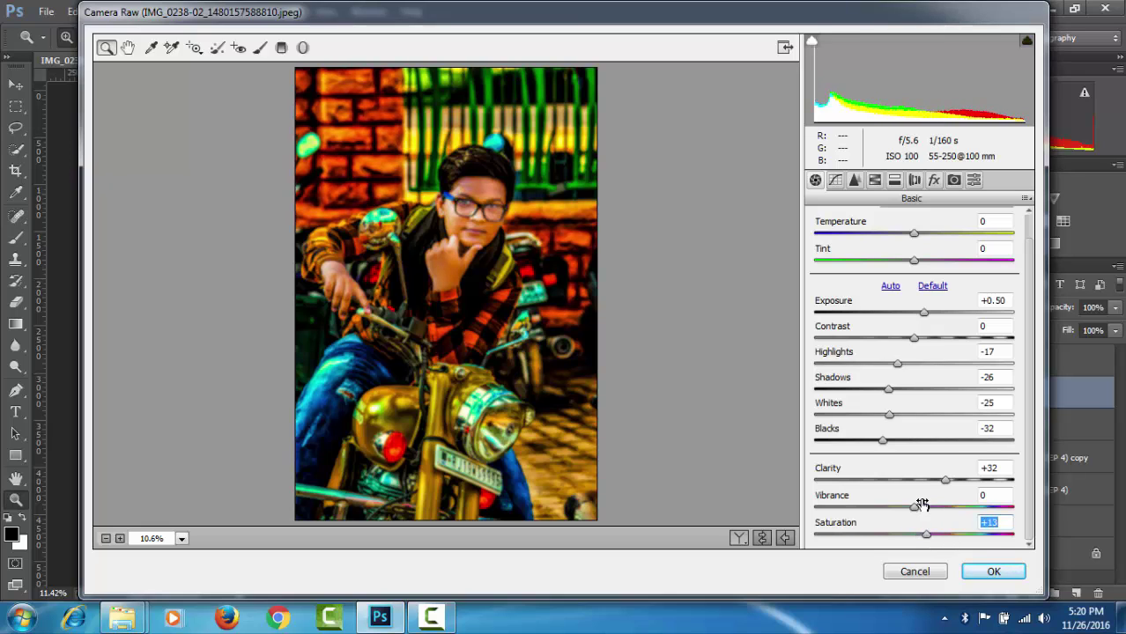
scroll(968, 483, up, 1)
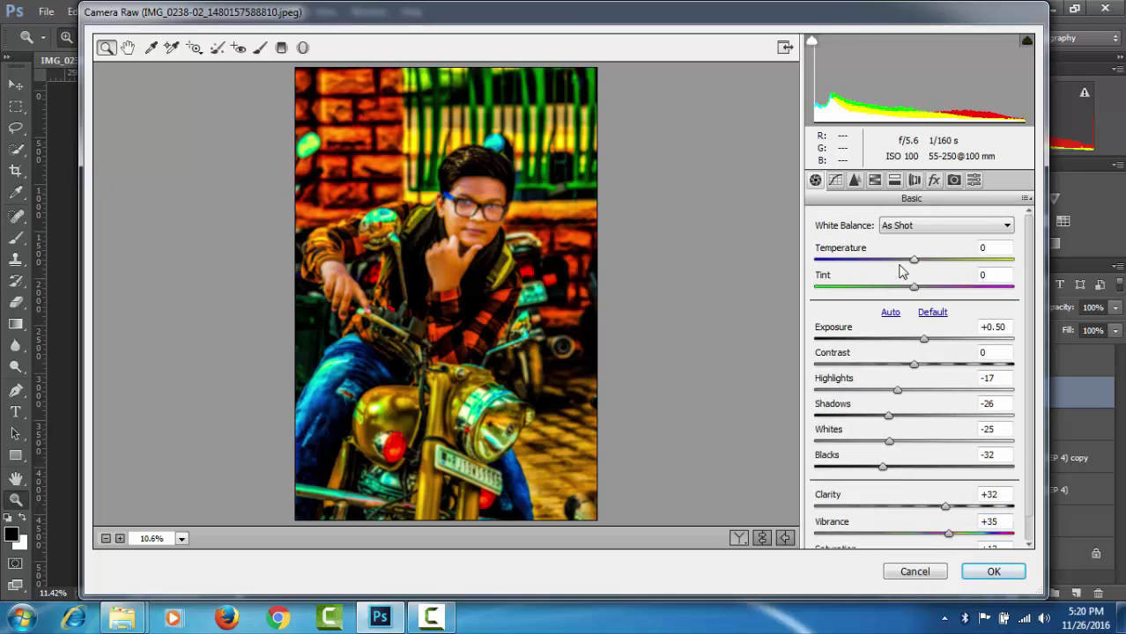
drag(921, 266, 928, 269)
click(989, 573)
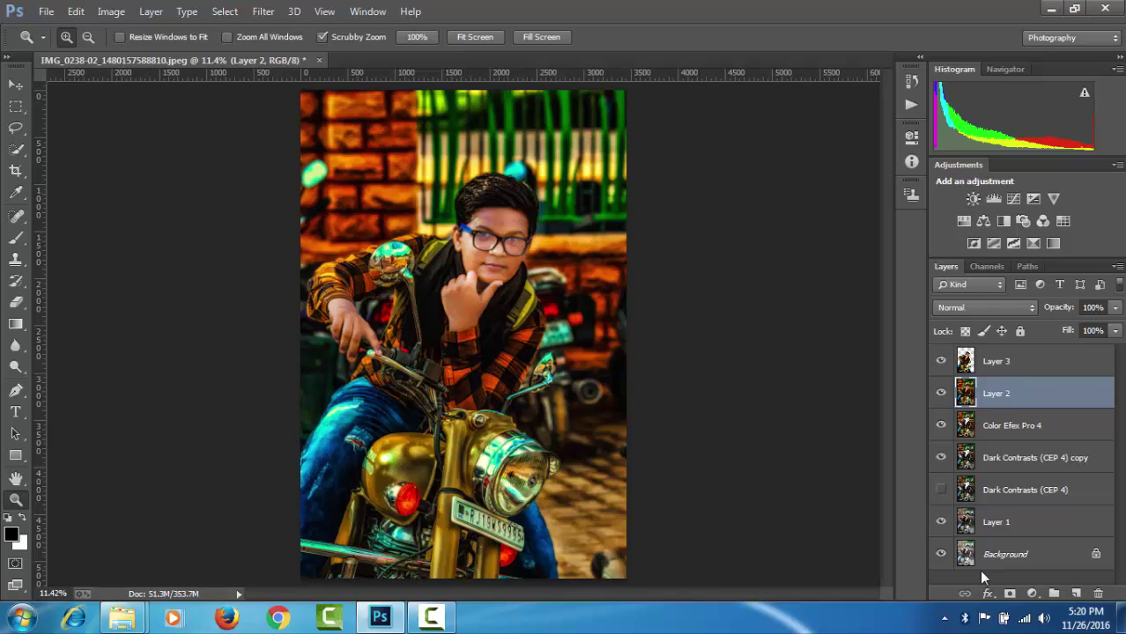
Select Layer 3, zoom in on the boy's head, and choose the Smudge tool.
click(1009, 361)
drag(531, 193, 531, 244)
click(530, 244)
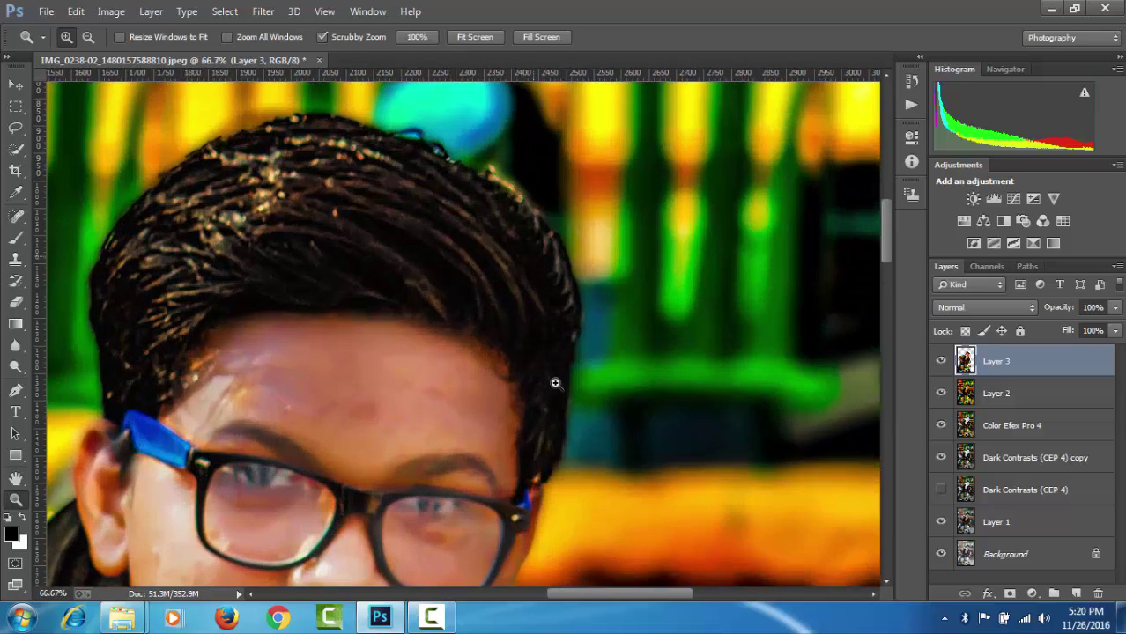
drag(555, 383, 522, 314)
click(15, 345)
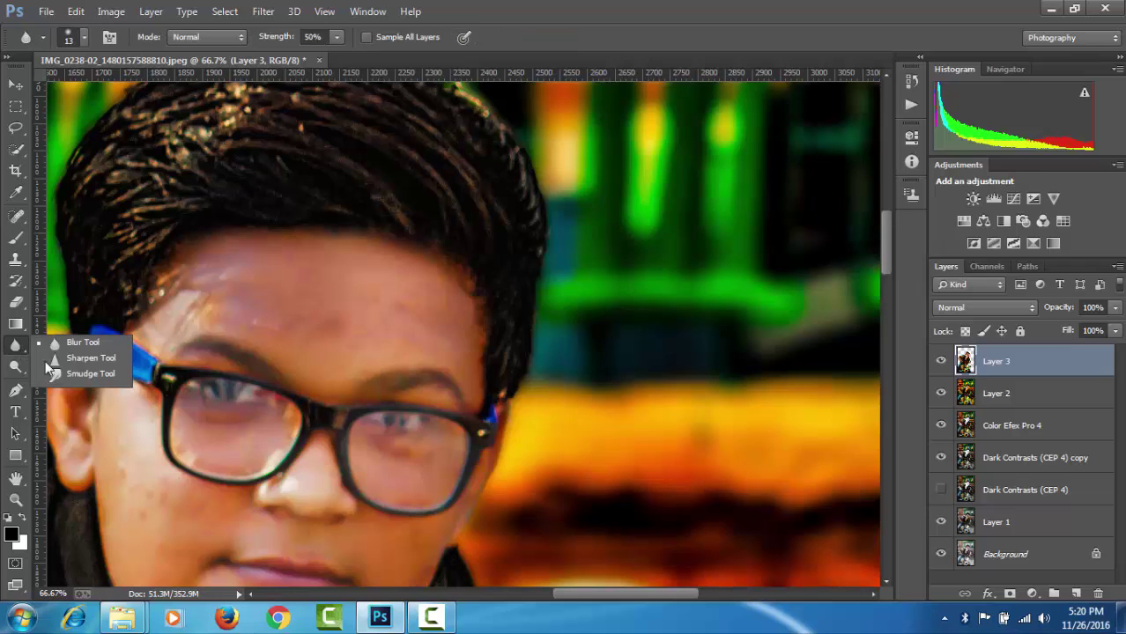
click(61, 378)
Give the Smudge tool a 40 px bristle brush at 81% strength.
scroll(460, 302, up, 3)
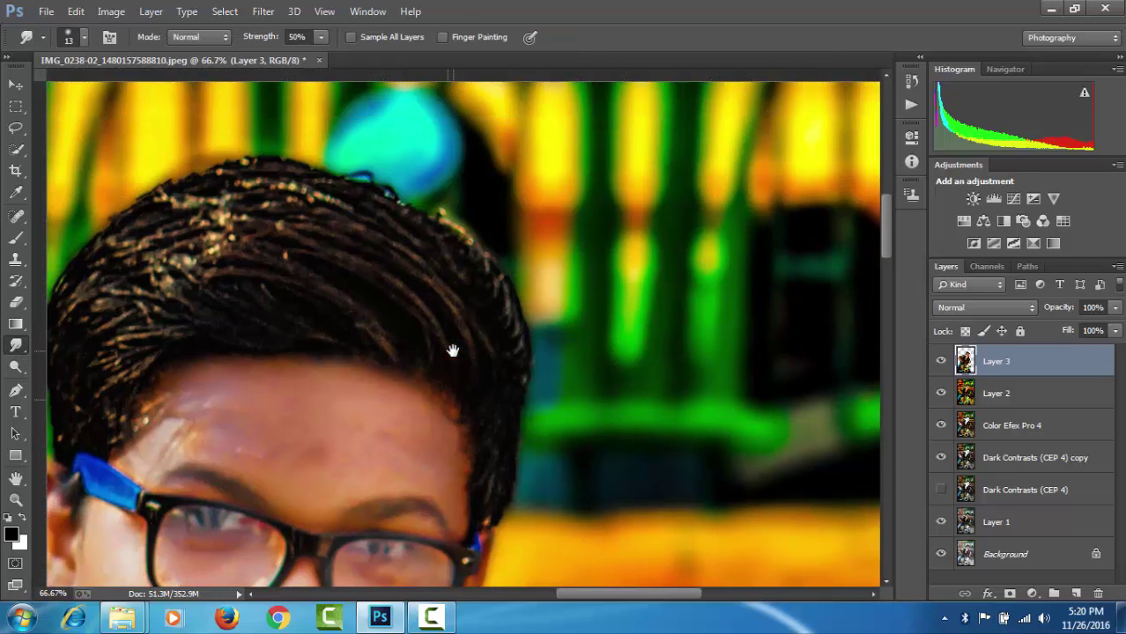
right_click(452, 352)
click(589, 491)
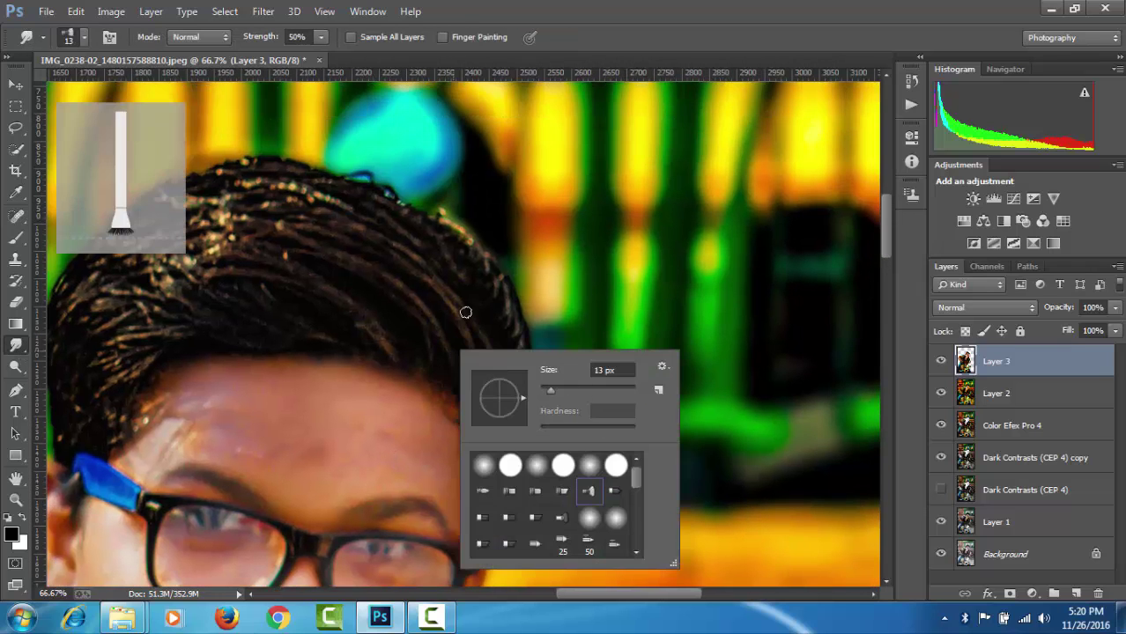
click(573, 390)
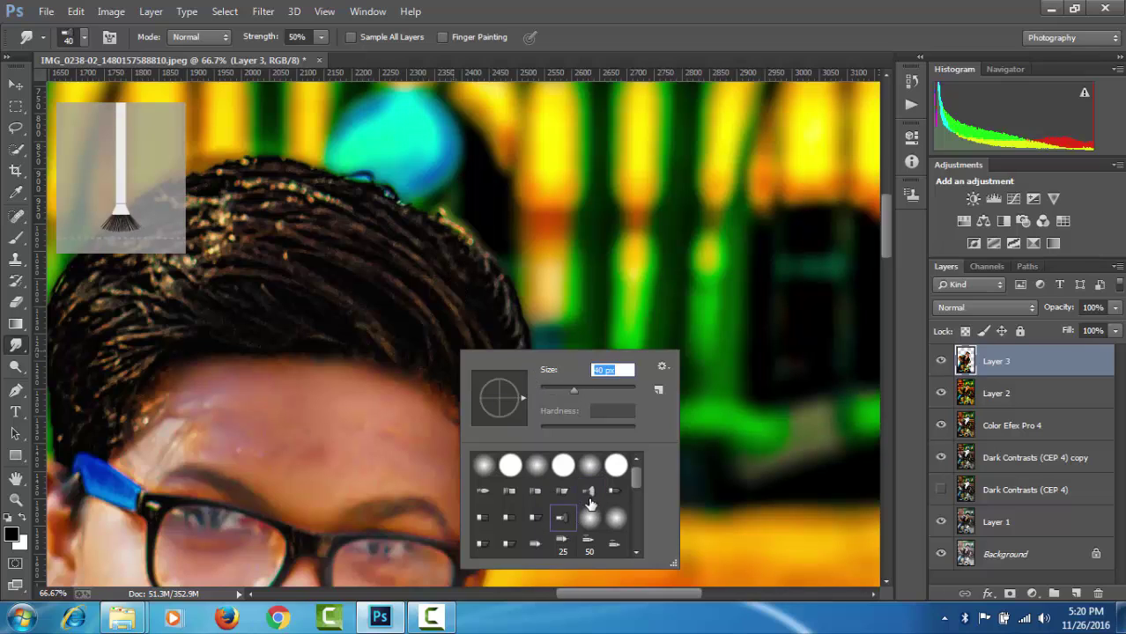
key(Return)
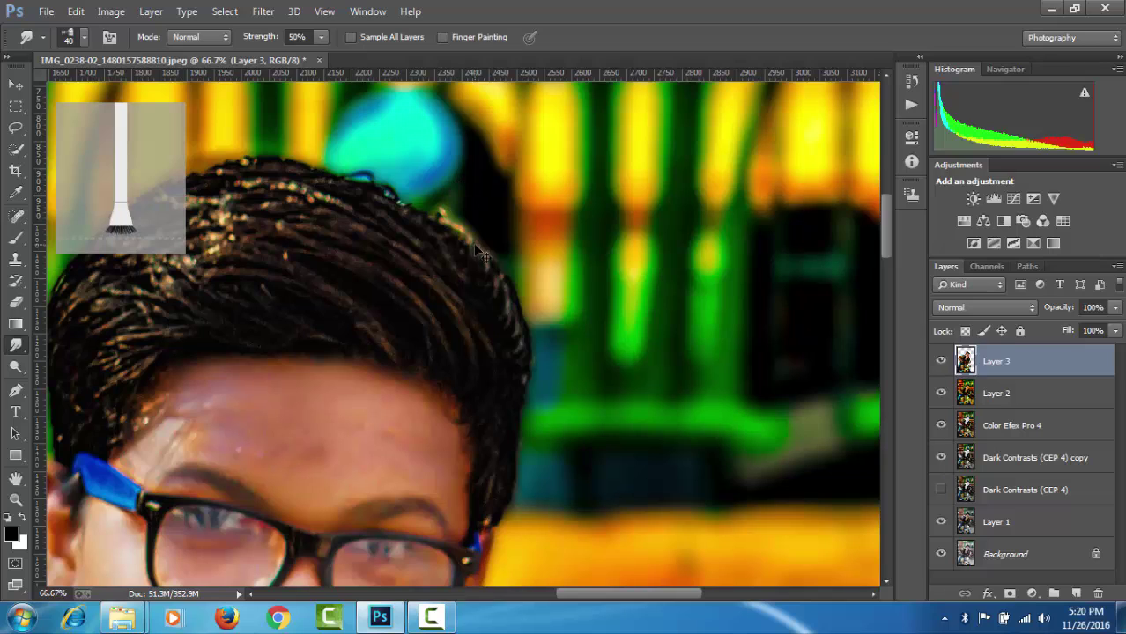
key(alt+bracketleft)
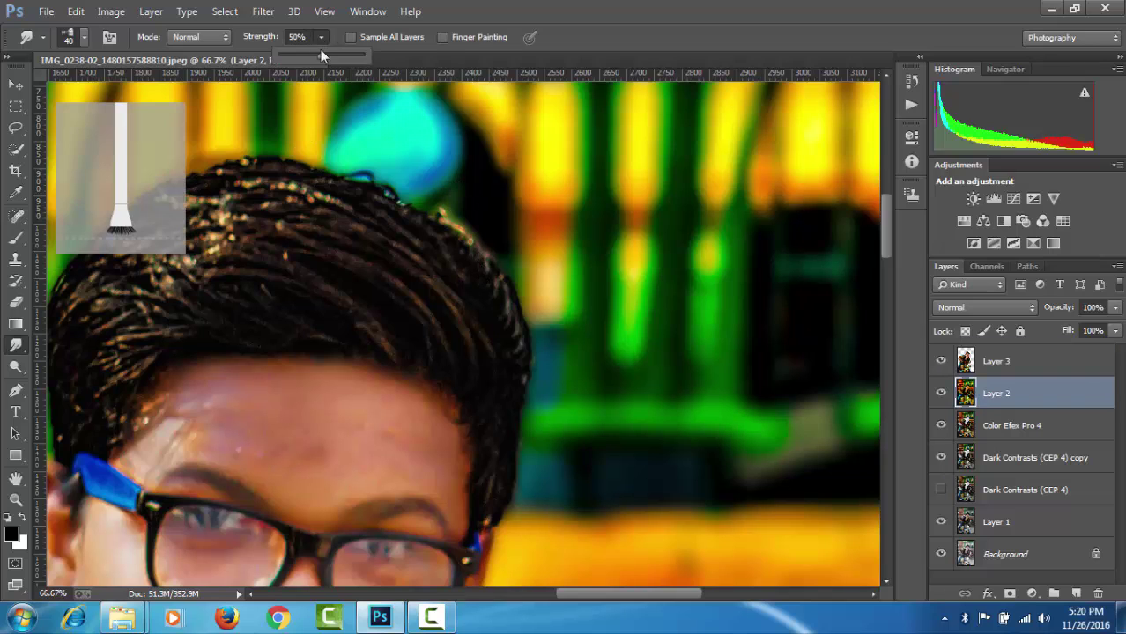
click(506, 354)
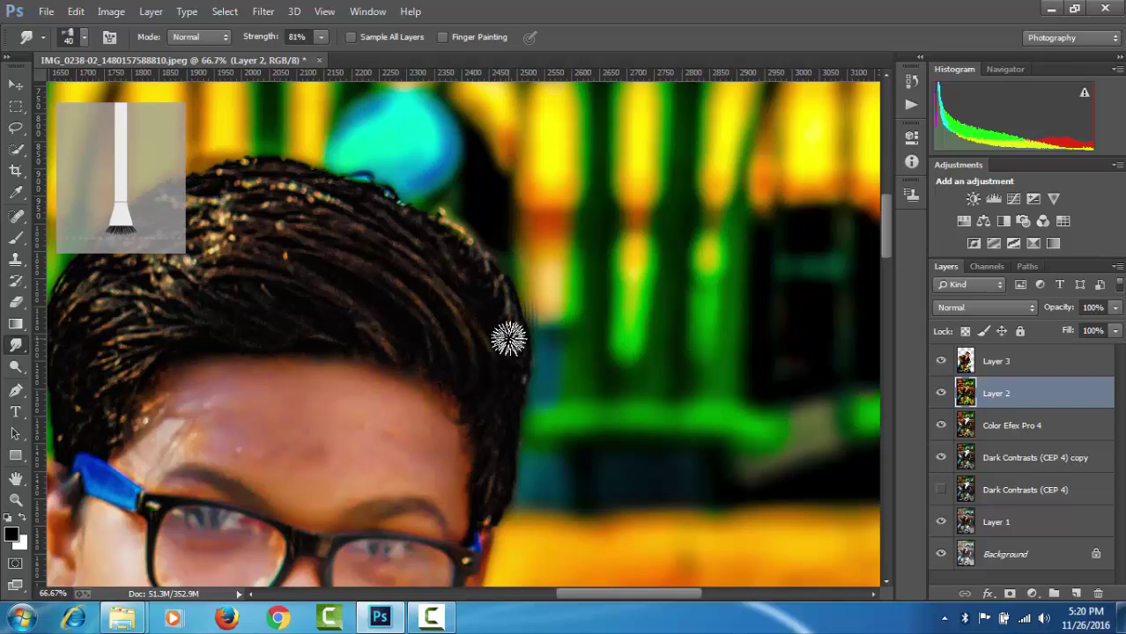
On Layer 3, smudge the top and left hair edges into soft streaks.
key(alt+bracketright)
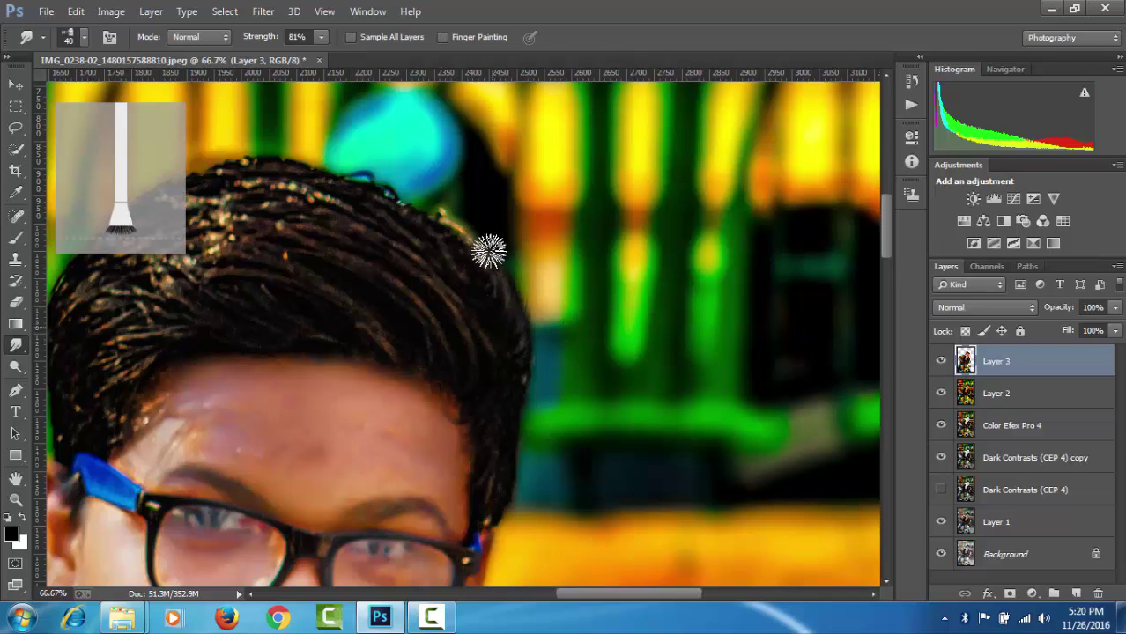
mouse_move(487, 251)
mouse_down()
mouse_move(477, 282)
mouse_move(455, 297)
mouse_move(433, 289)
mouse_move(359, 141)
mouse_up()
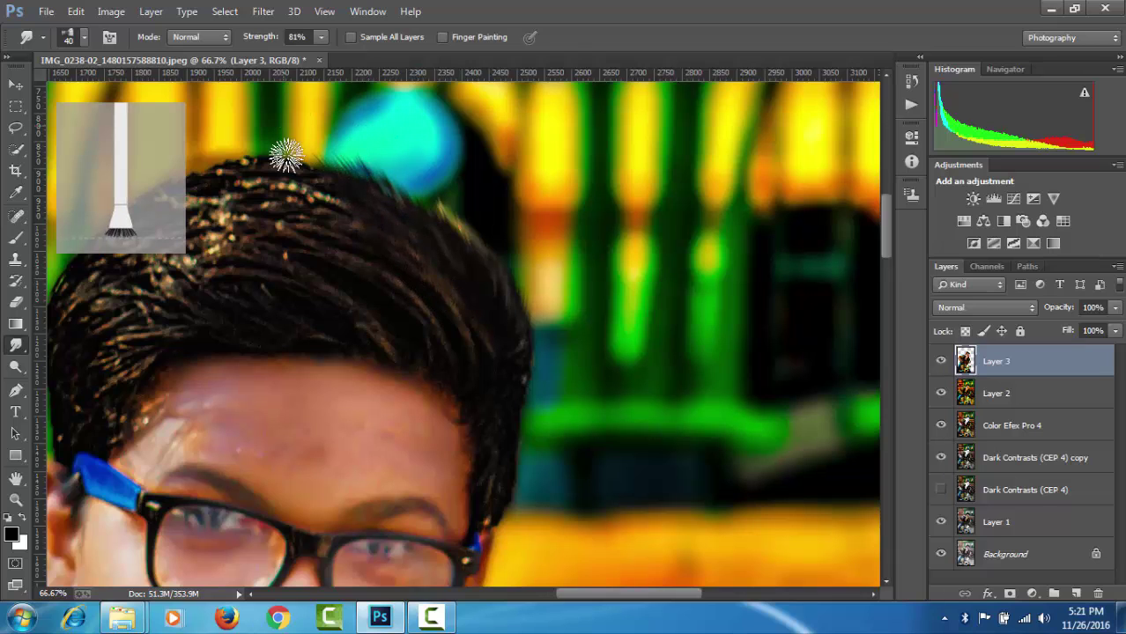
mouse_move(264, 228)
mouse_down()
mouse_move(434, 227)
mouse_move(312, 145)
mouse_move(470, 220)
mouse_move(421, 252)
mouse_up()
mouse_move(246, 117)
mouse_down()
mouse_move(402, 227)
mouse_move(334, 231)
mouse_move(236, 128)
mouse_move(284, 195)
mouse_move(369, 264)
mouse_move(201, 123)
mouse_move(357, 259)
mouse_move(450, 291)
mouse_move(306, 163)
mouse_move(453, 277)
mouse_move(369, 176)
mouse_move(402, 225)
mouse_move(516, 301)
mouse_move(353, 132)
mouse_move(511, 291)
mouse_move(509, 258)
mouse_move(452, 194)
mouse_move(566, 334)
mouse_move(483, 171)
mouse_move(573, 288)
mouse_up()
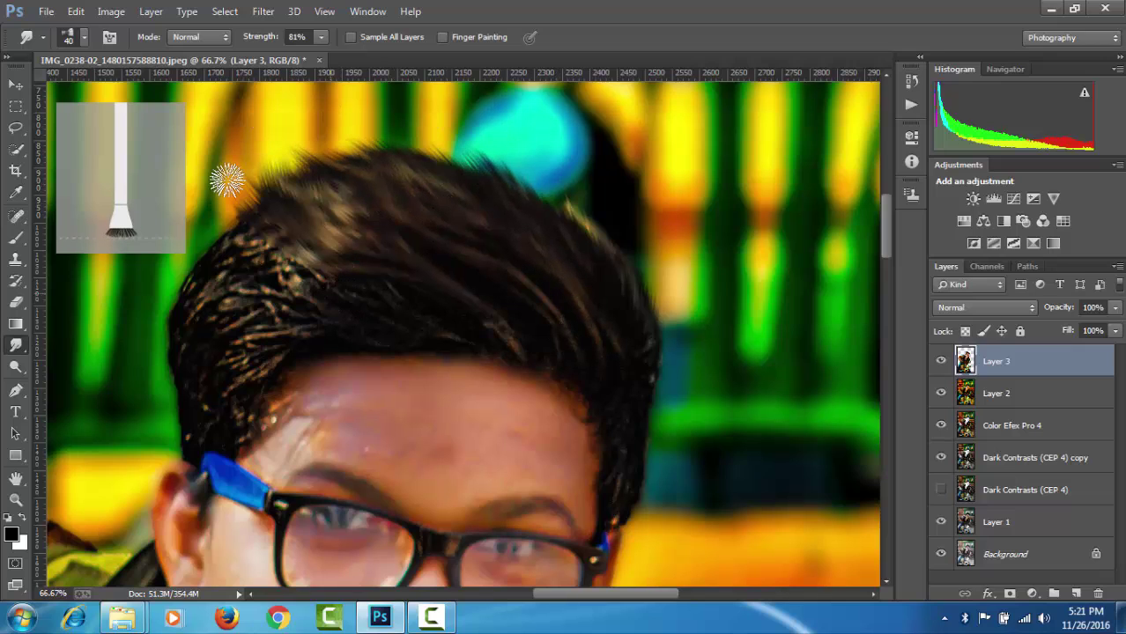
mouse_move(227, 181)
mouse_down()
mouse_move(292, 307)
mouse_move(213, 118)
mouse_move(286, 295)
mouse_move(265, 287)
mouse_up()
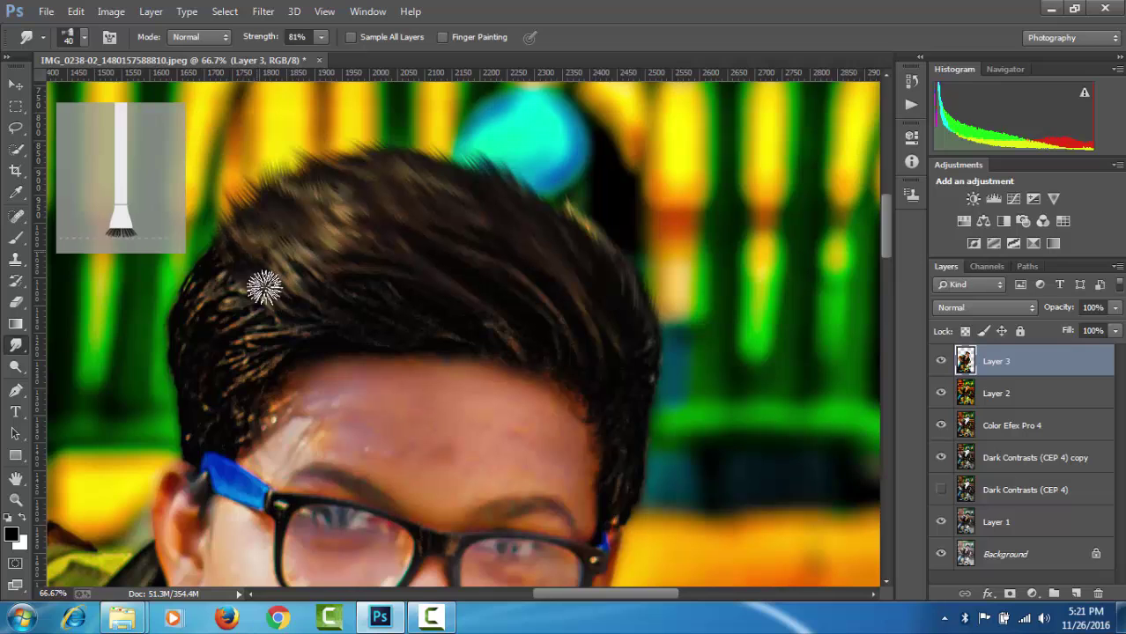
scroll(289, 259, left, 2)
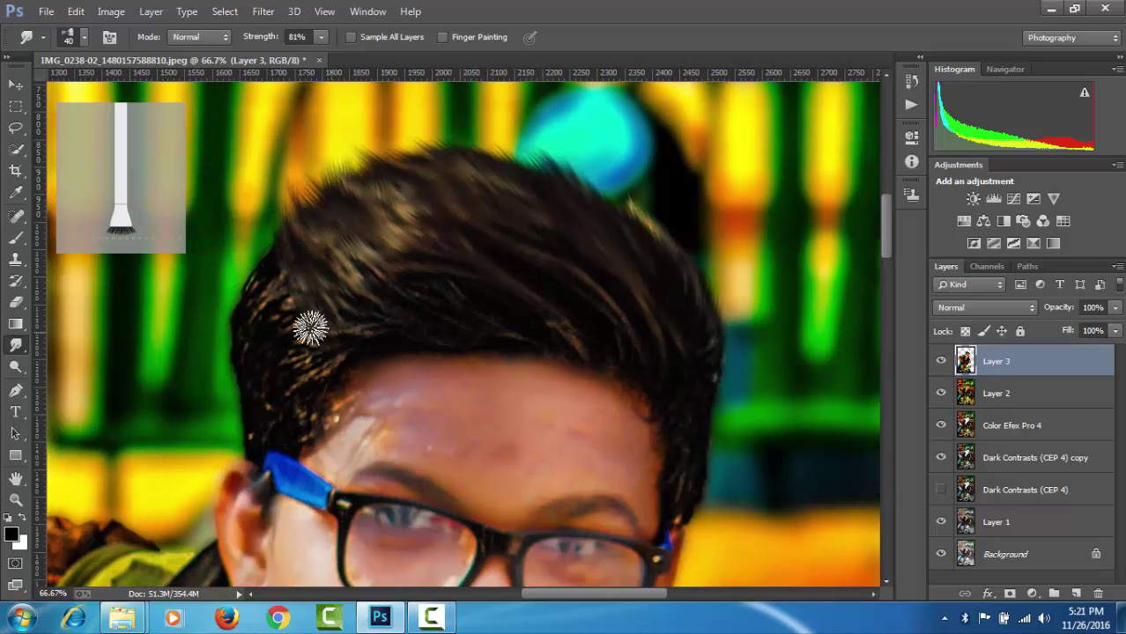
drag(246, 157, 291, 304)
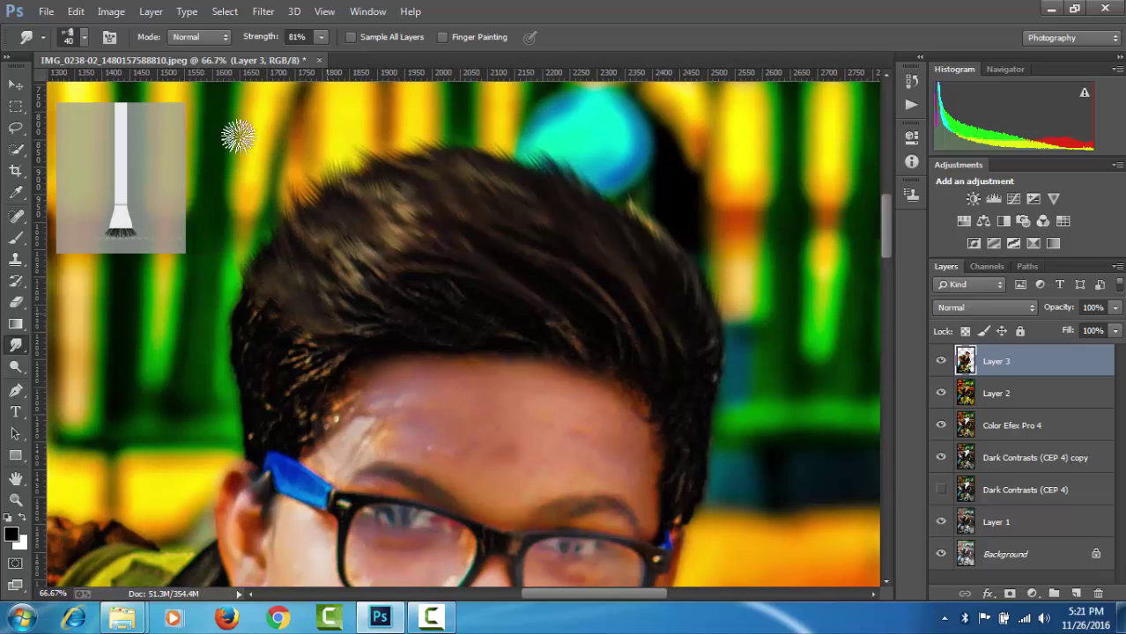
mouse_move(237, 137)
mouse_down()
mouse_move(252, 291)
mouse_move(221, 178)
mouse_move(286, 377)
mouse_move(219, 300)
mouse_move(251, 422)
mouse_move(236, 325)
mouse_move(184, 229)
mouse_move(264, 360)
mouse_move(277, 305)
mouse_move(317, 365)
mouse_move(321, 289)
mouse_move(262, 292)
mouse_move(398, 328)
mouse_up()
Smudge the top hair tips and right edge into the blurred background.
mouse_move(333, 129)
mouse_down()
mouse_move(415, 301)
mouse_move(435, 267)
mouse_move(382, 198)
mouse_move(480, 316)
mouse_move(433, 211)
mouse_move(428, 166)
mouse_move(543, 315)
mouse_up()
mouse_move(521, 279)
mouse_down()
mouse_move(596, 299)
mouse_move(548, 317)
mouse_move(455, 168)
mouse_move(645, 345)
mouse_move(528, 130)
mouse_move(671, 354)
mouse_move(628, 247)
mouse_move(678, 359)
mouse_up()
mouse_move(724, 266)
mouse_down()
mouse_move(674, 239)
mouse_move(686, 382)
mouse_move(701, 284)
mouse_move(745, 241)
mouse_move(679, 350)
mouse_move(650, 280)
mouse_up()
mouse_move(614, 159)
mouse_down()
mouse_move(636, 208)
mouse_move(614, 245)
mouse_move(634, 289)
mouse_up()
mouse_move(593, 133)
mouse_down()
mouse_move(631, 324)
mouse_move(555, 185)
mouse_move(575, 168)
mouse_move(602, 288)
mouse_up()
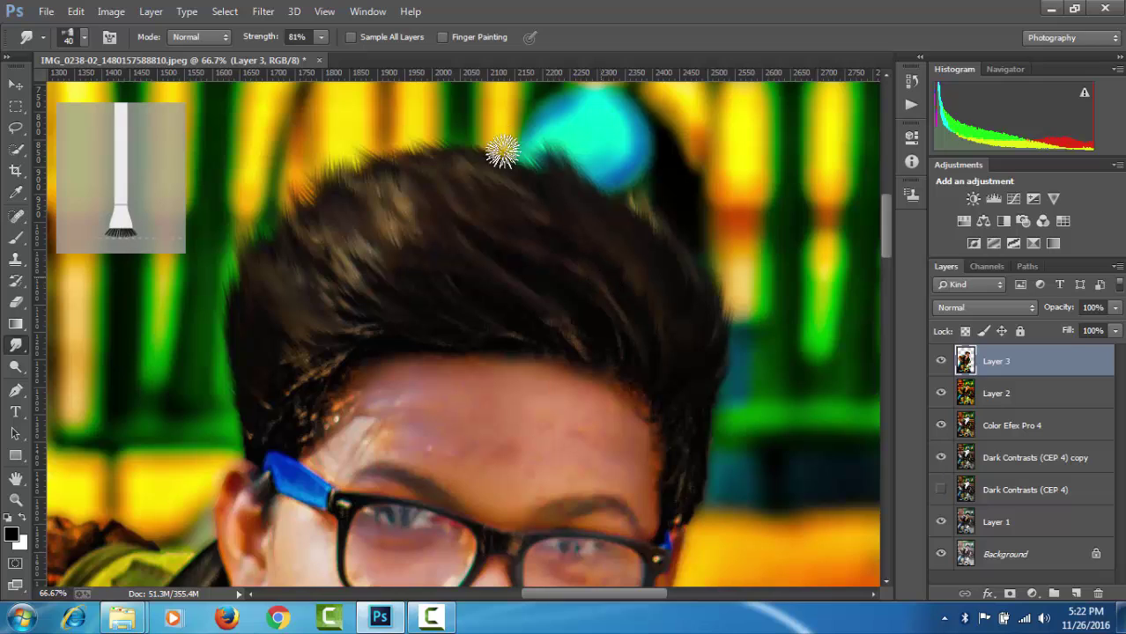
mouse_move(502, 151)
mouse_down()
mouse_move(477, 111)
mouse_move(583, 219)
mouse_move(498, 180)
mouse_move(523, 258)
mouse_up()
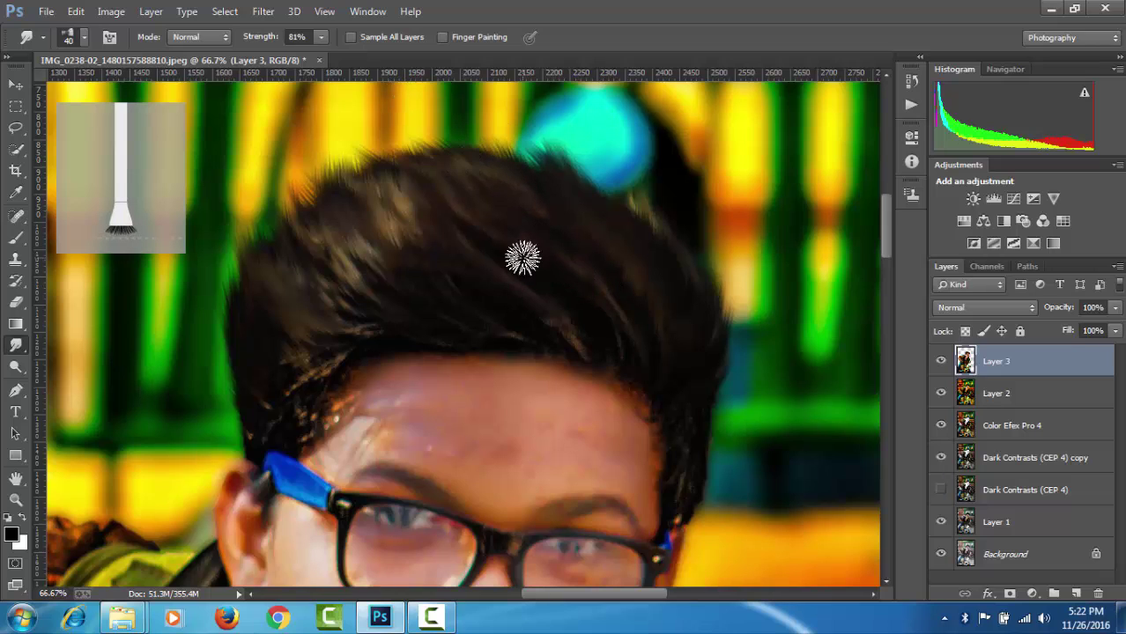
mouse_move(330, 369)
mouse_down()
mouse_move(223, 227)
mouse_move(265, 370)
mouse_move(297, 372)
mouse_move(281, 294)
mouse_move(271, 415)
mouse_move(259, 435)
mouse_move(239, 251)
mouse_move(252, 401)
mouse_up()
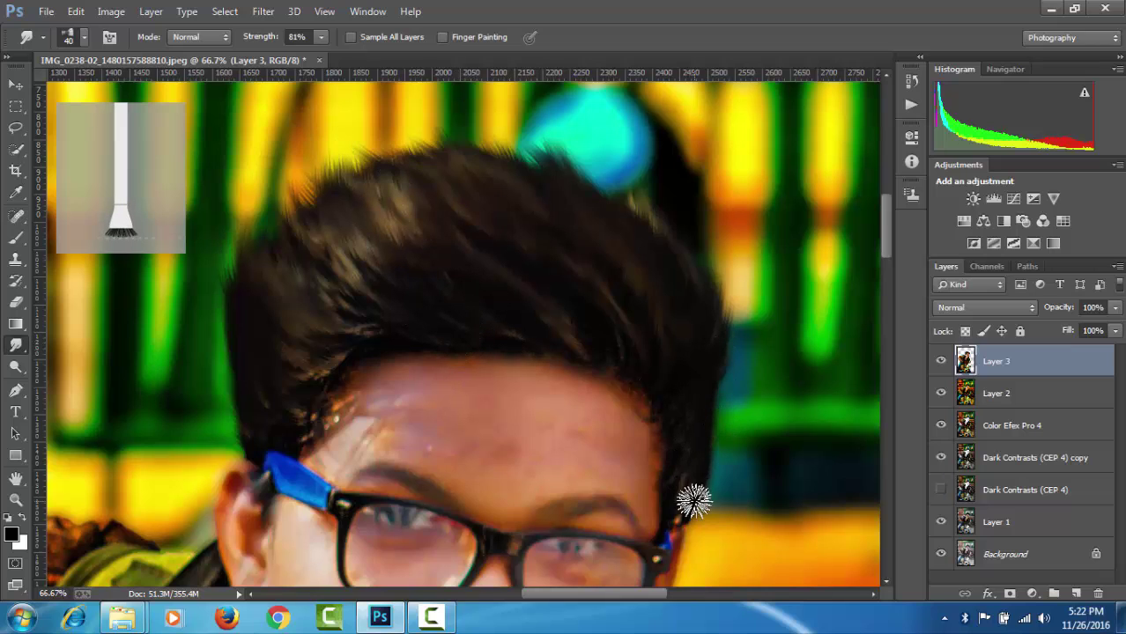
drag(685, 462, 742, 378)
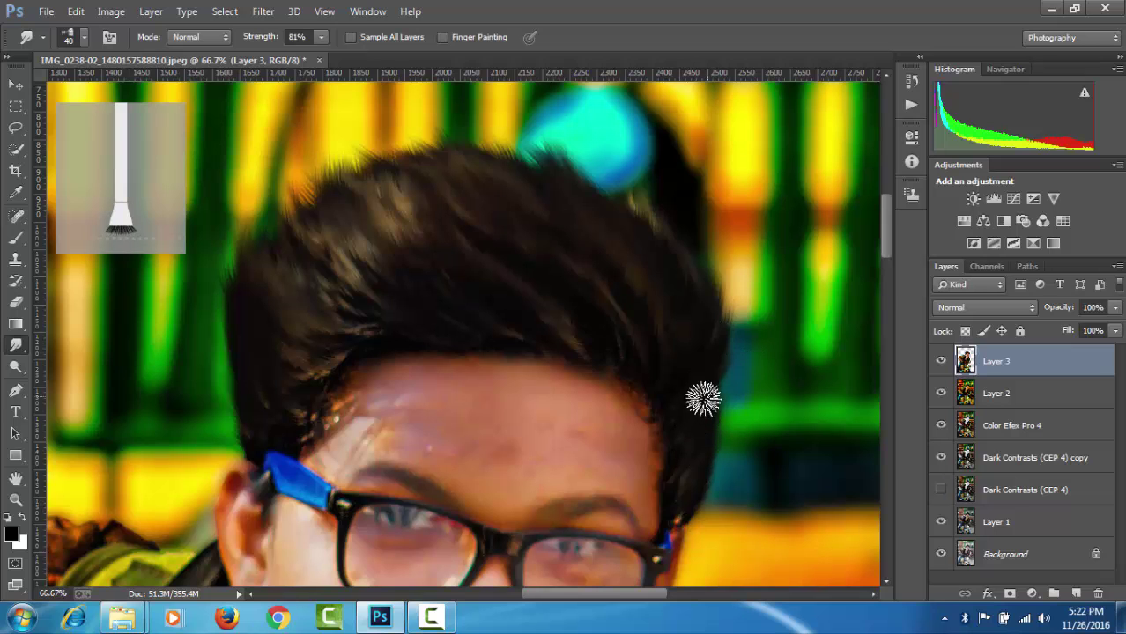
Zoom in to inspect the rider's face, then fit the whole image back on screen.
key(z)
click(494, 41)
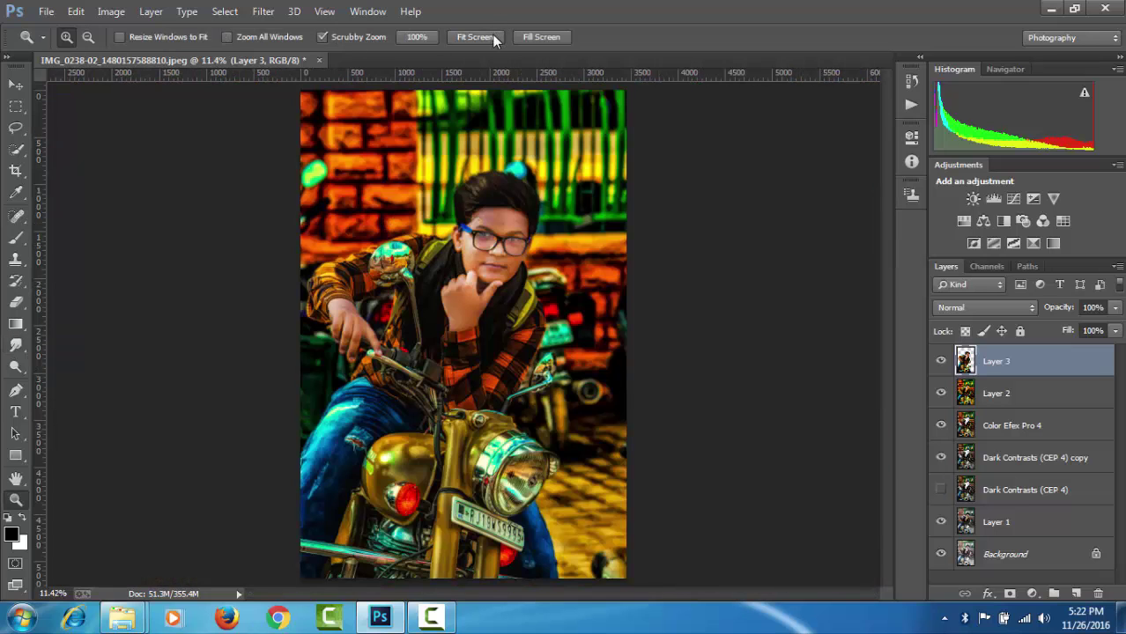
mouse_move(486, 273)
mouse_down()
mouse_move(506, 271)
mouse_move(515, 231)
mouse_move(520, 307)
mouse_up()
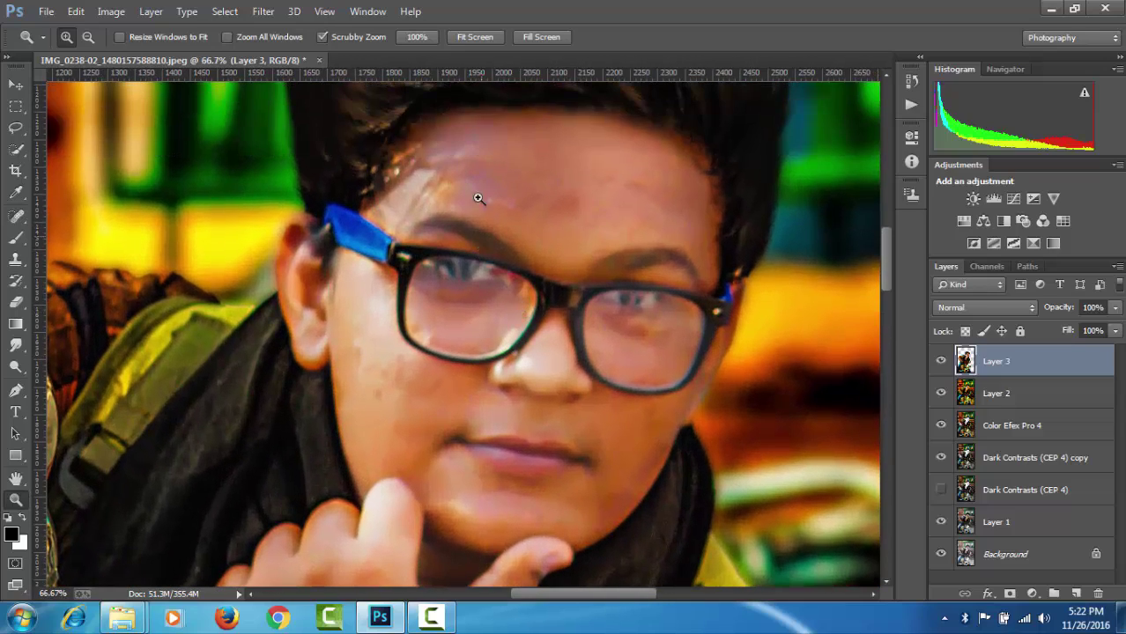
click(469, 39)
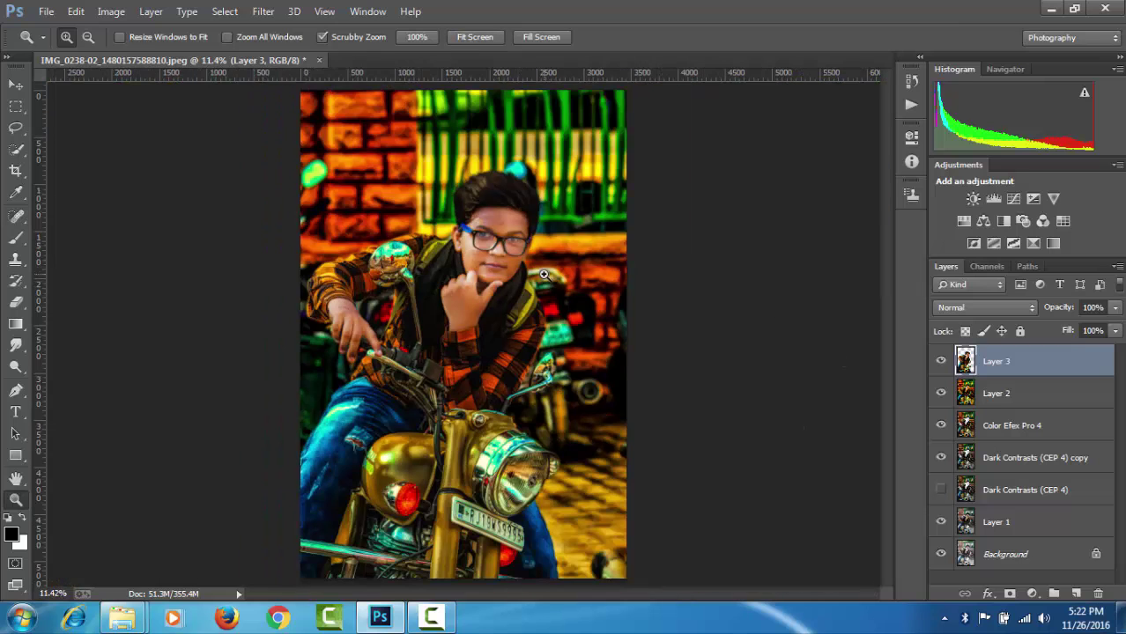
Select Layer 2 and apply Hue/Saturation with Lightness -54.
click(964, 399)
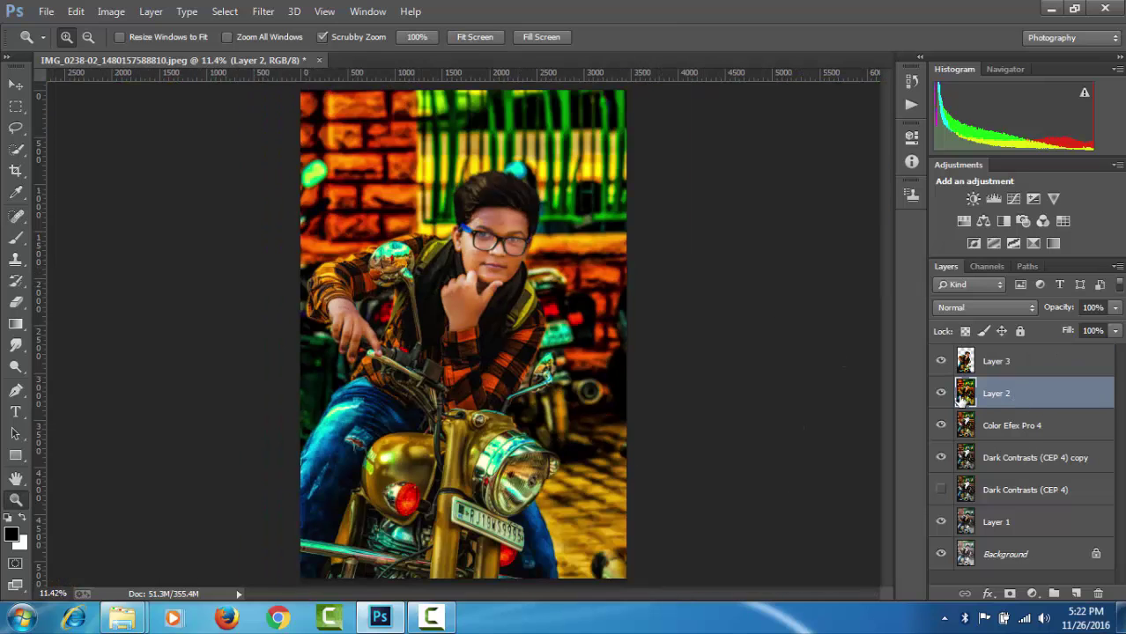
click(941, 394)
key(ctrl+u)
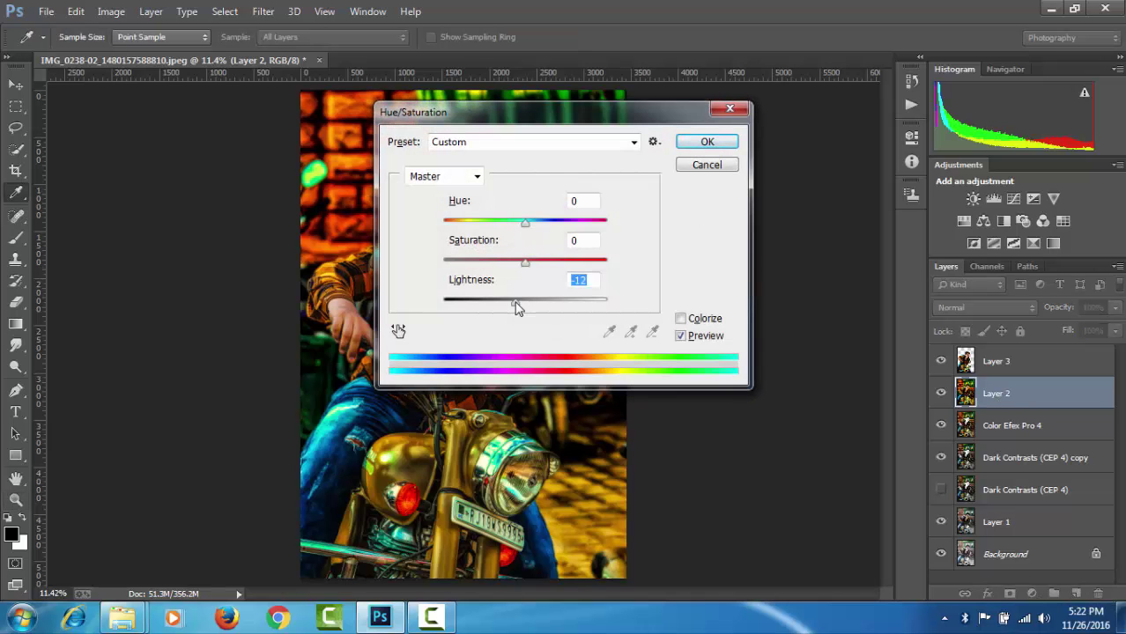
drag(518, 307, 593, 307)
drag(585, 123, 1004, 227)
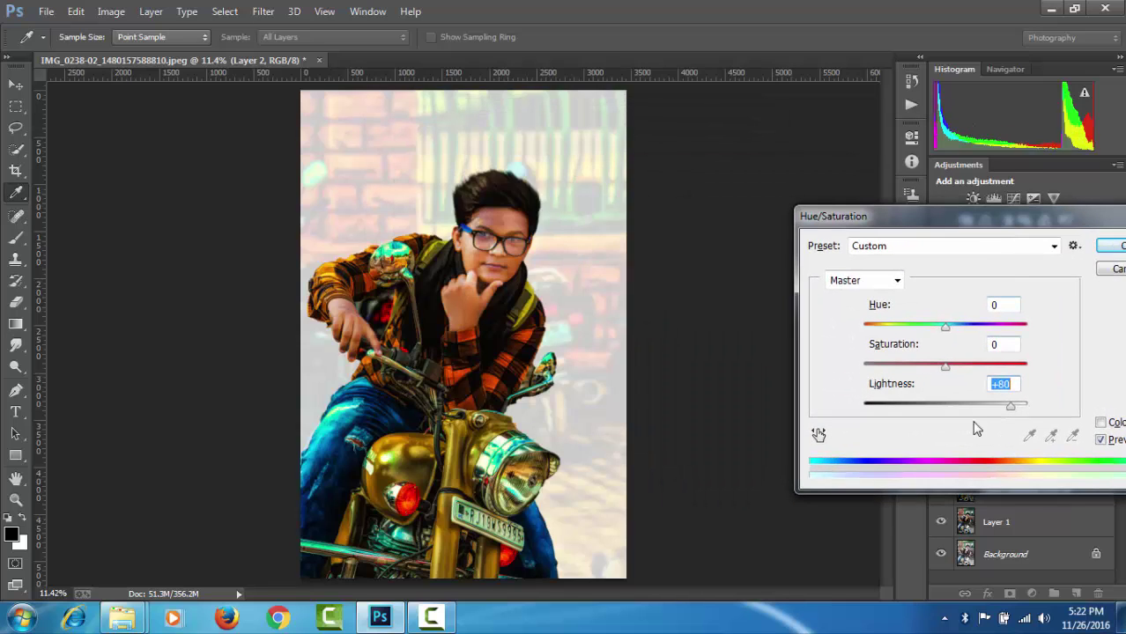
mouse_move(974, 406)
mouse_down()
mouse_move(885, 407)
mouse_move(907, 409)
mouse_up()
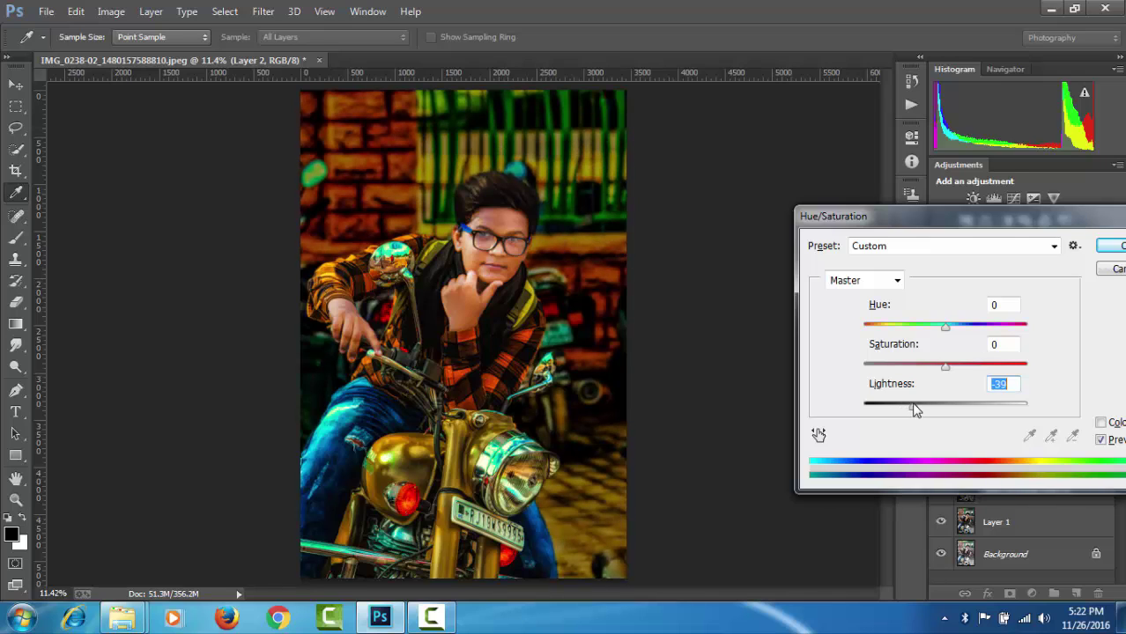
drag(910, 410, 905, 416)
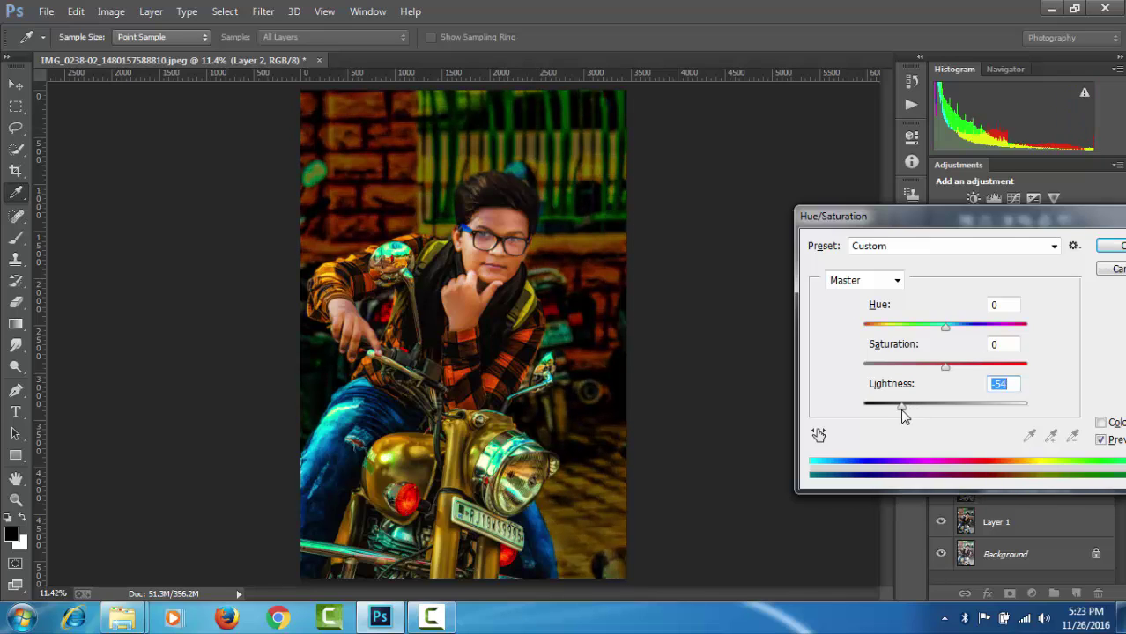
click(1119, 249)
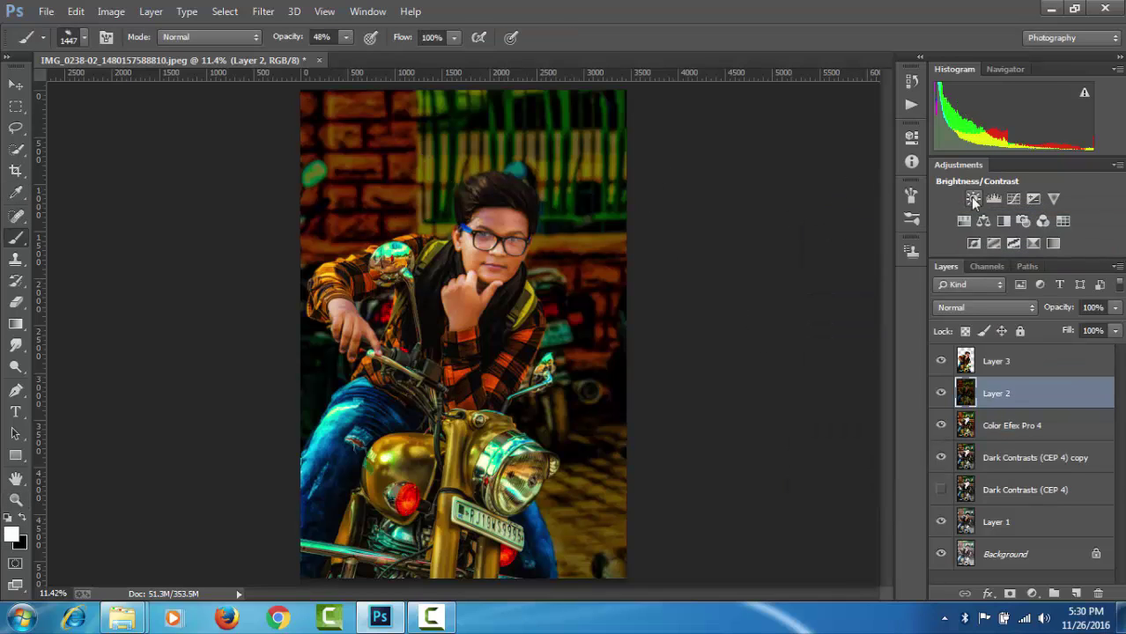
click(964, 221)
drag(823, 269, 859, 275)
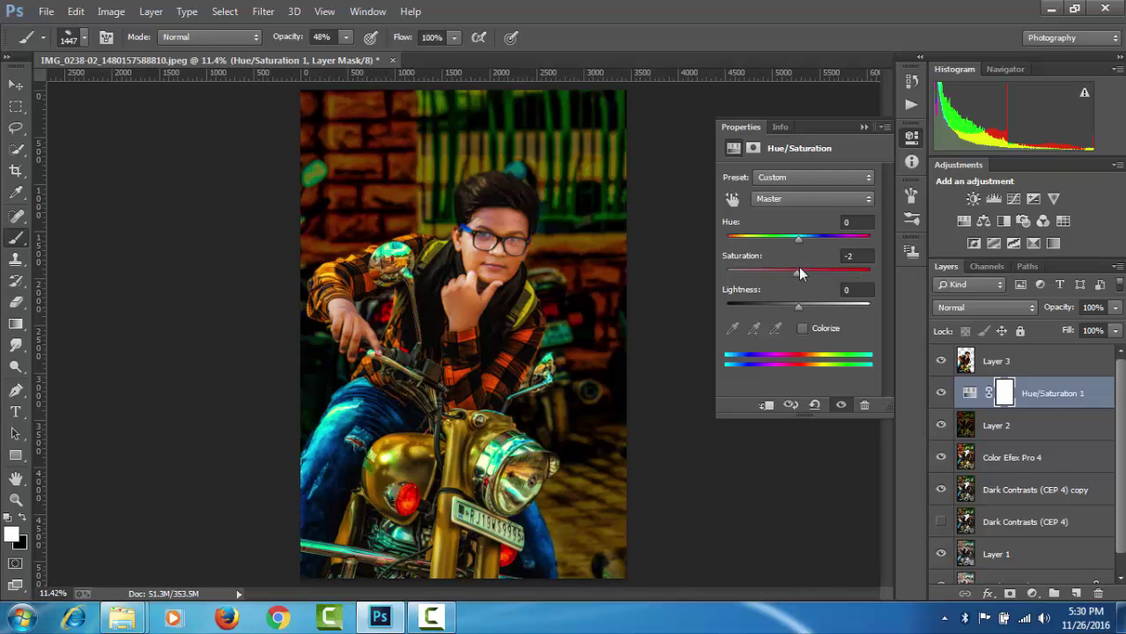
click(861, 127)
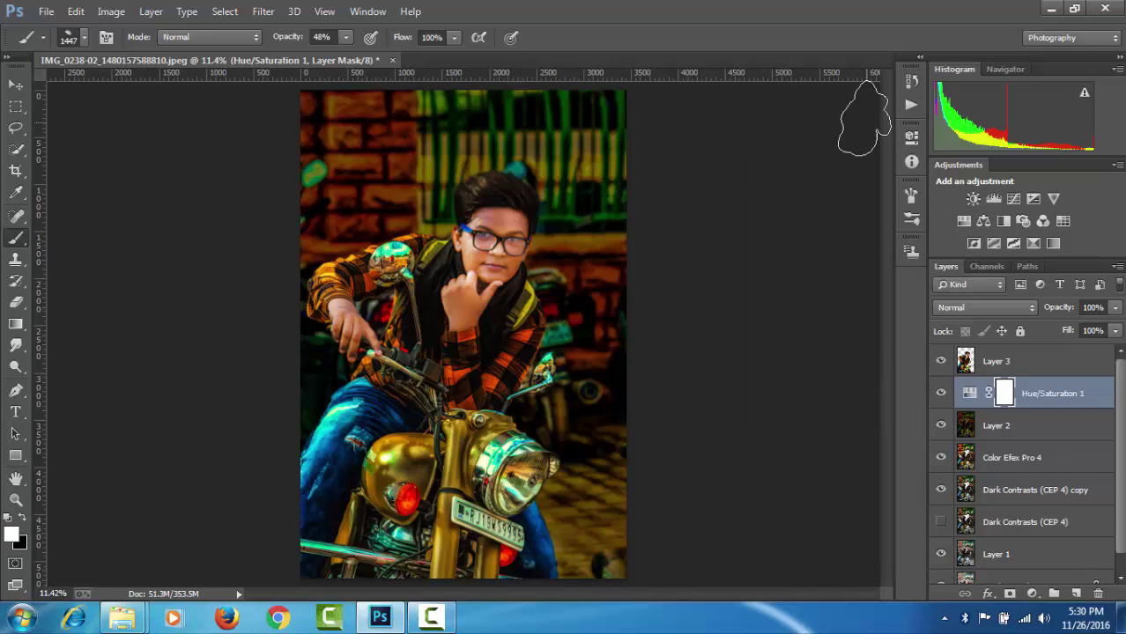
click(1011, 362)
click(1036, 394)
key(Delete)
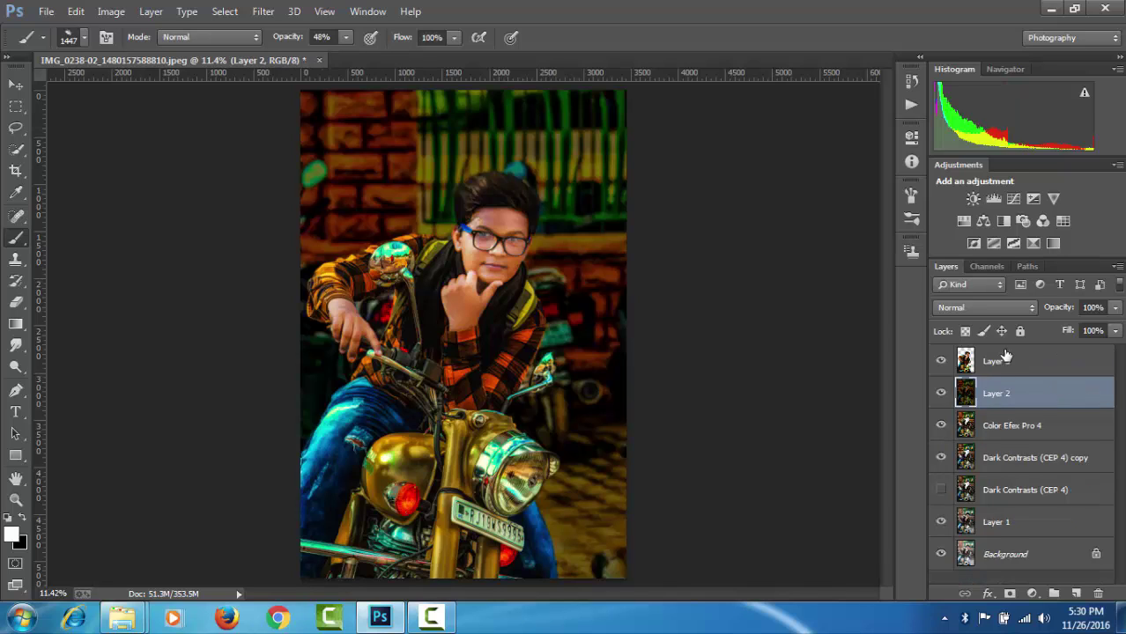
click(1006, 359)
click(1076, 592)
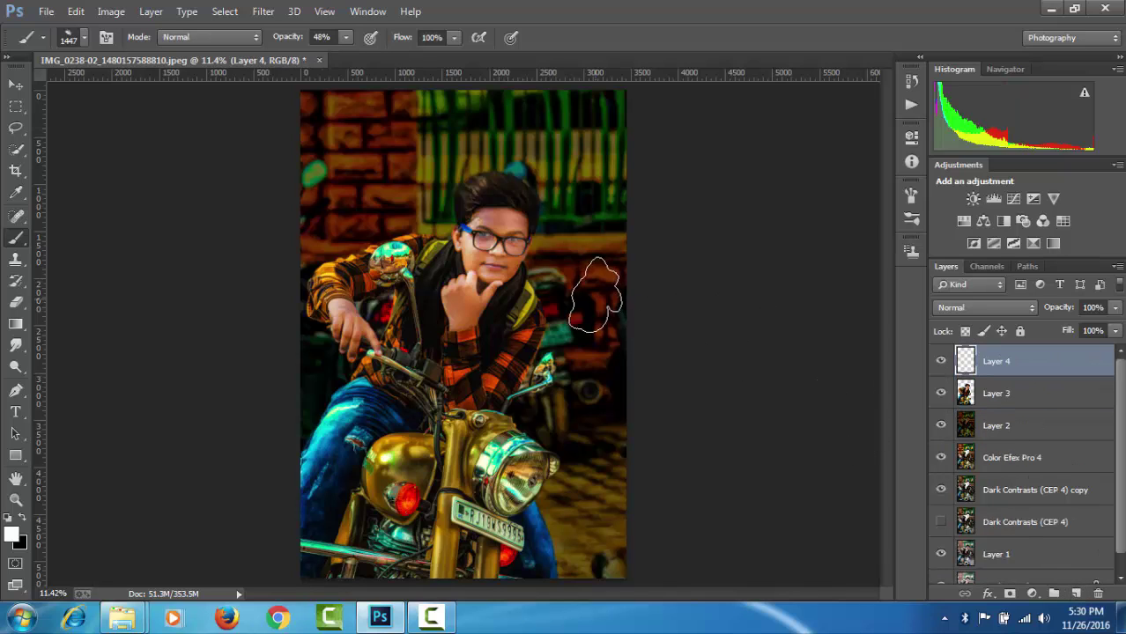
key(z)
drag(483, 239, 483, 239)
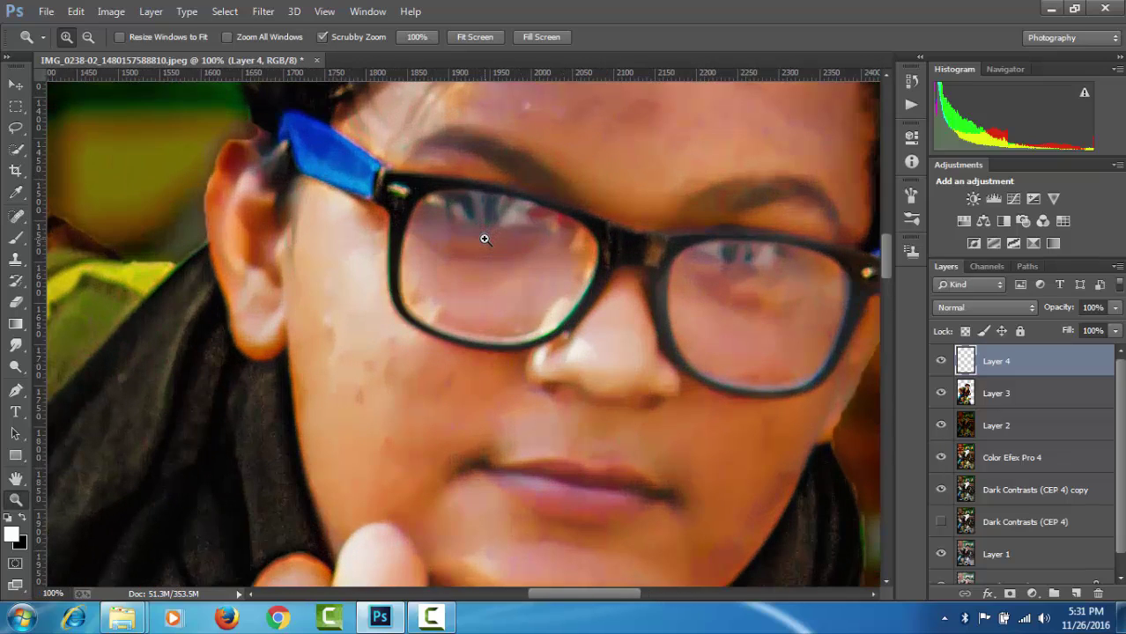
click(483, 37)
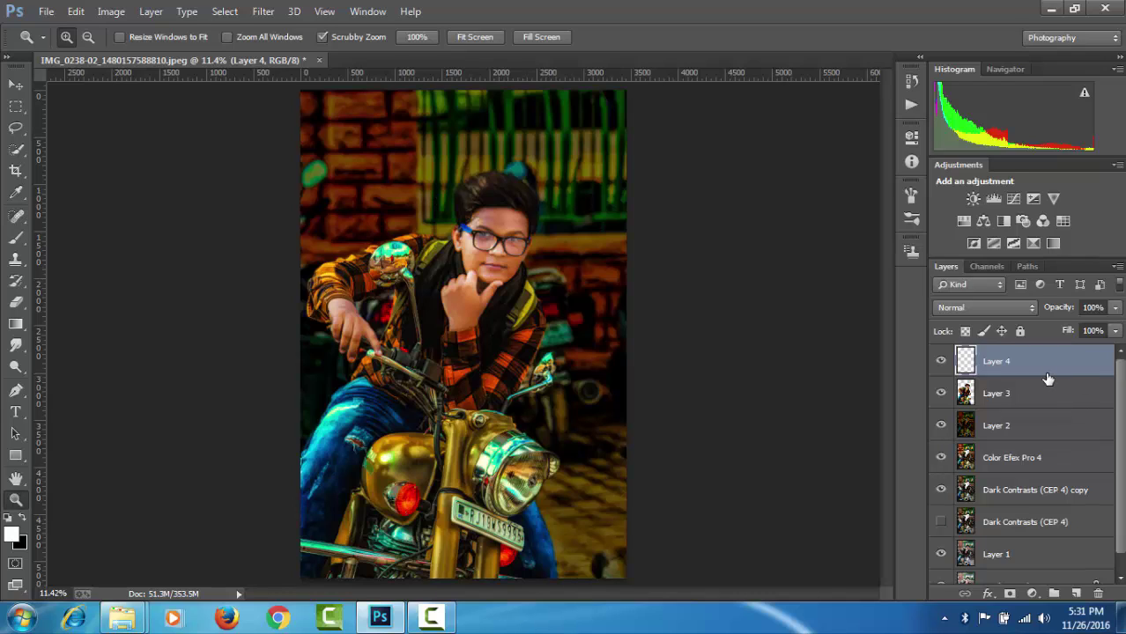
key(Delete)
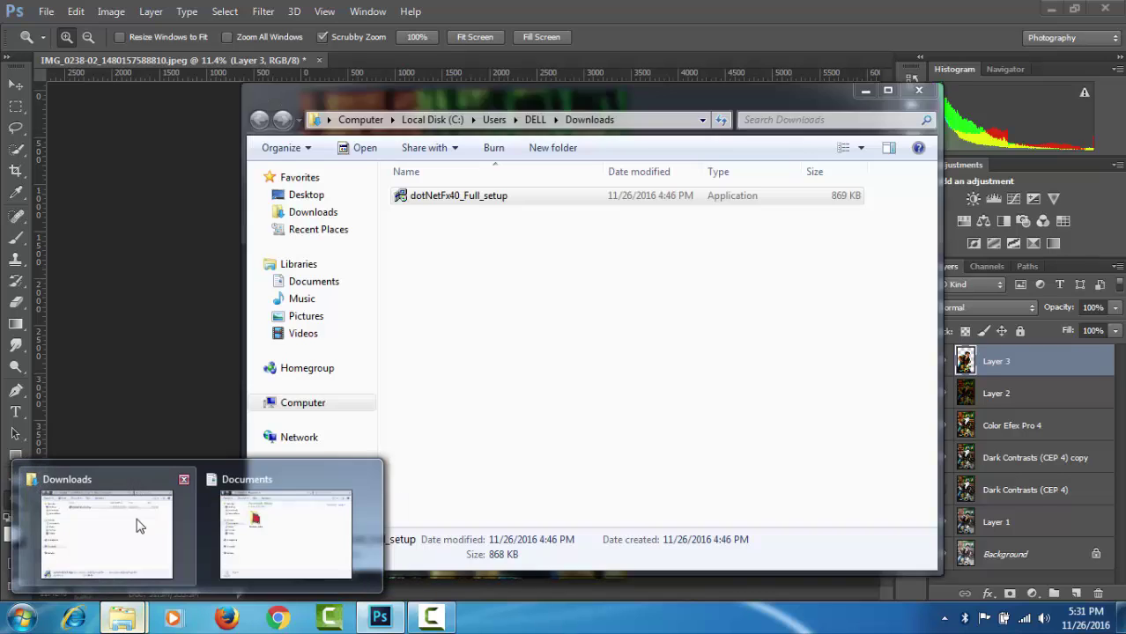
In Explorer, browse New Volume (D:) to the zz editing folder and open its png all subfolder.
mouse_move(123, 620)
click(138, 522)
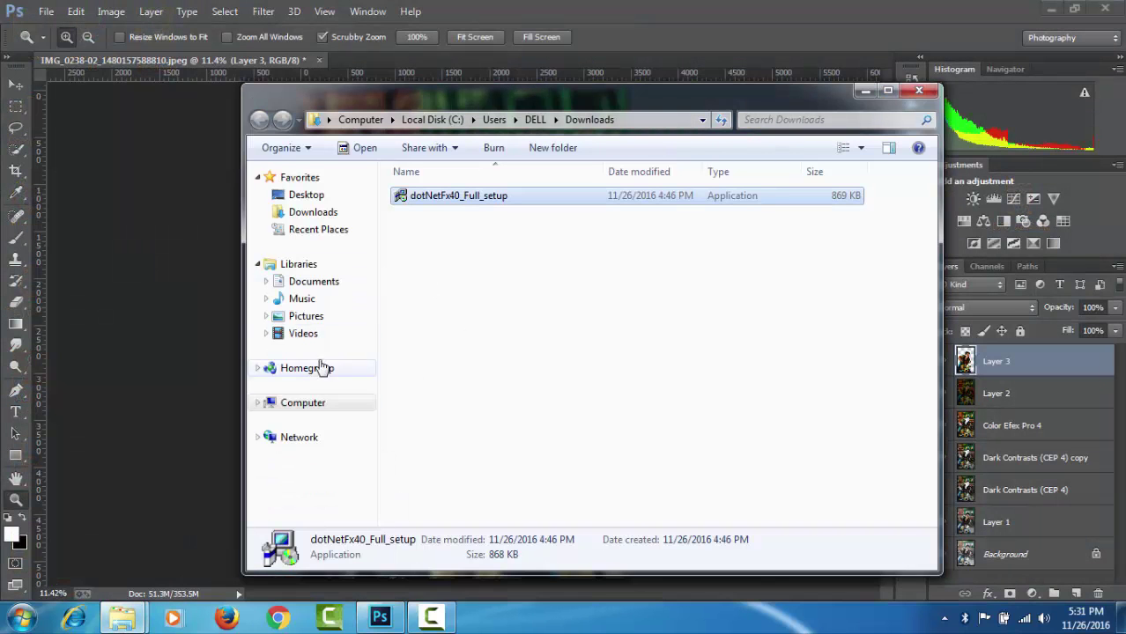
click(313, 282)
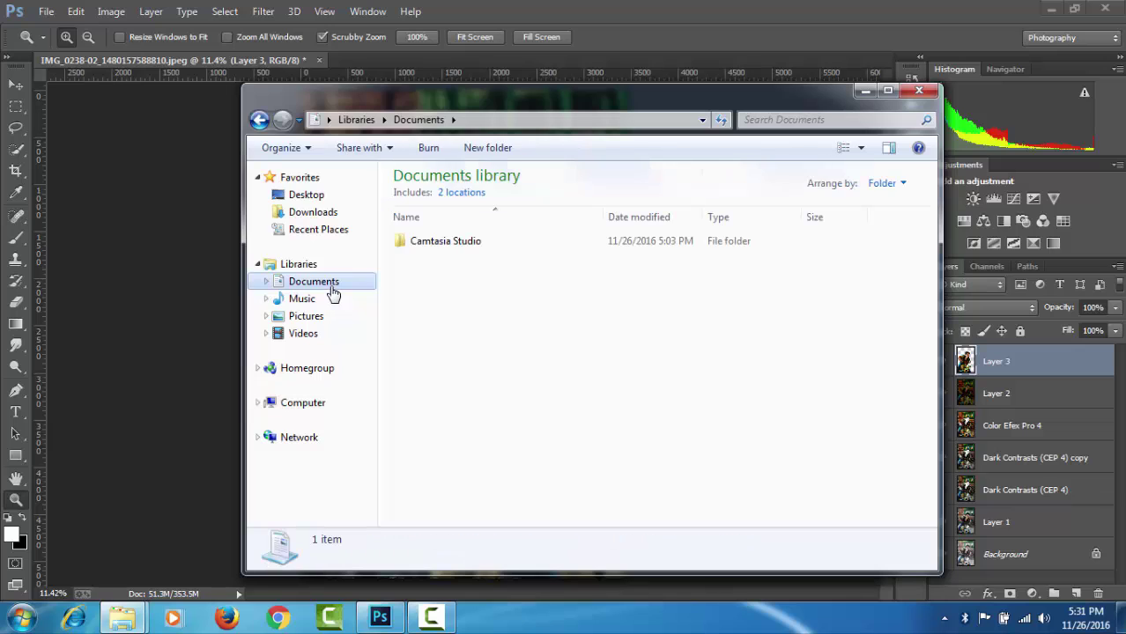
click(309, 409)
double_click(670, 201)
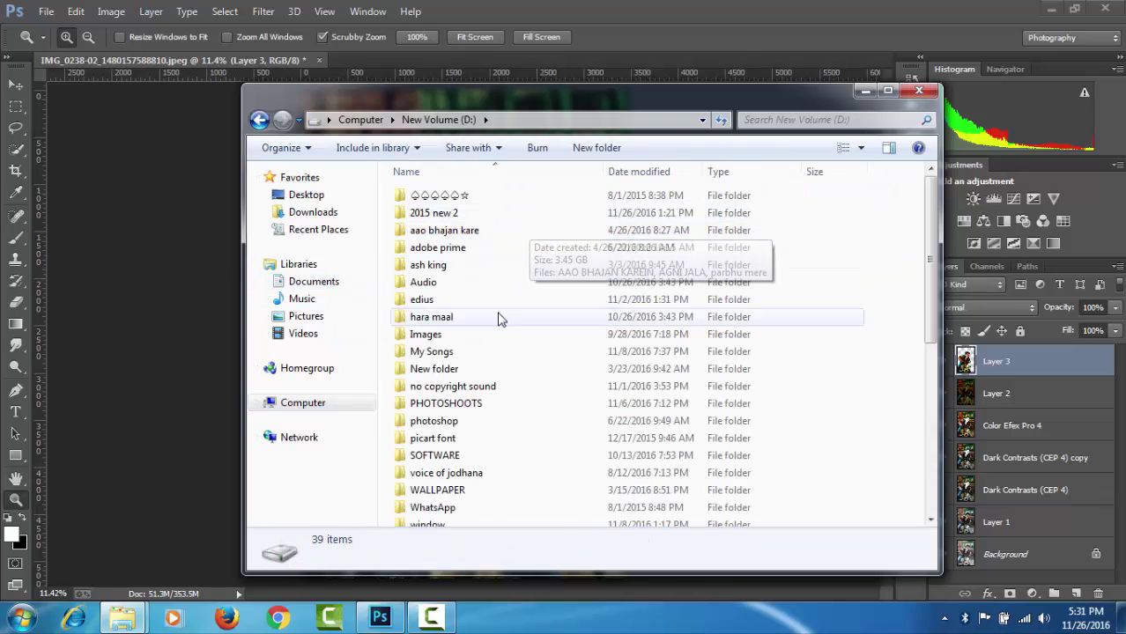
click(495, 368)
scroll(495, 369, down, 1)
scroll(495, 369, down, 1)
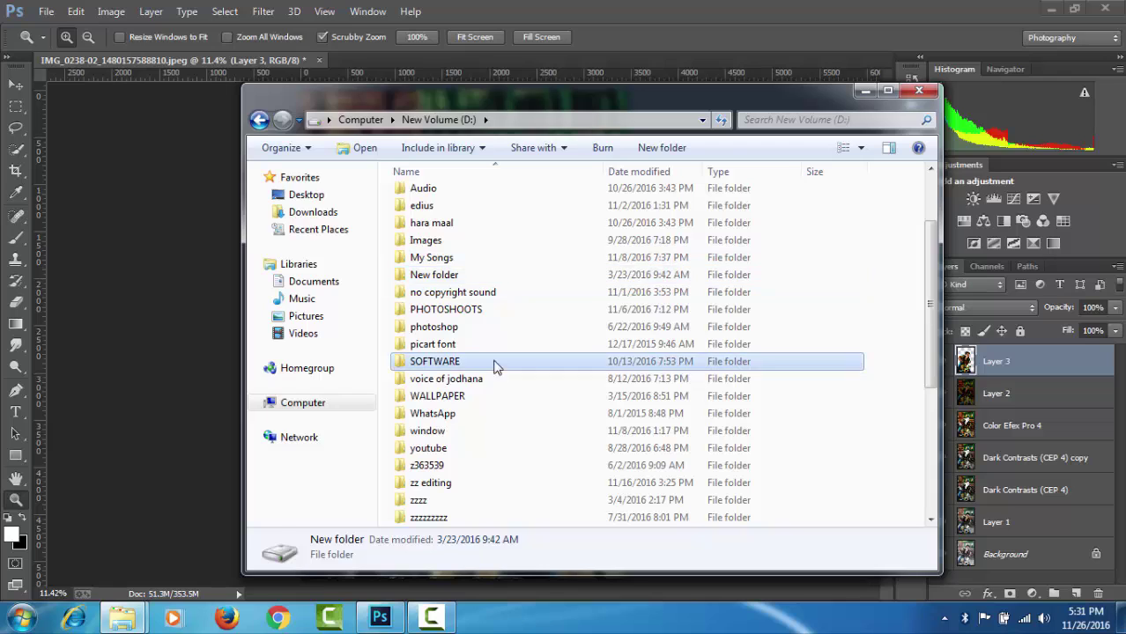
click(496, 365)
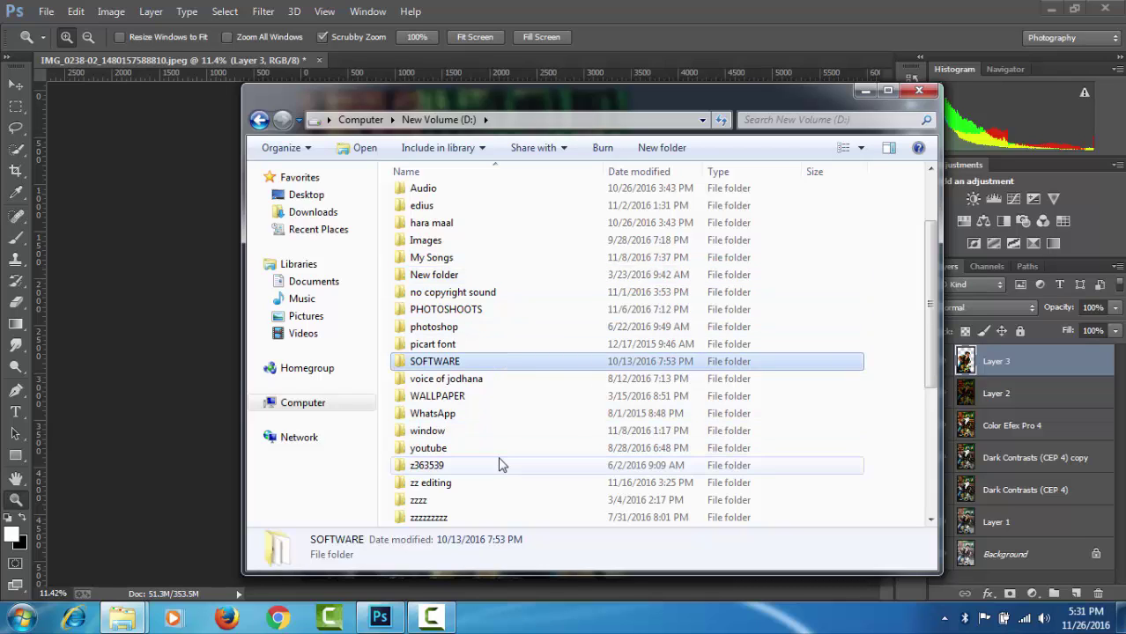
double_click(502, 483)
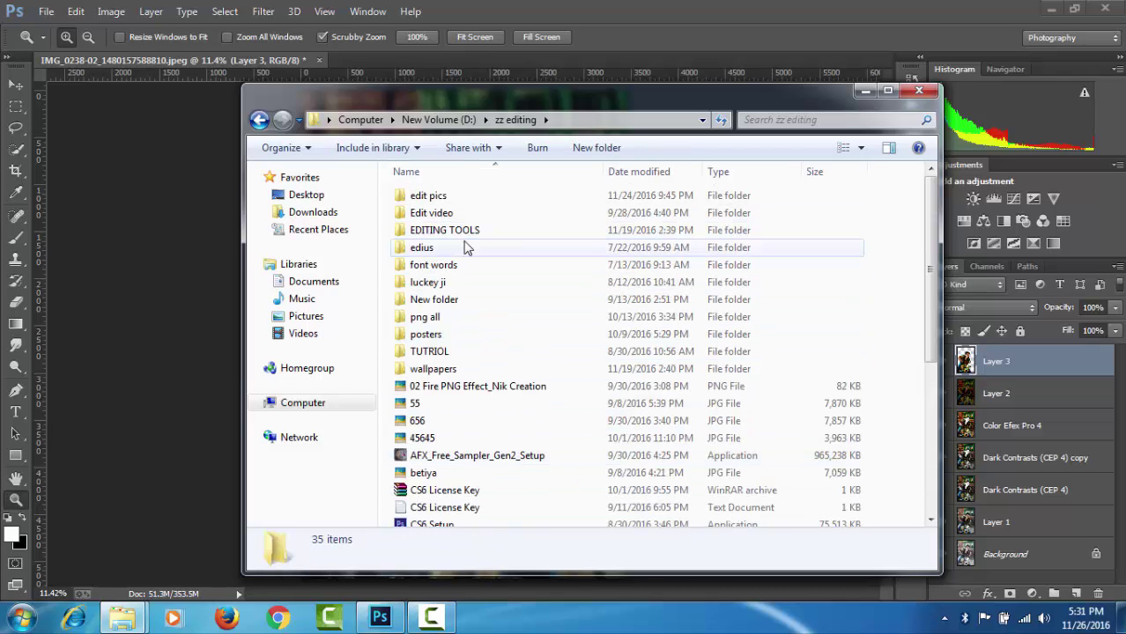
double_click(468, 324)
Place PNG image 22 as a new layer and move it to the photo's bottom-right corner.
drag(435, 226, 187, 293)
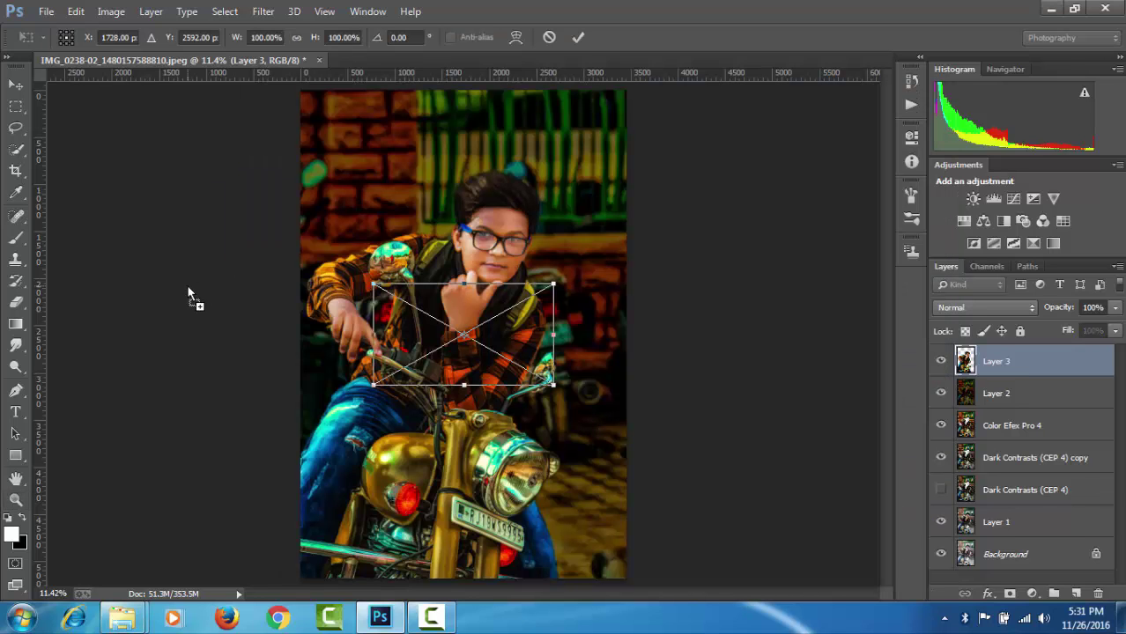
mouse_move(460, 326)
mouse_down()
mouse_move(578, 525)
mouse_move(375, 132)
mouse_move(355, 133)
mouse_up()
key(Return)
key(z)
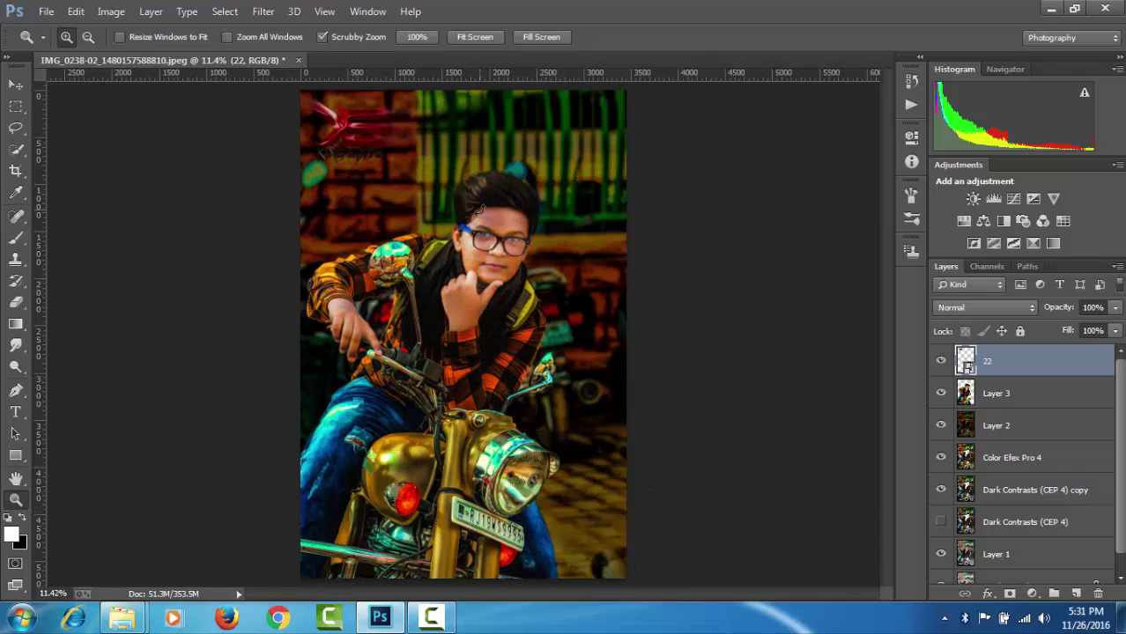
key(v)
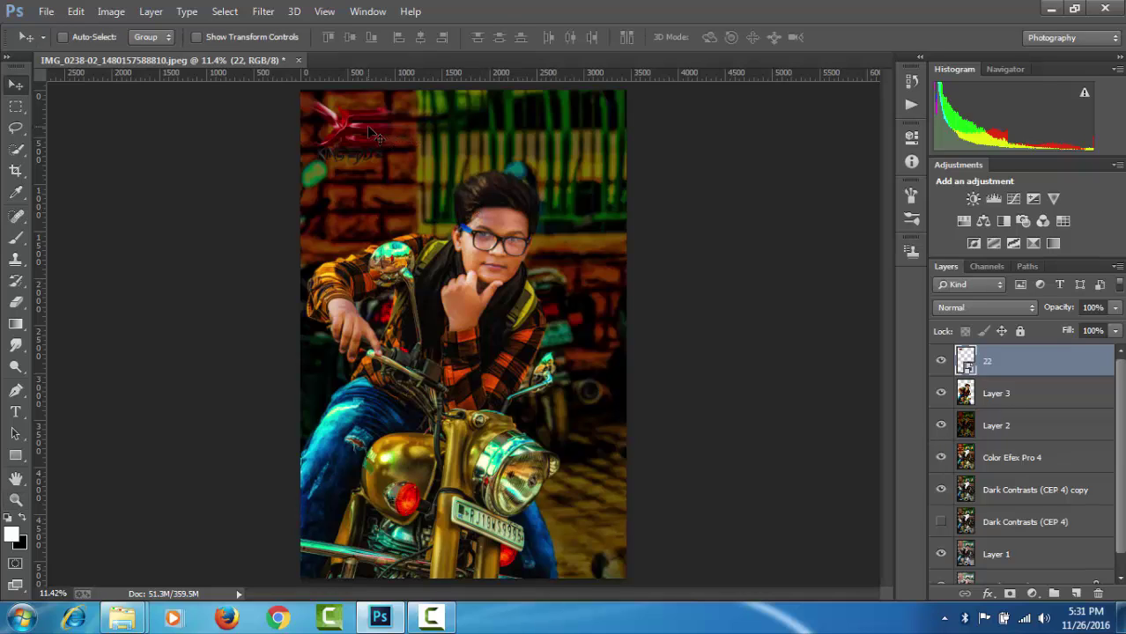
mouse_move(388, 134)
mouse_down()
mouse_move(373, 516)
mouse_move(466, 518)
mouse_up()
drag(599, 534, 592, 521)
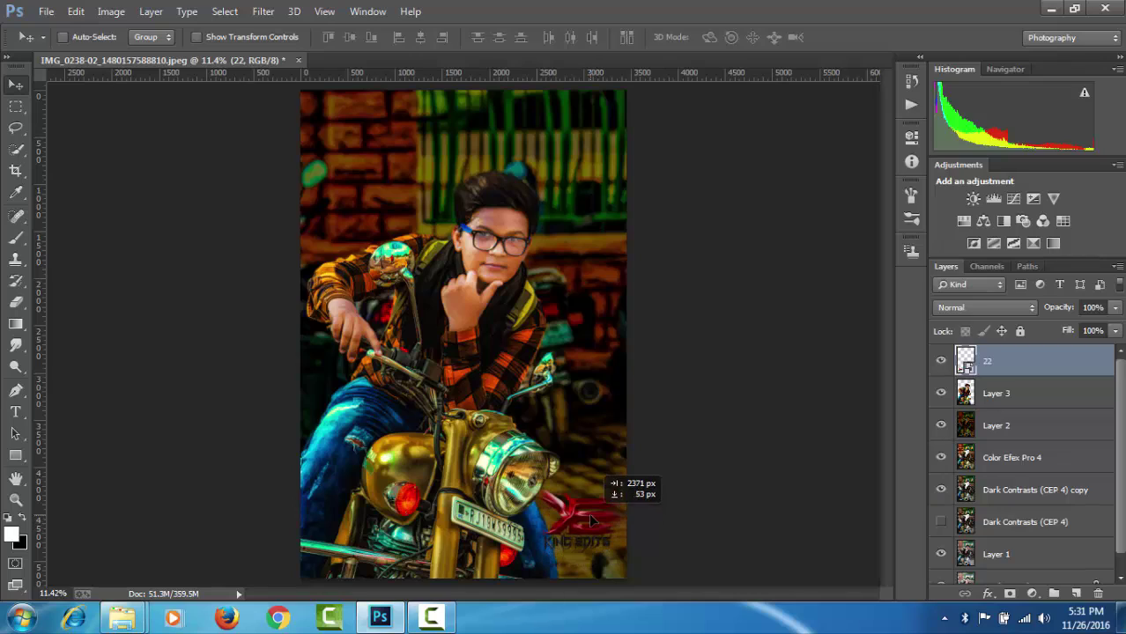